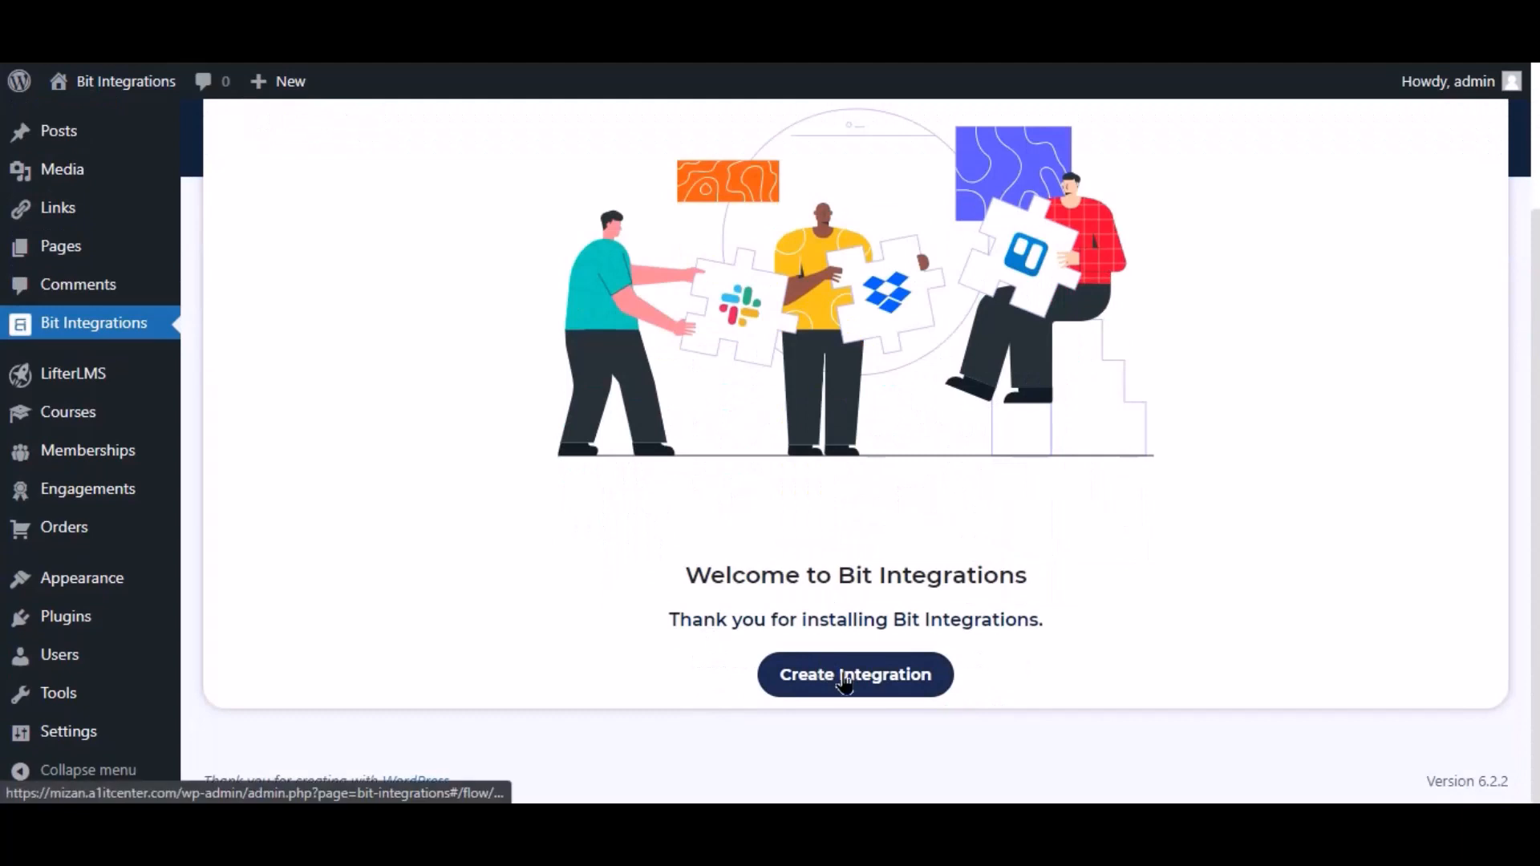
Create a new integration and choose LifterLMS as its trigger
click(822, 669)
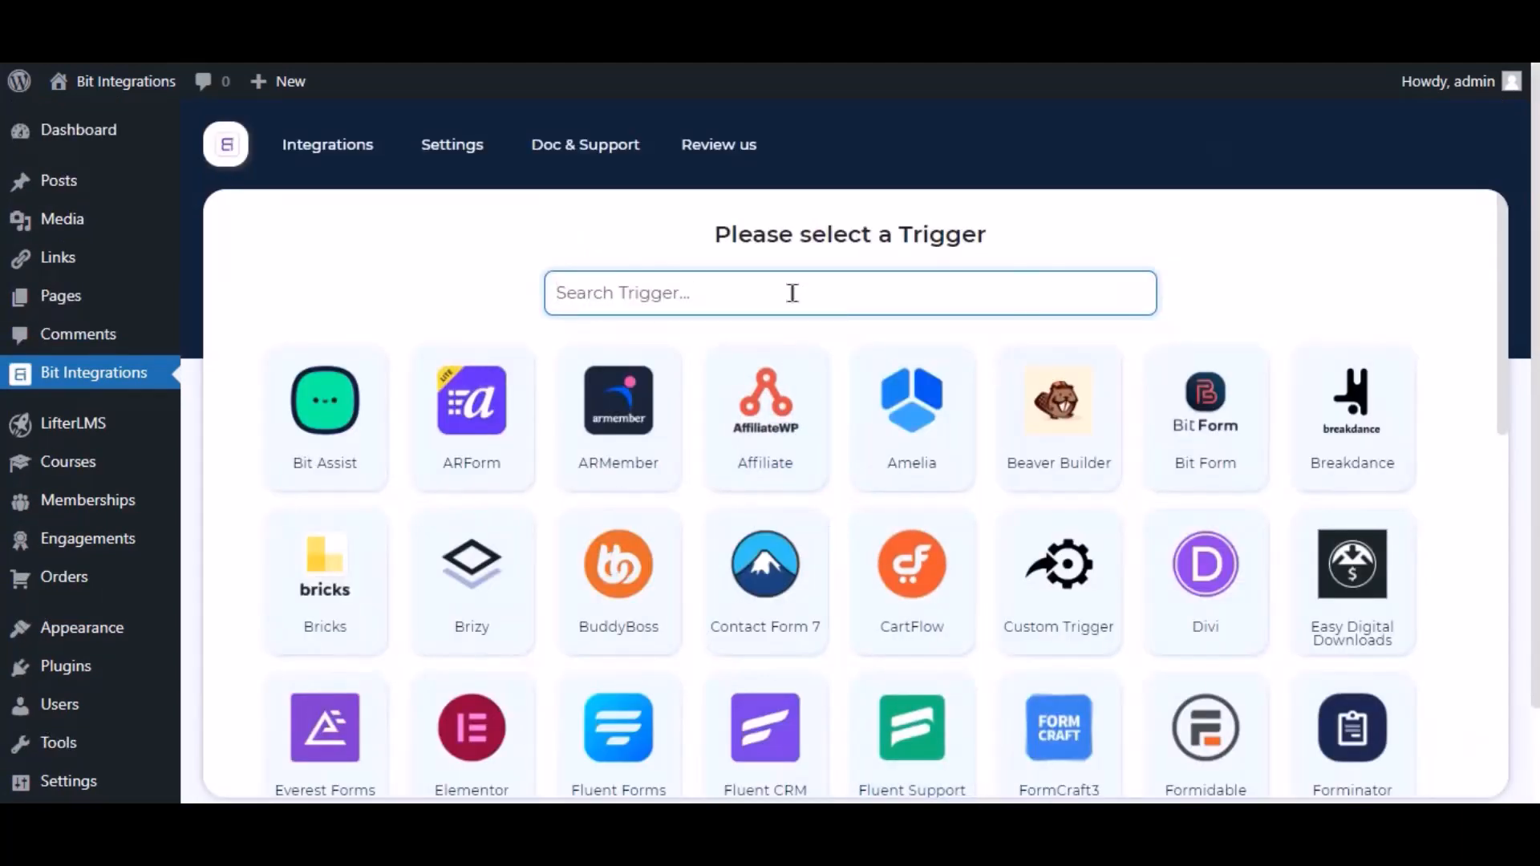
text(lifter)
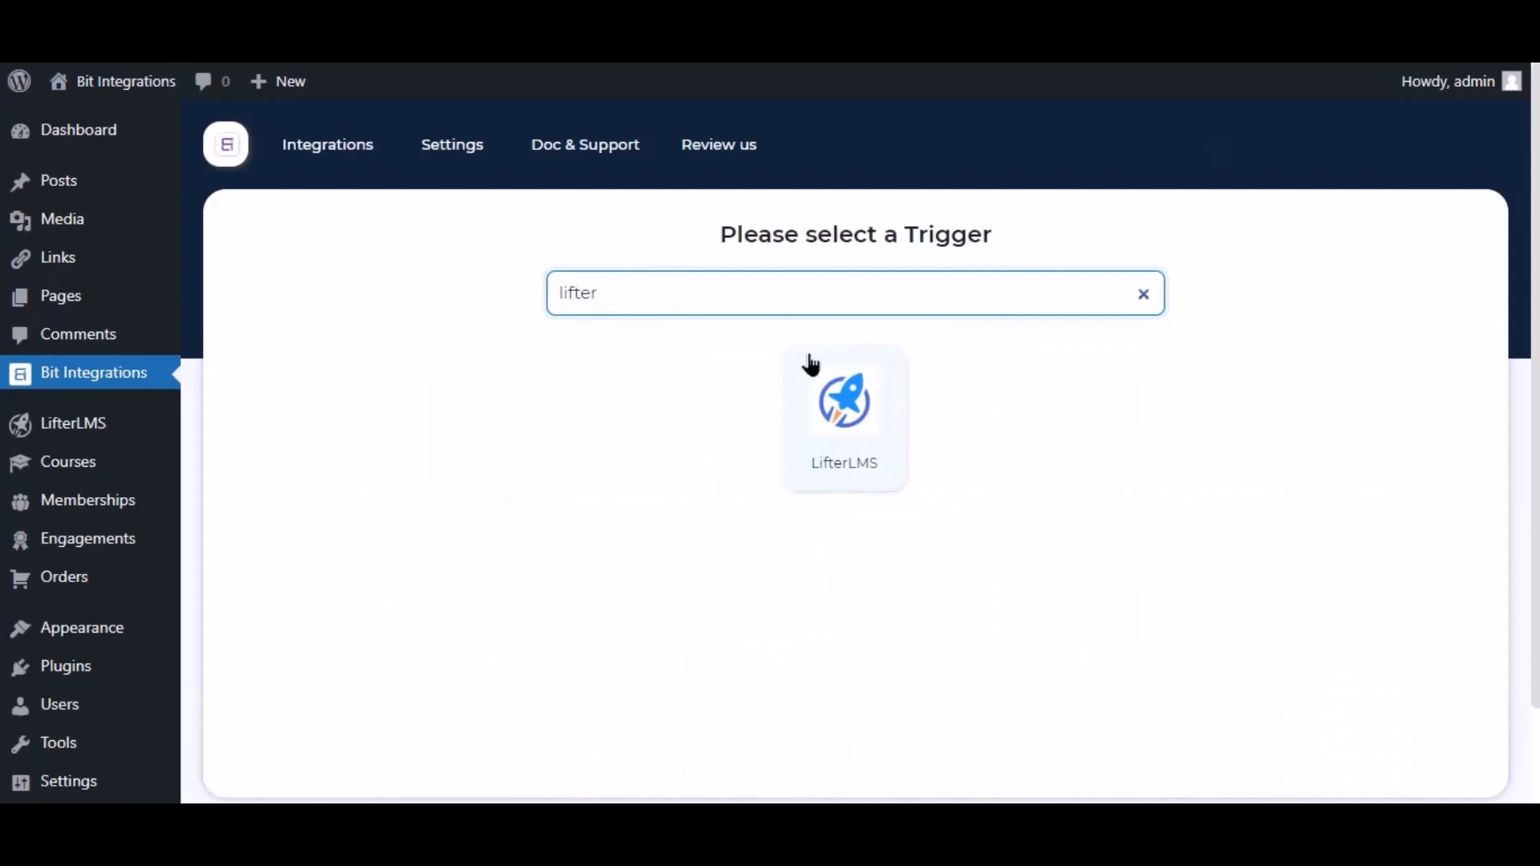
click(810, 364)
Set the LifterLMS trigger to "A user enroll in a course" for Any Course and proceed to the action selection
click(823, 566)
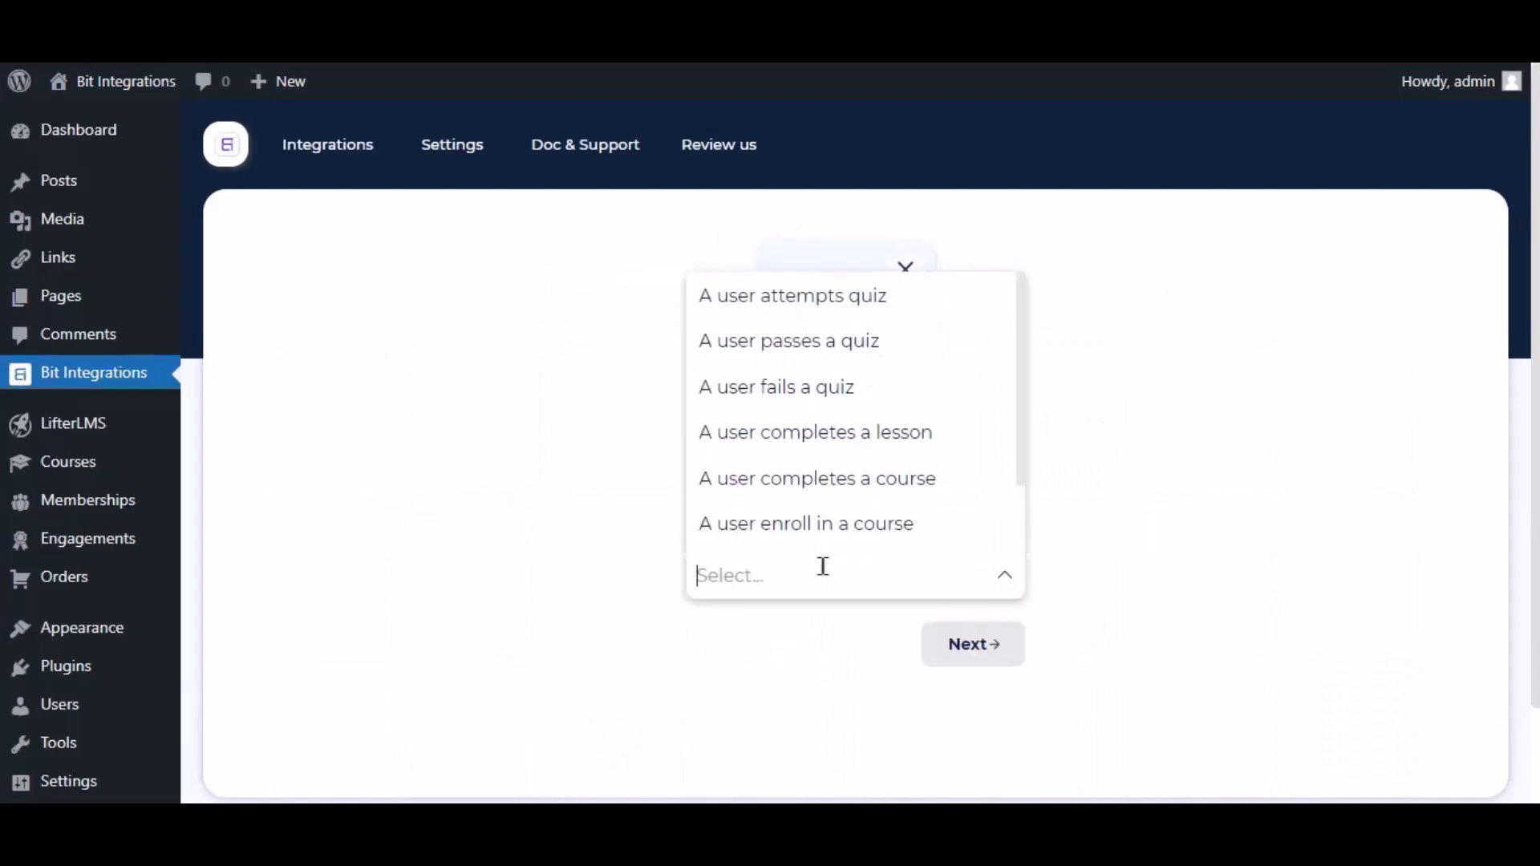
click(891, 523)
click(774, 674)
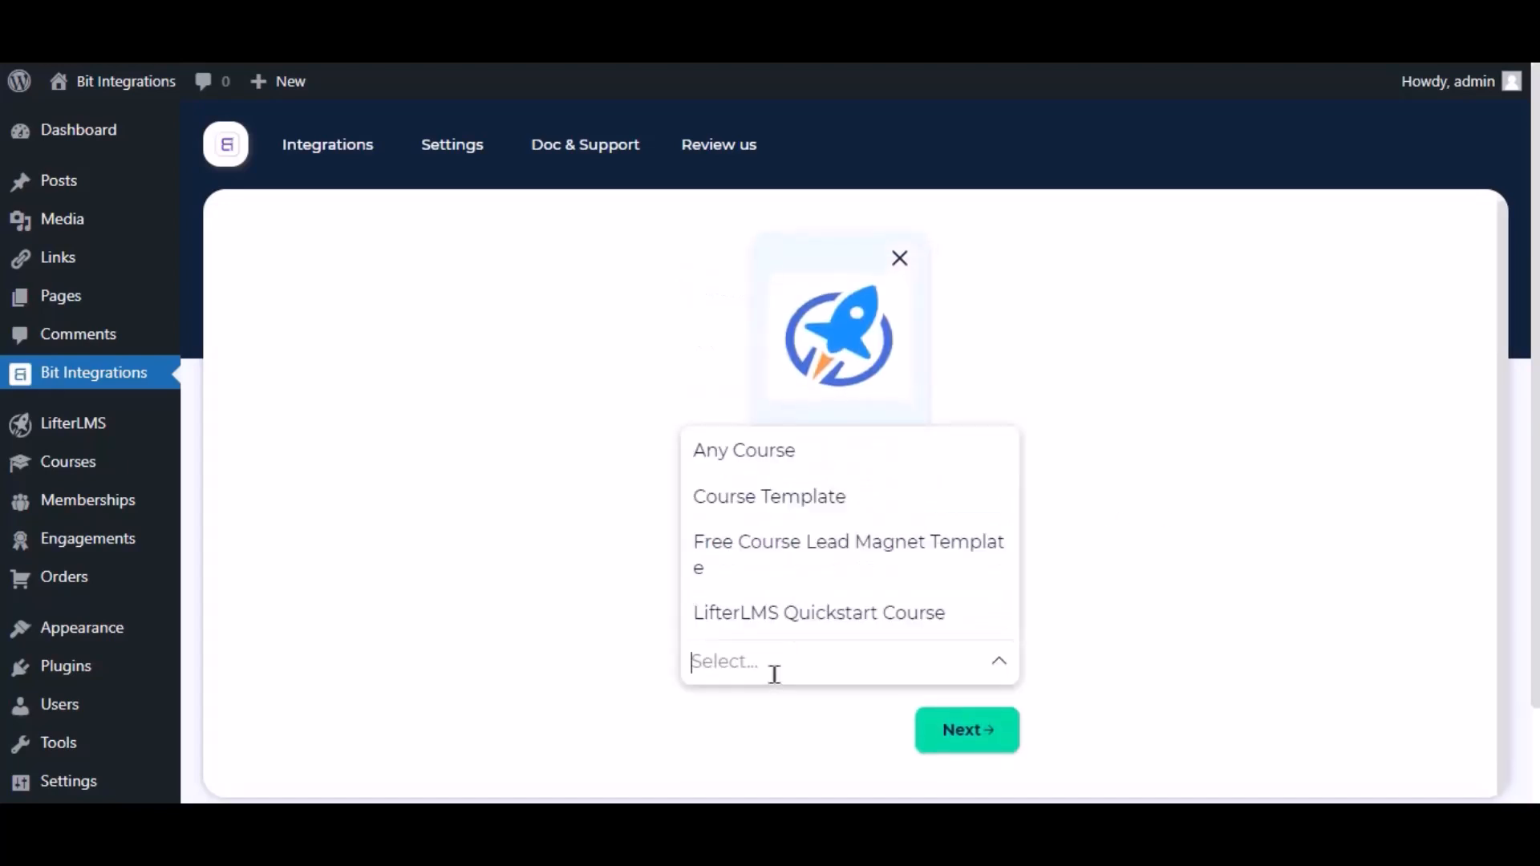
click(782, 451)
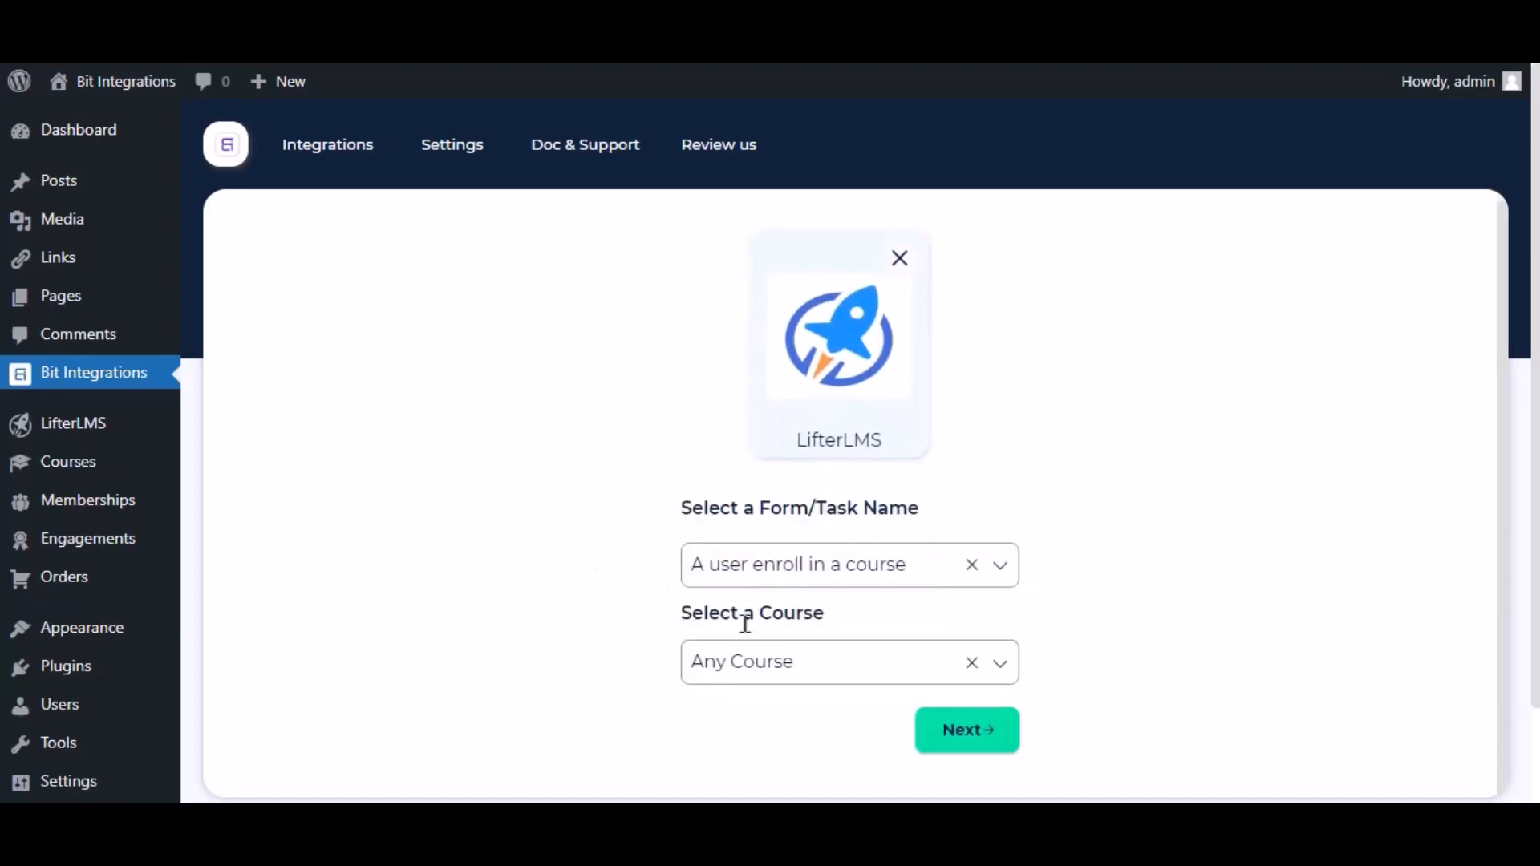
click(998, 736)
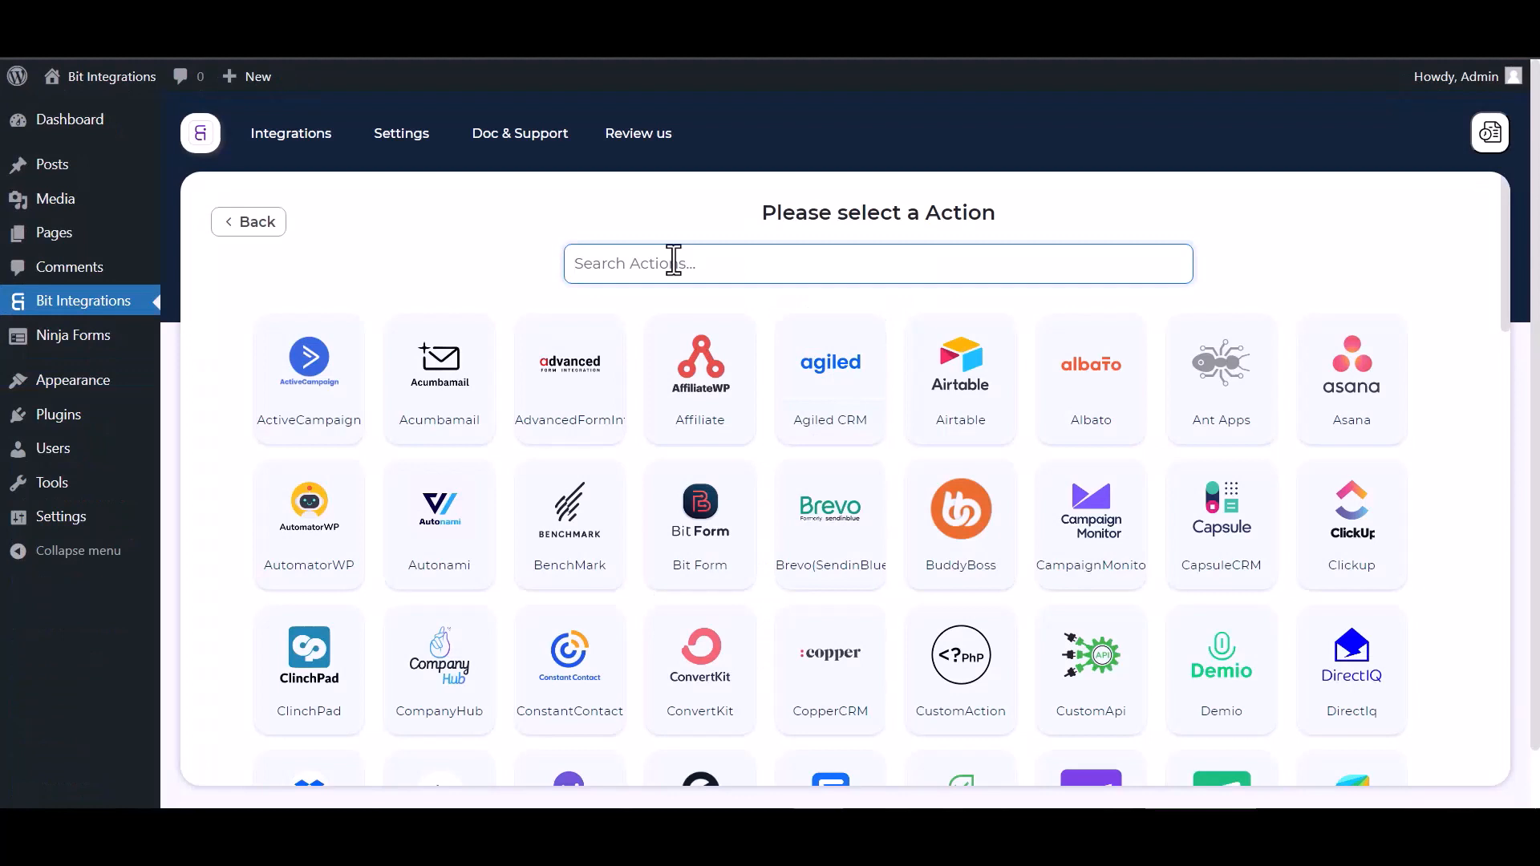
Choose Albato as the integration's action and open the Albato dashboard linked in its settings
text(al)
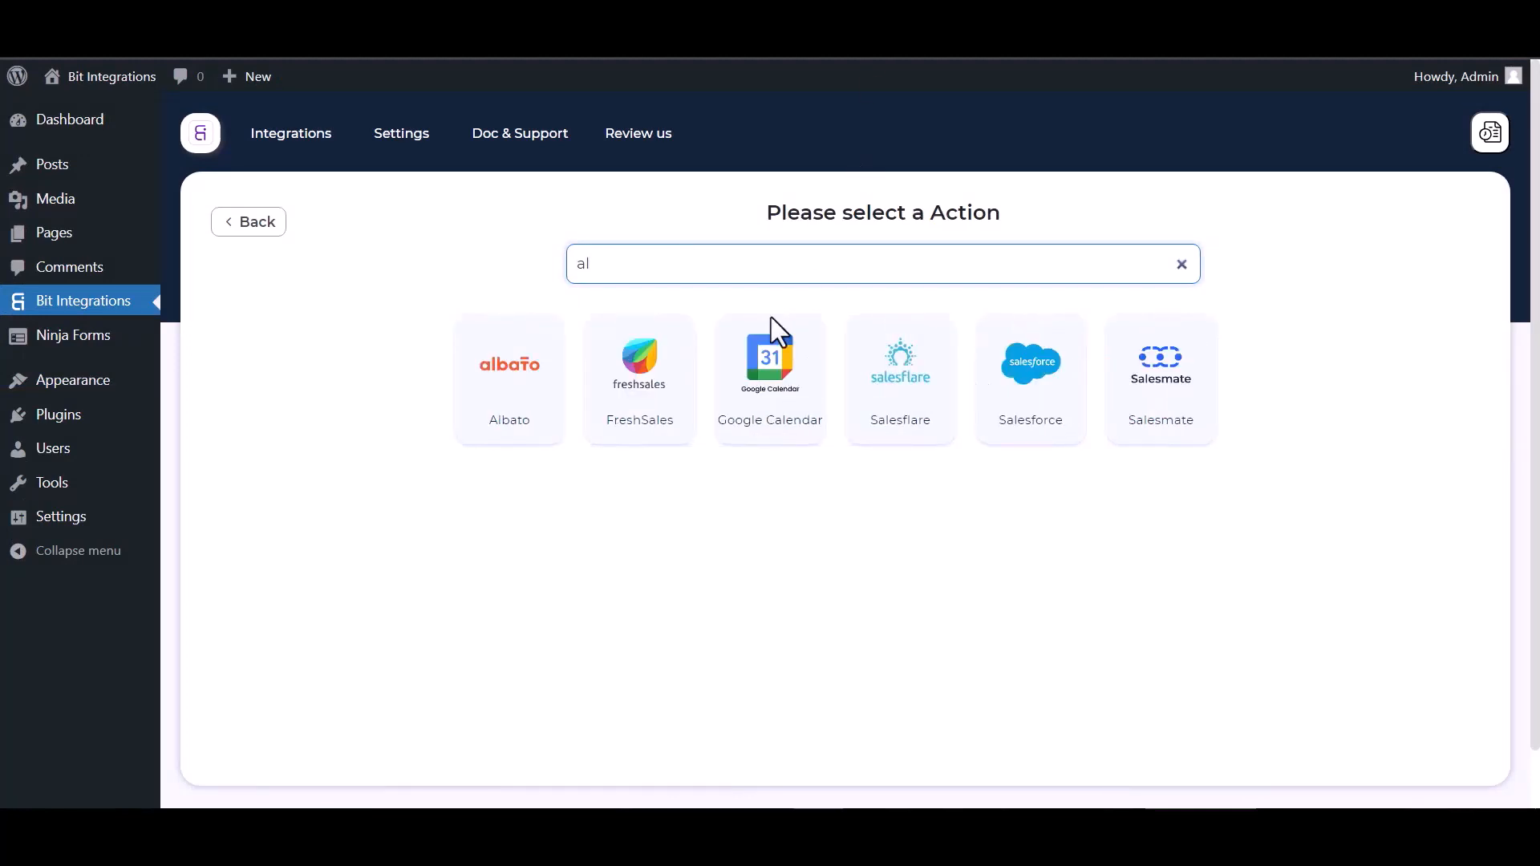
click(493, 350)
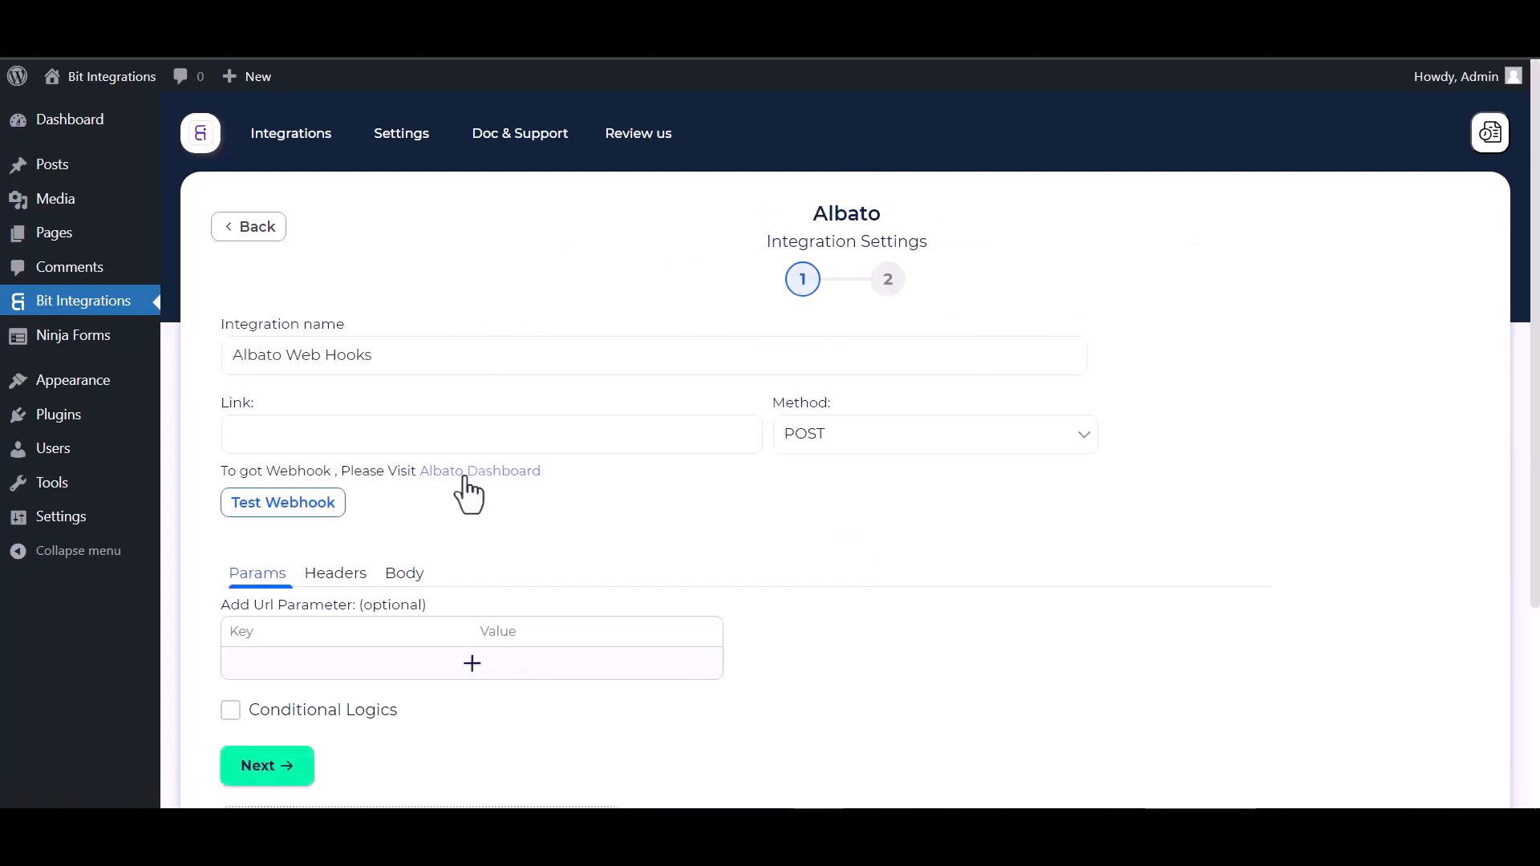
click(465, 481)
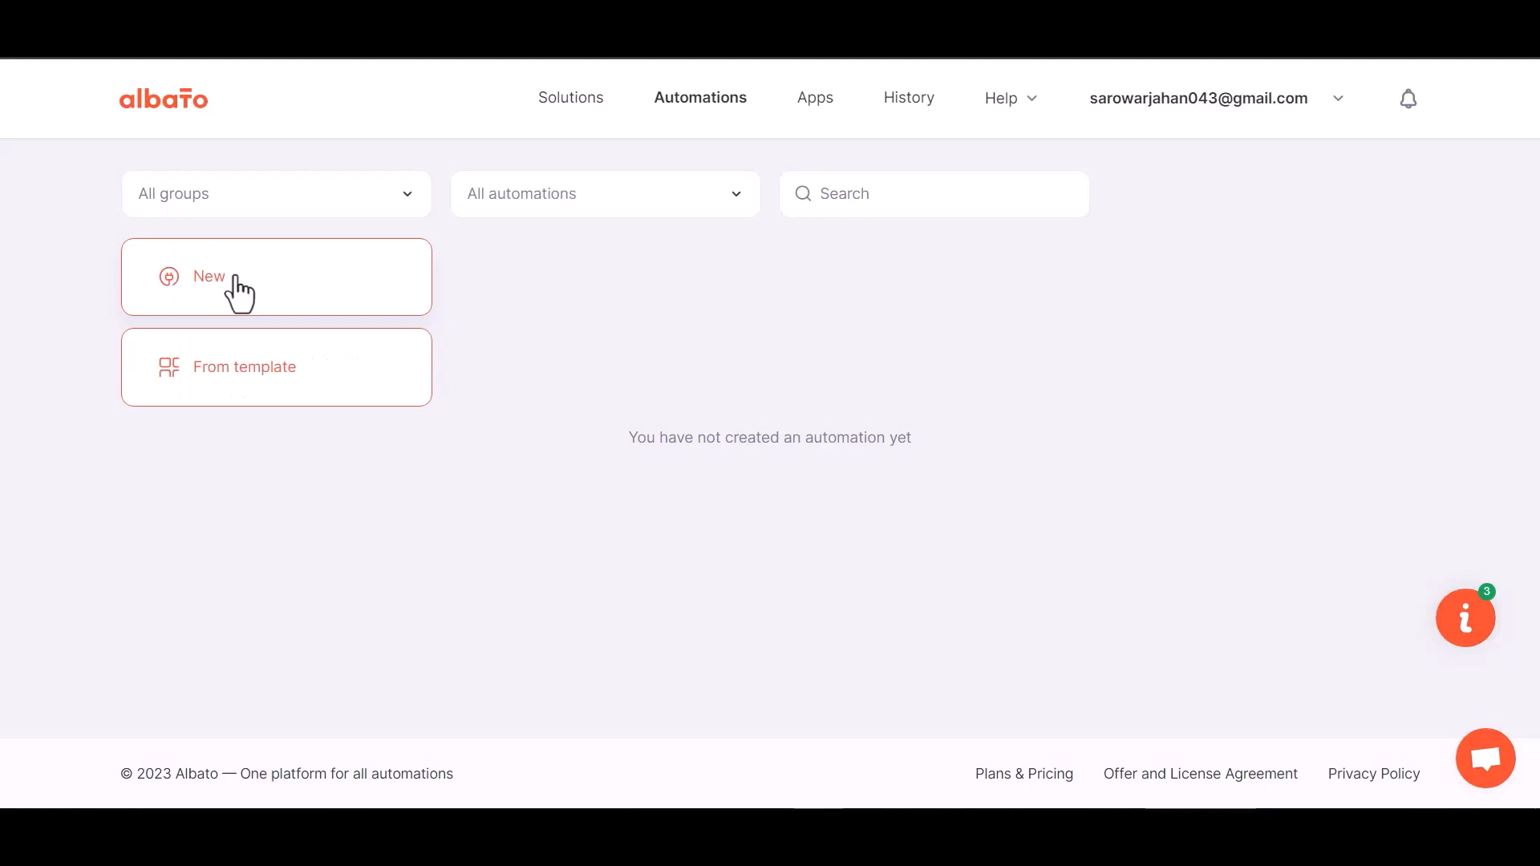
Start a new Albato automation and select Webhook as the app which sends the data
click(233, 292)
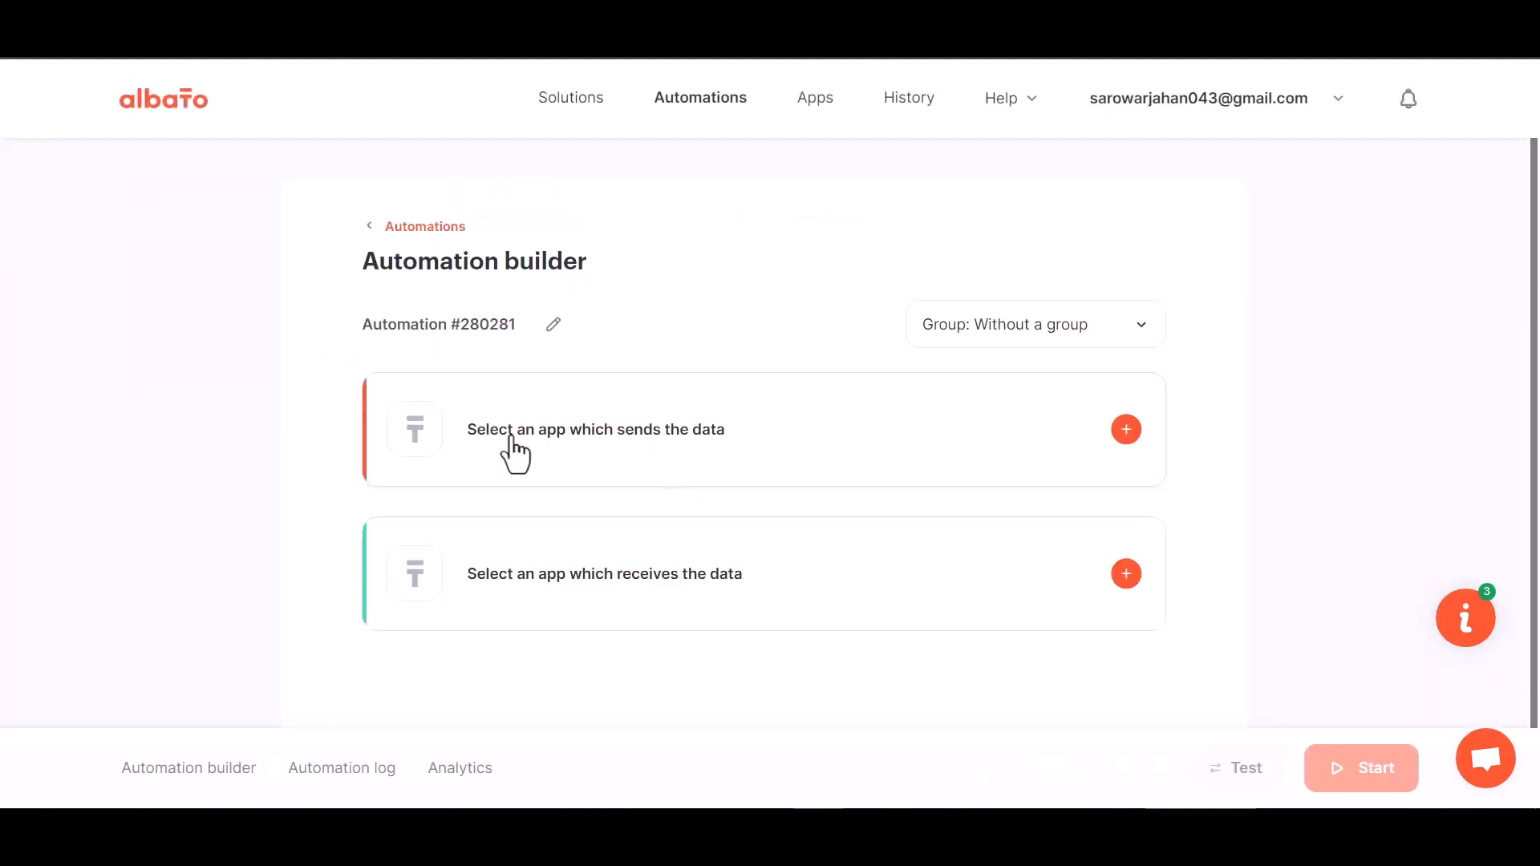
click(1123, 429)
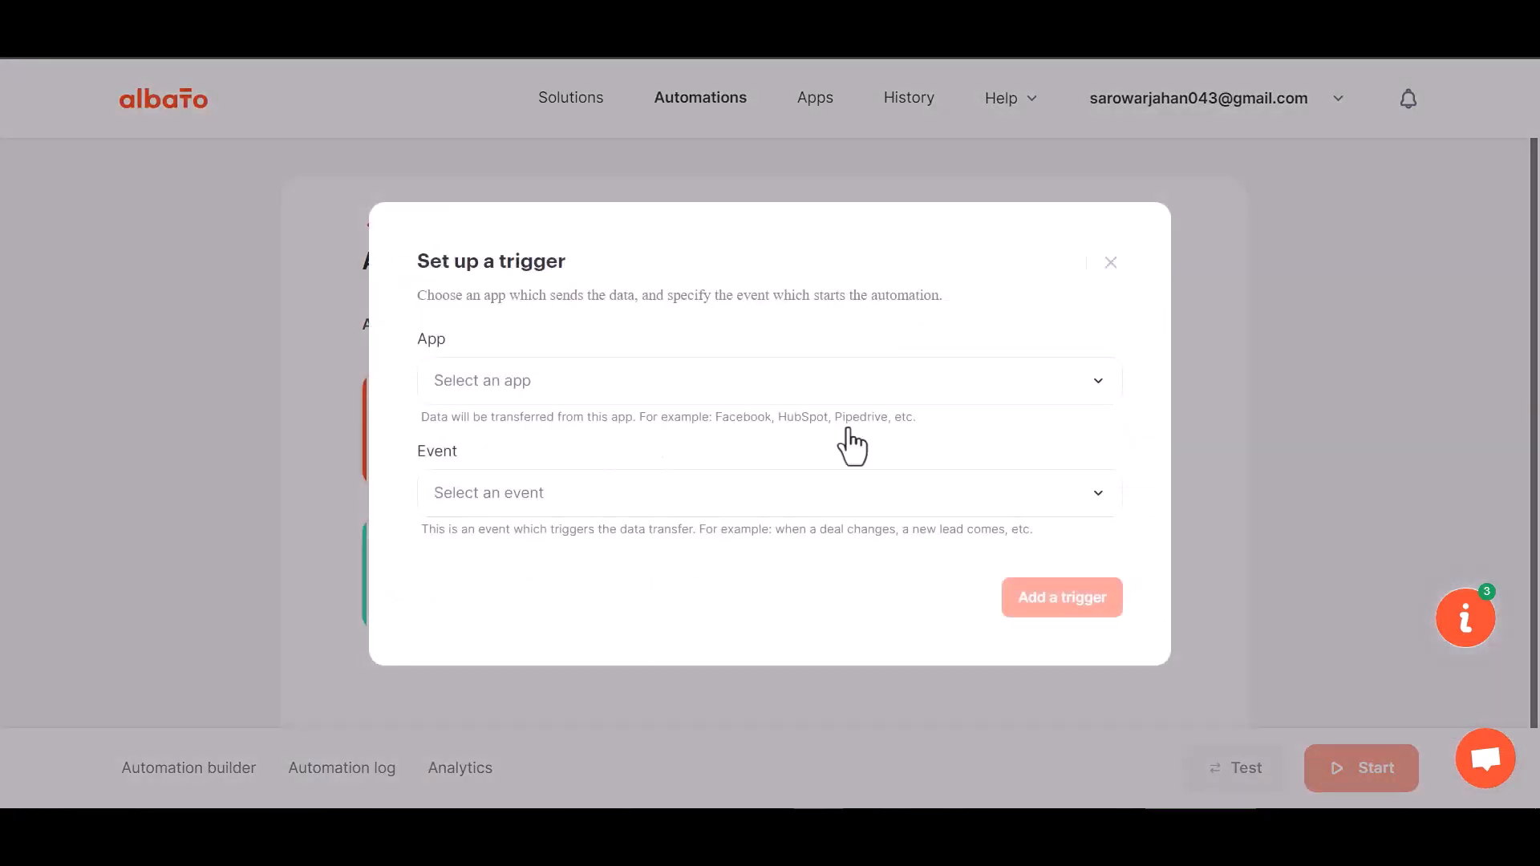
click(529, 399)
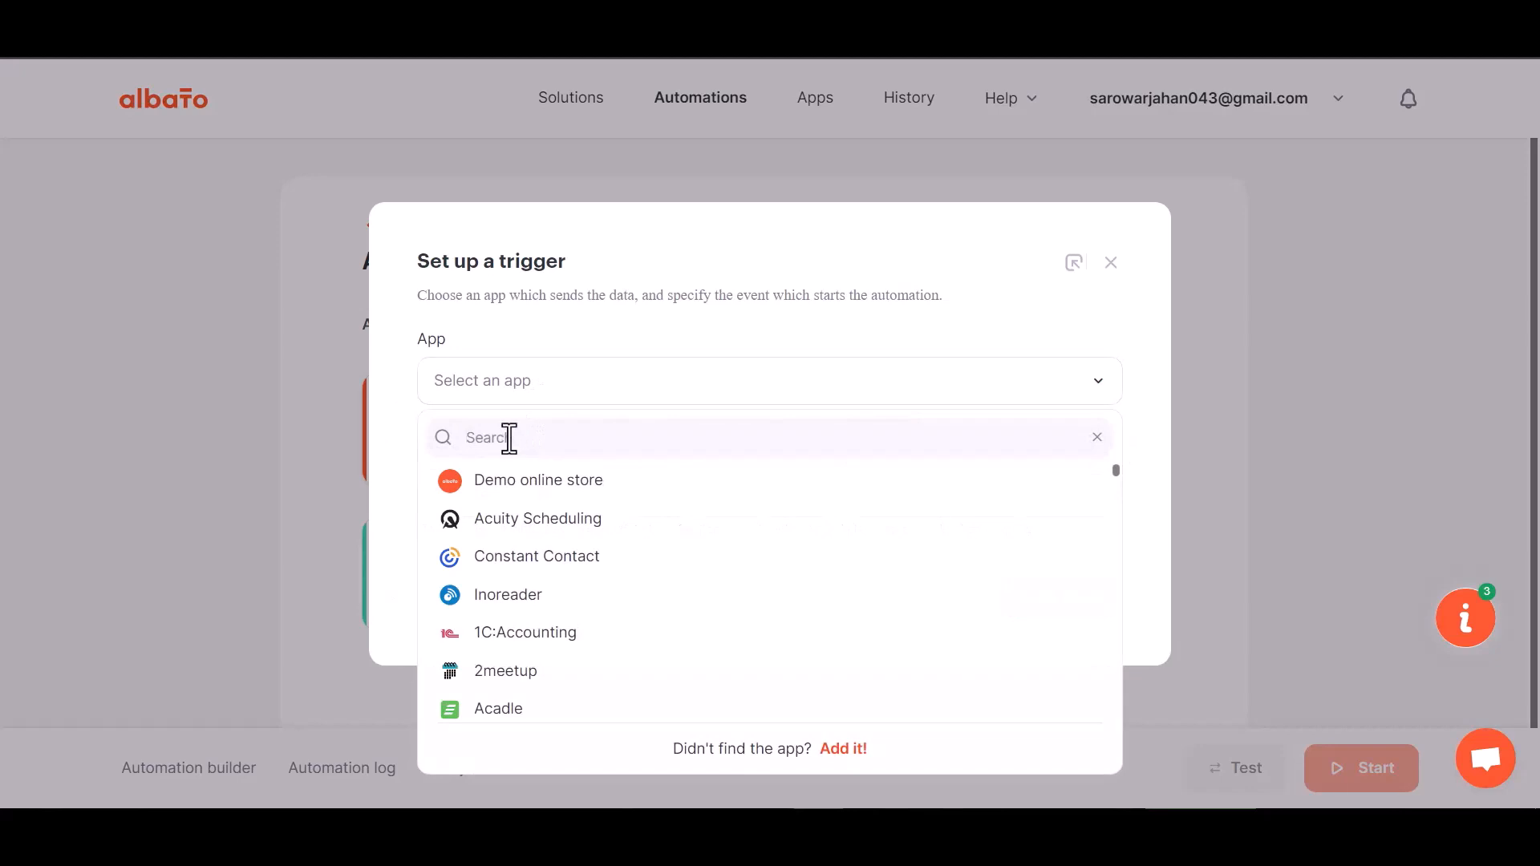
text(web)
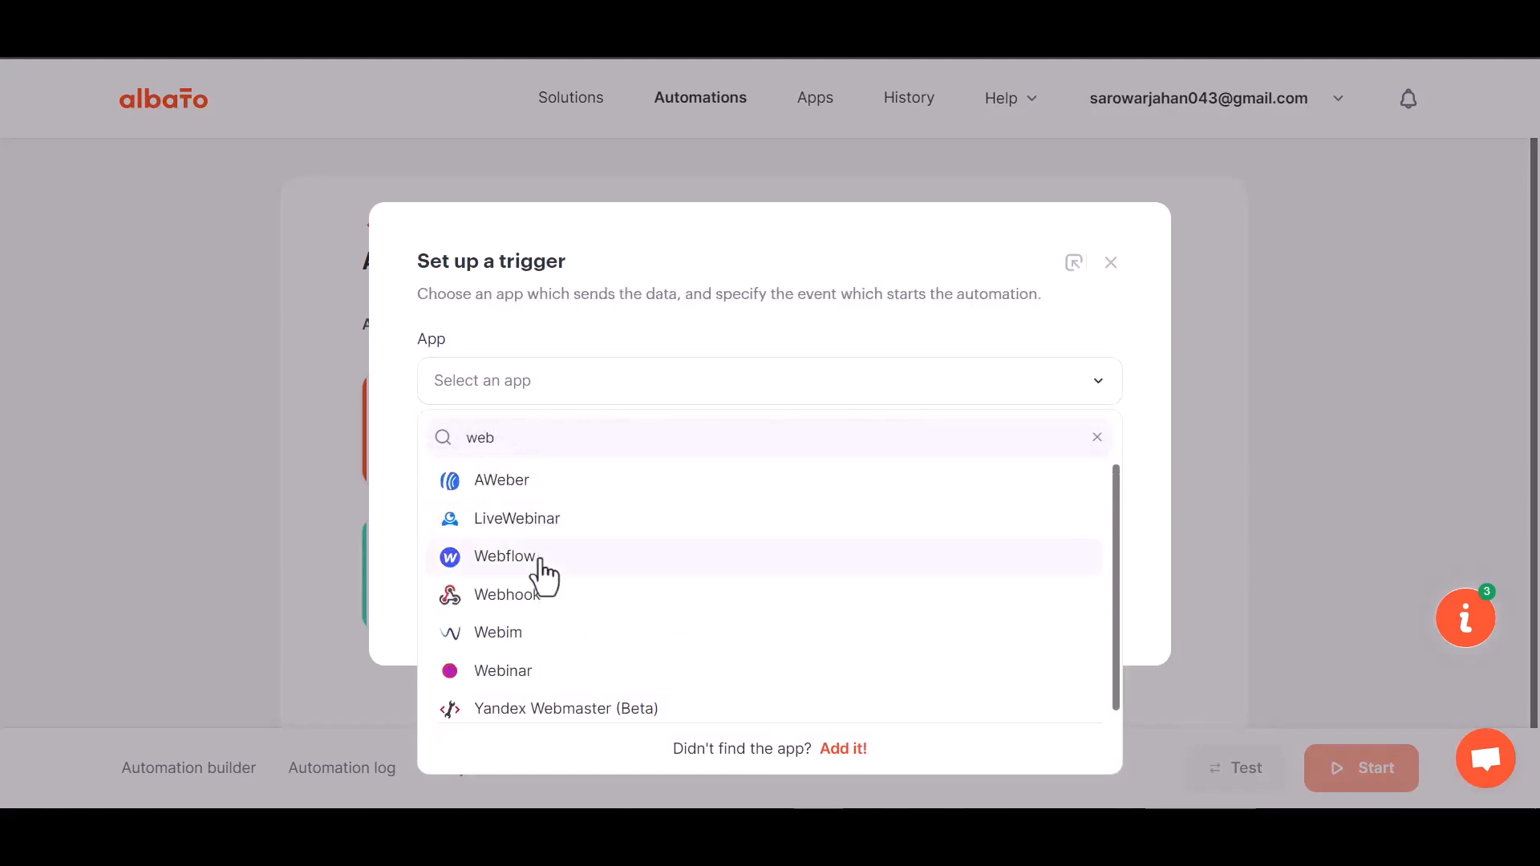
text(h)
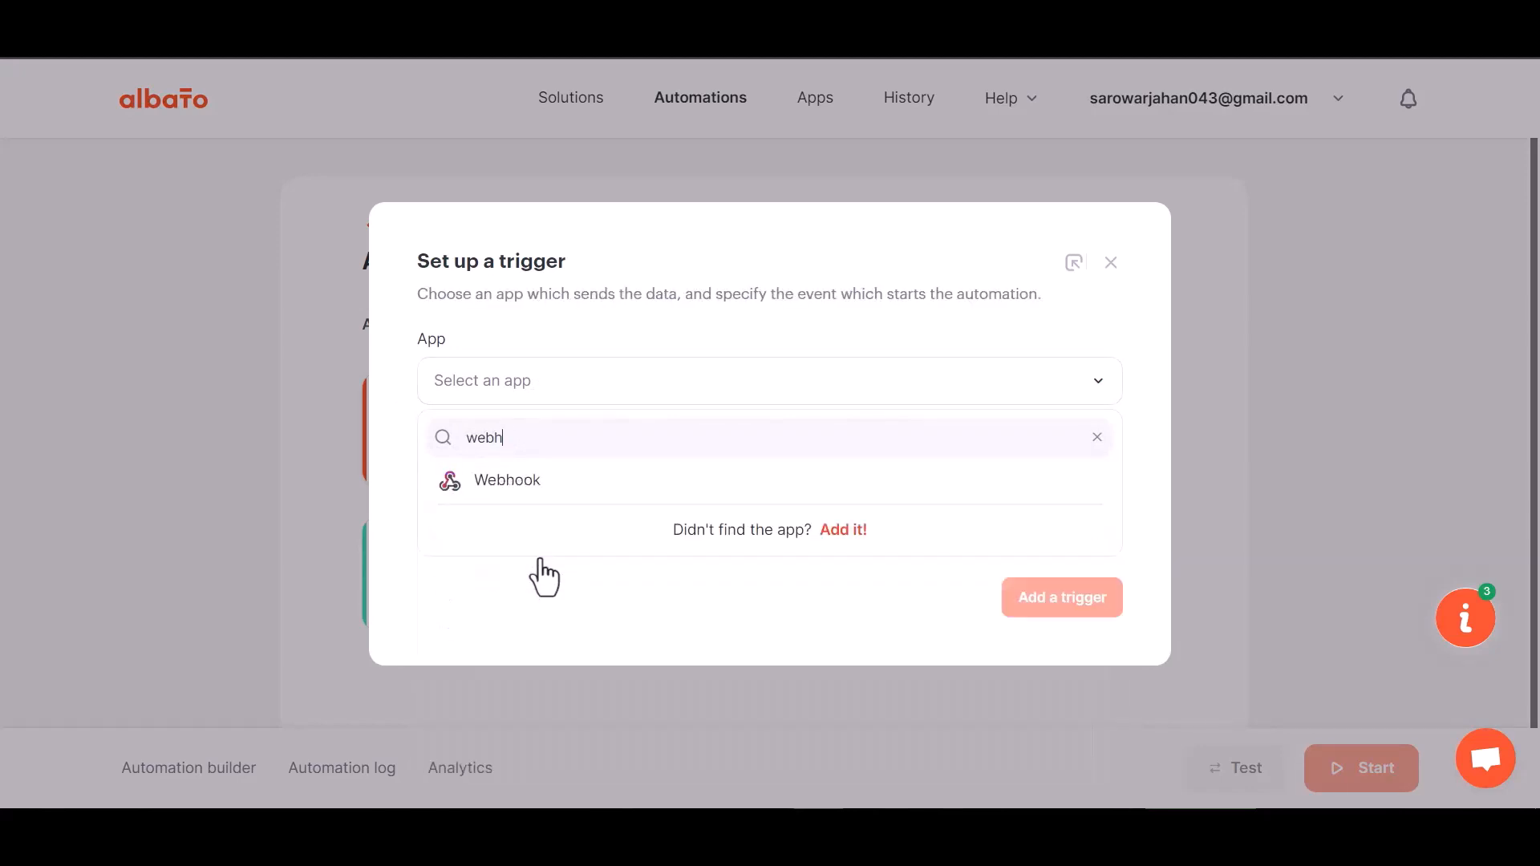
click(536, 482)
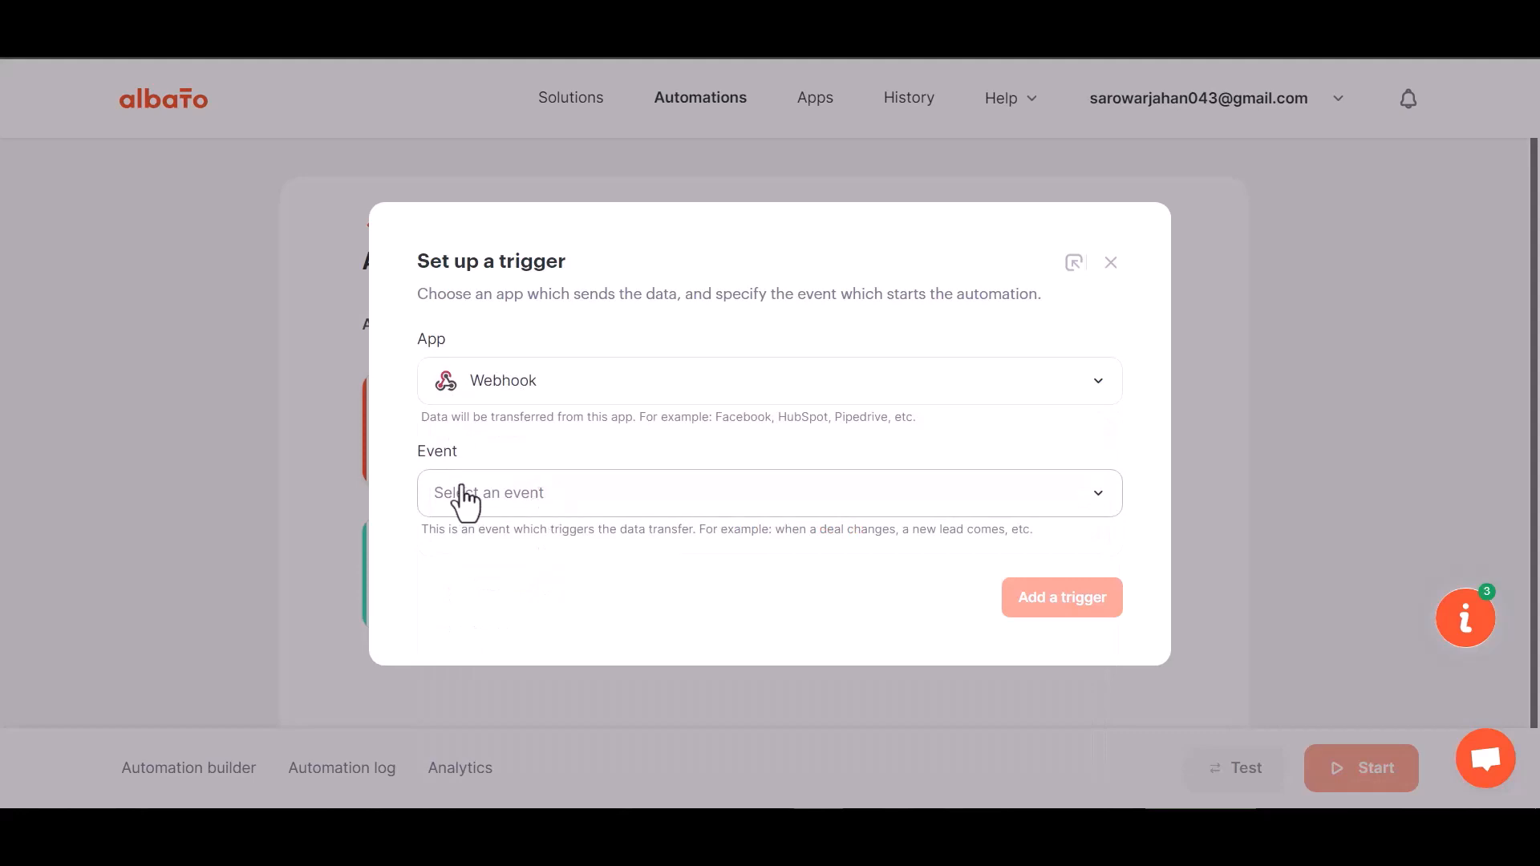
Set the trigger event to Incoming webhook with the first My Account Webhook connection, and add the trigger
click(527, 494)
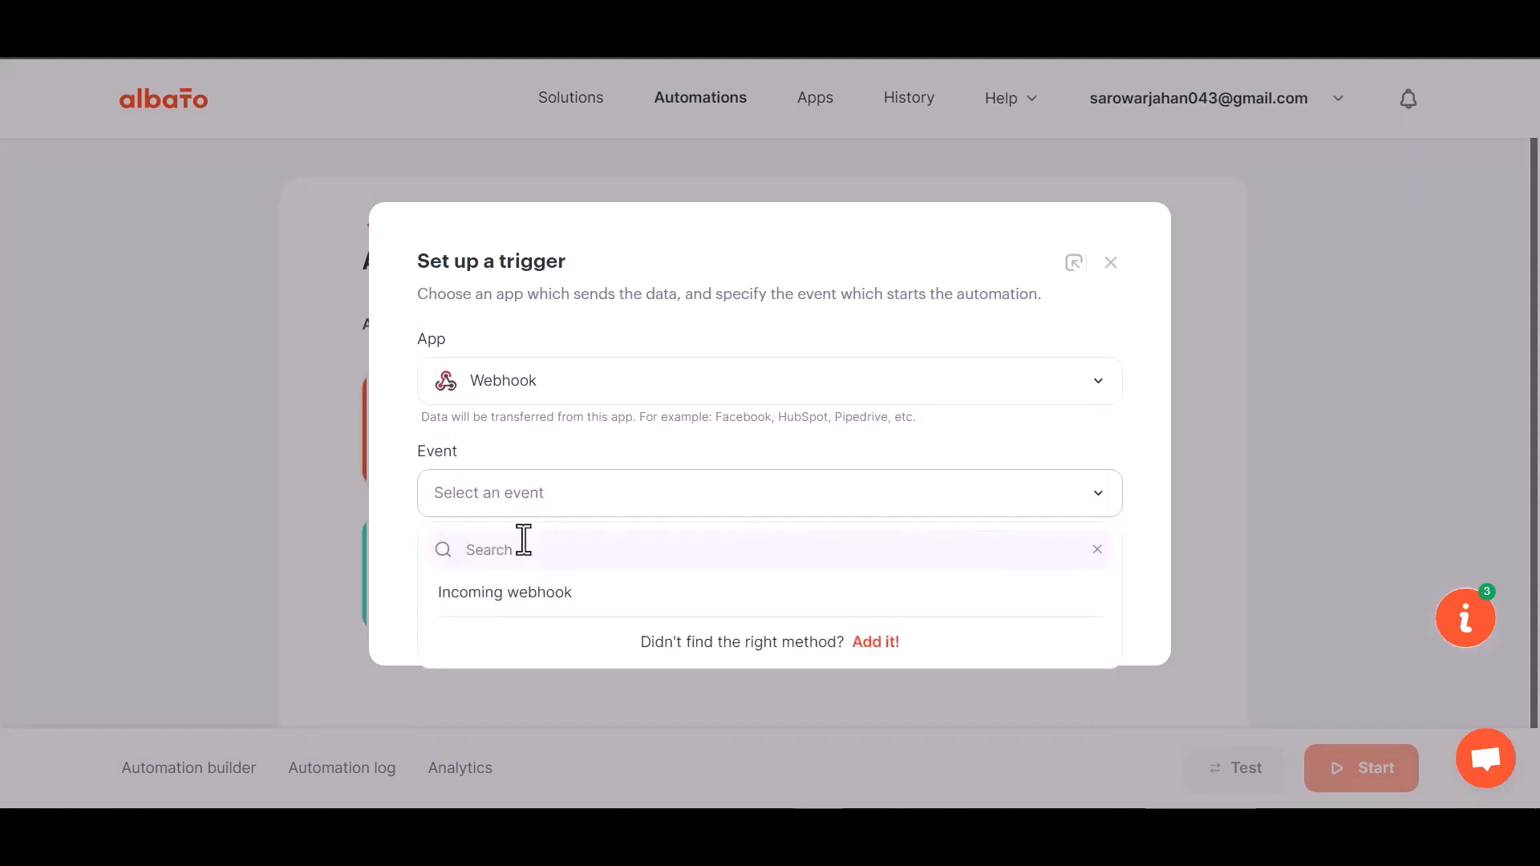
click(517, 596)
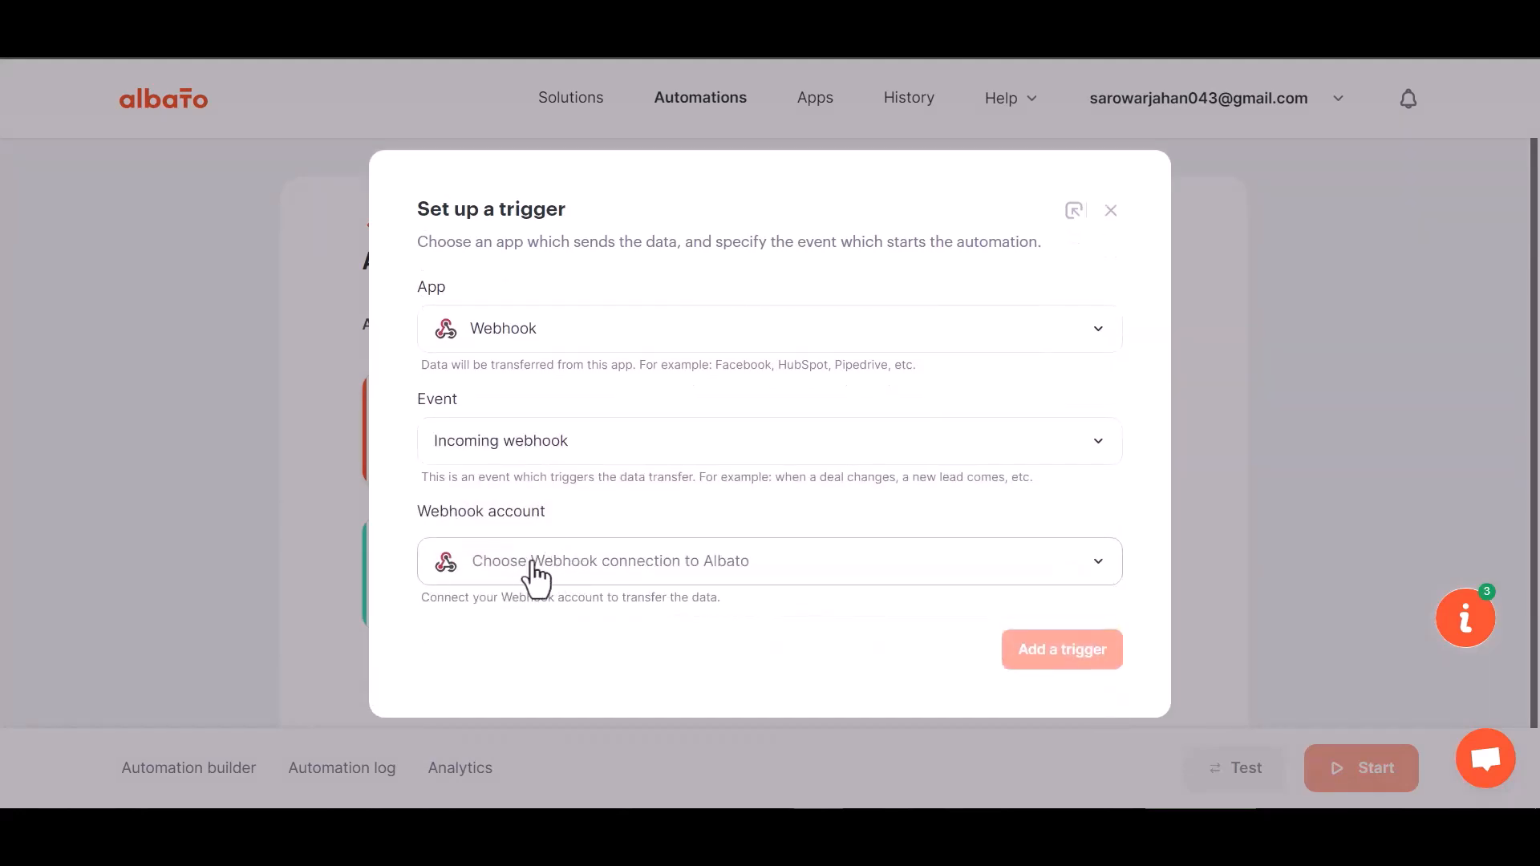
click(545, 566)
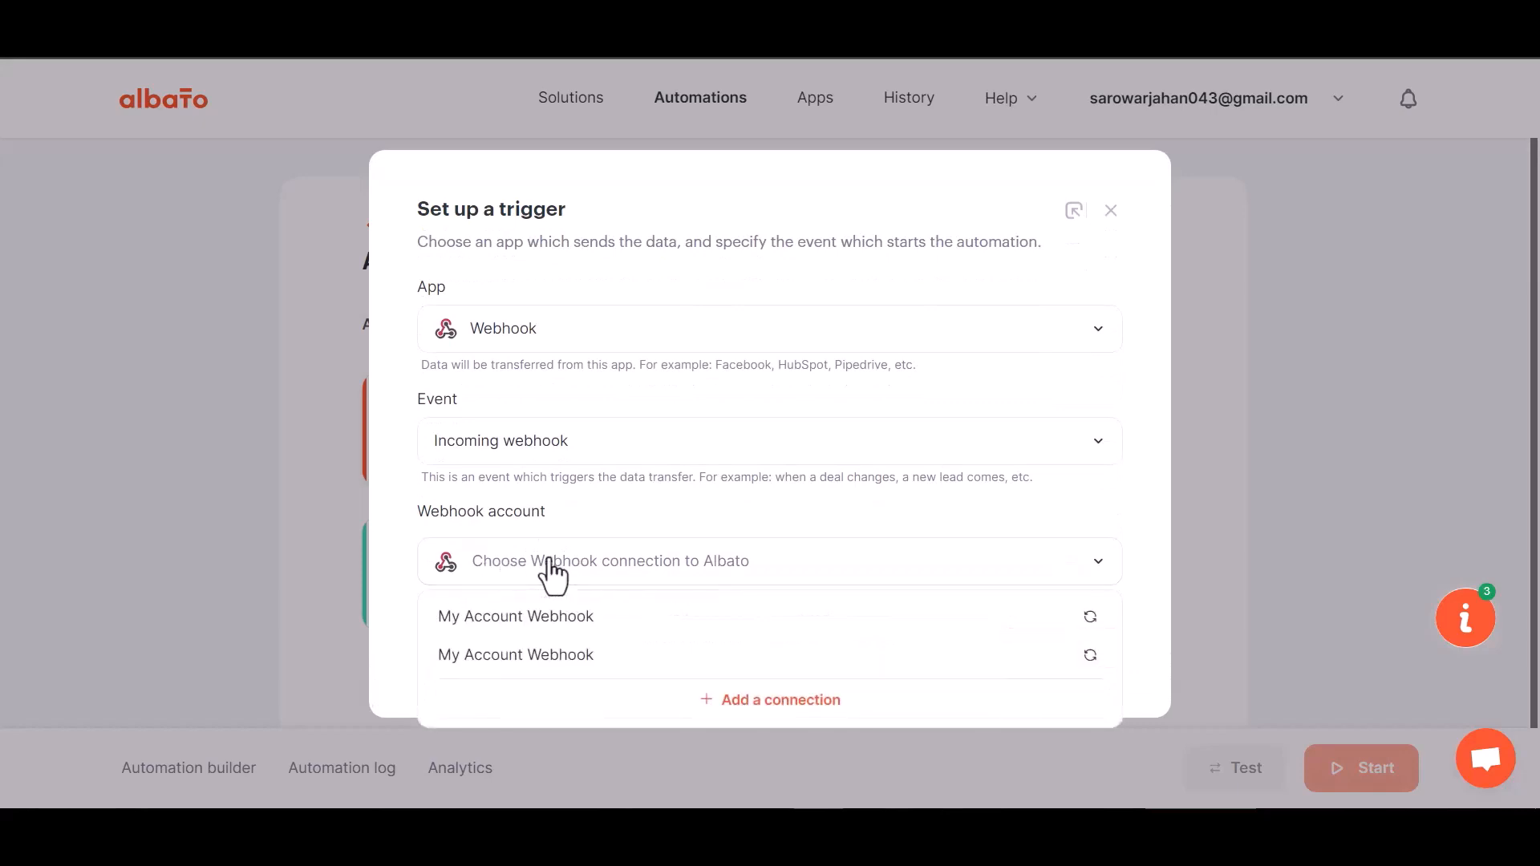
click(558, 624)
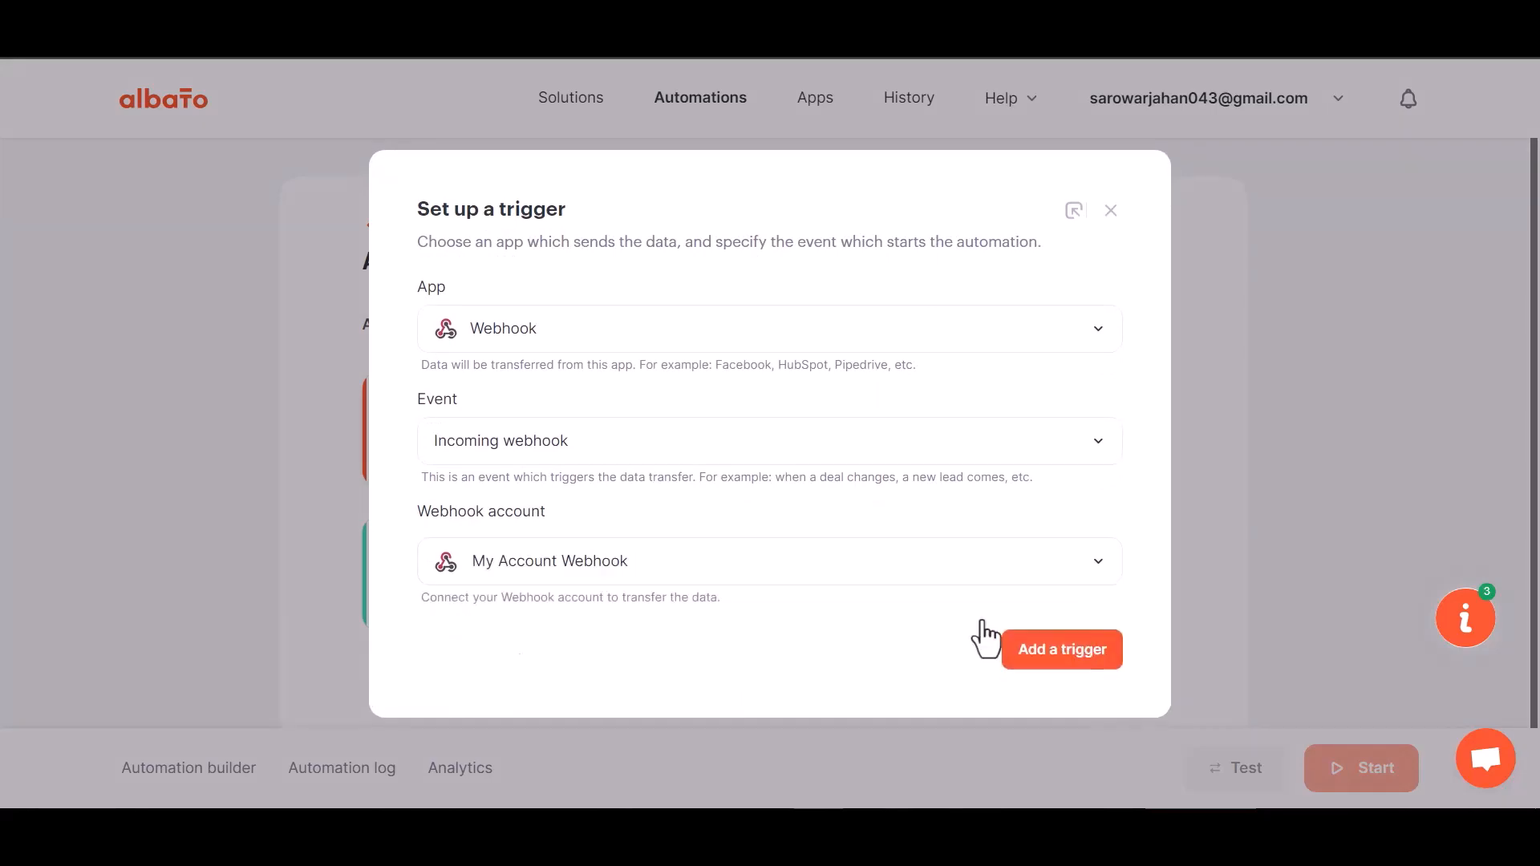
click(1029, 651)
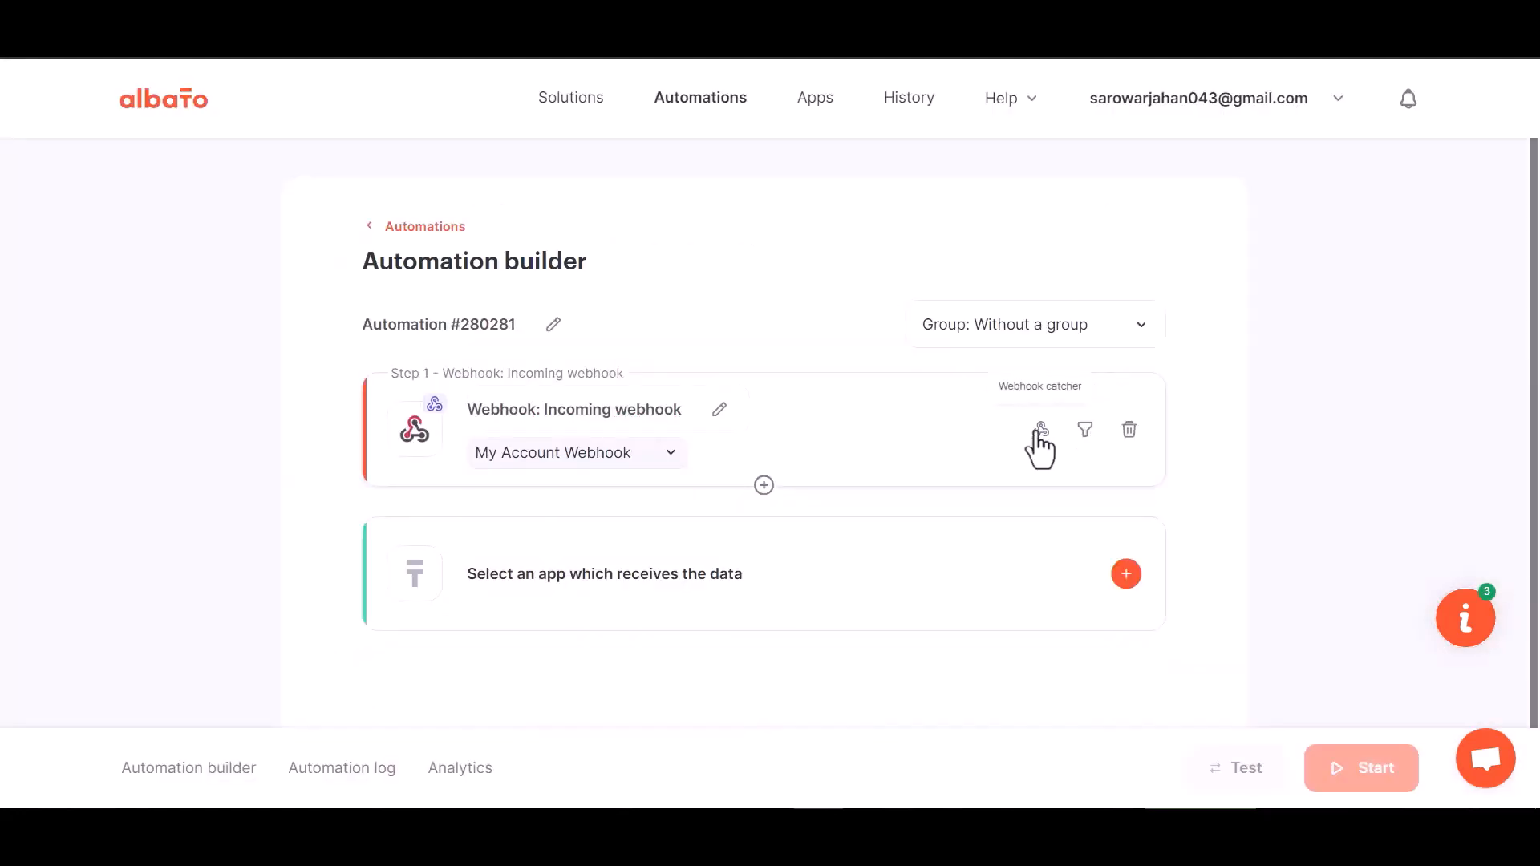
Copy the generated URL from the trigger's webhook catcher and make Albato wait for the webhook
click(1040, 430)
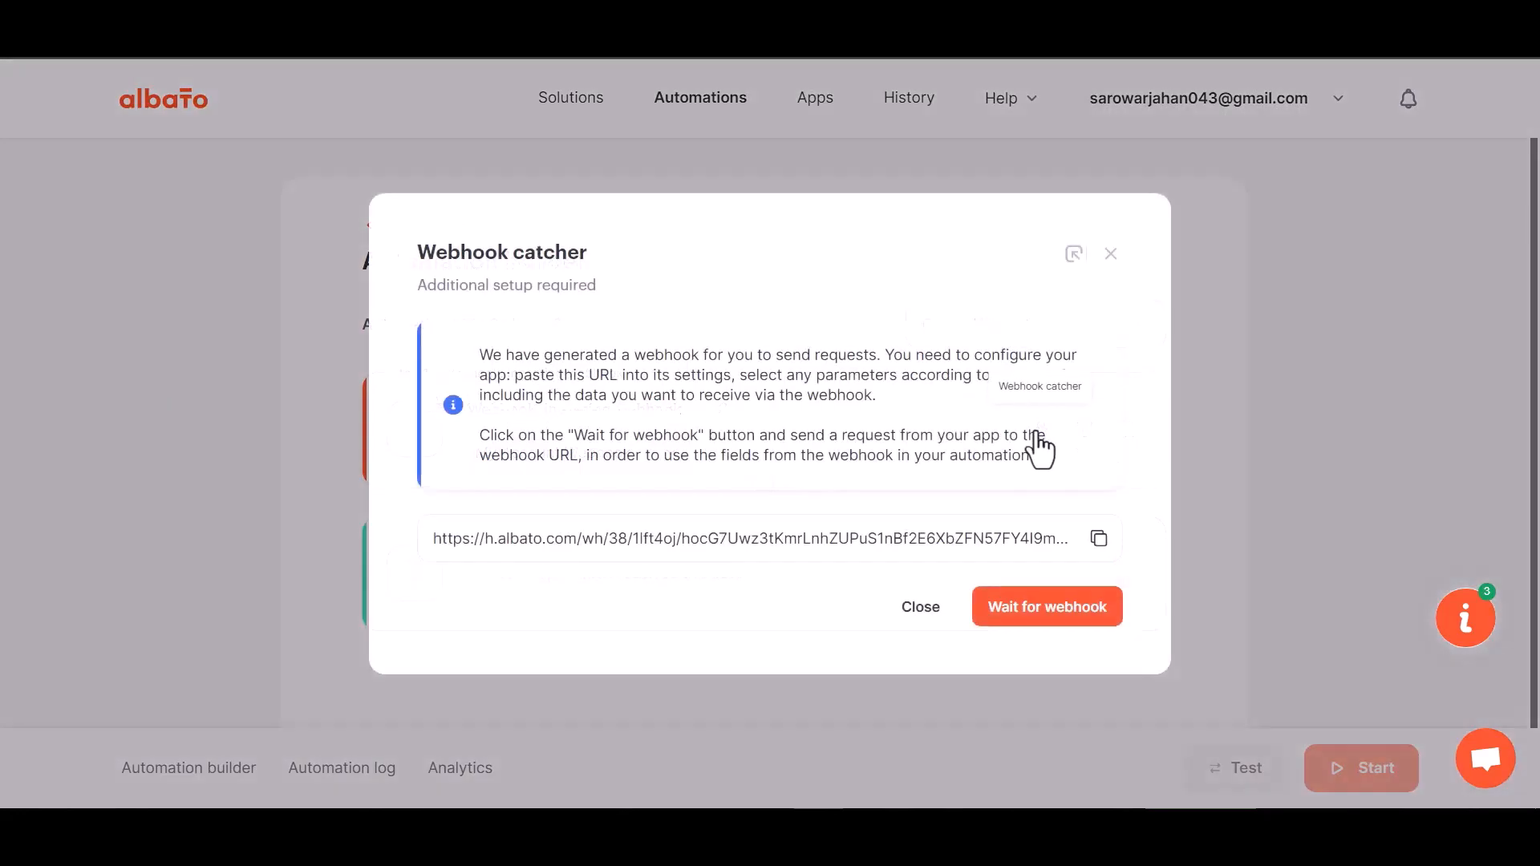
click(1099, 537)
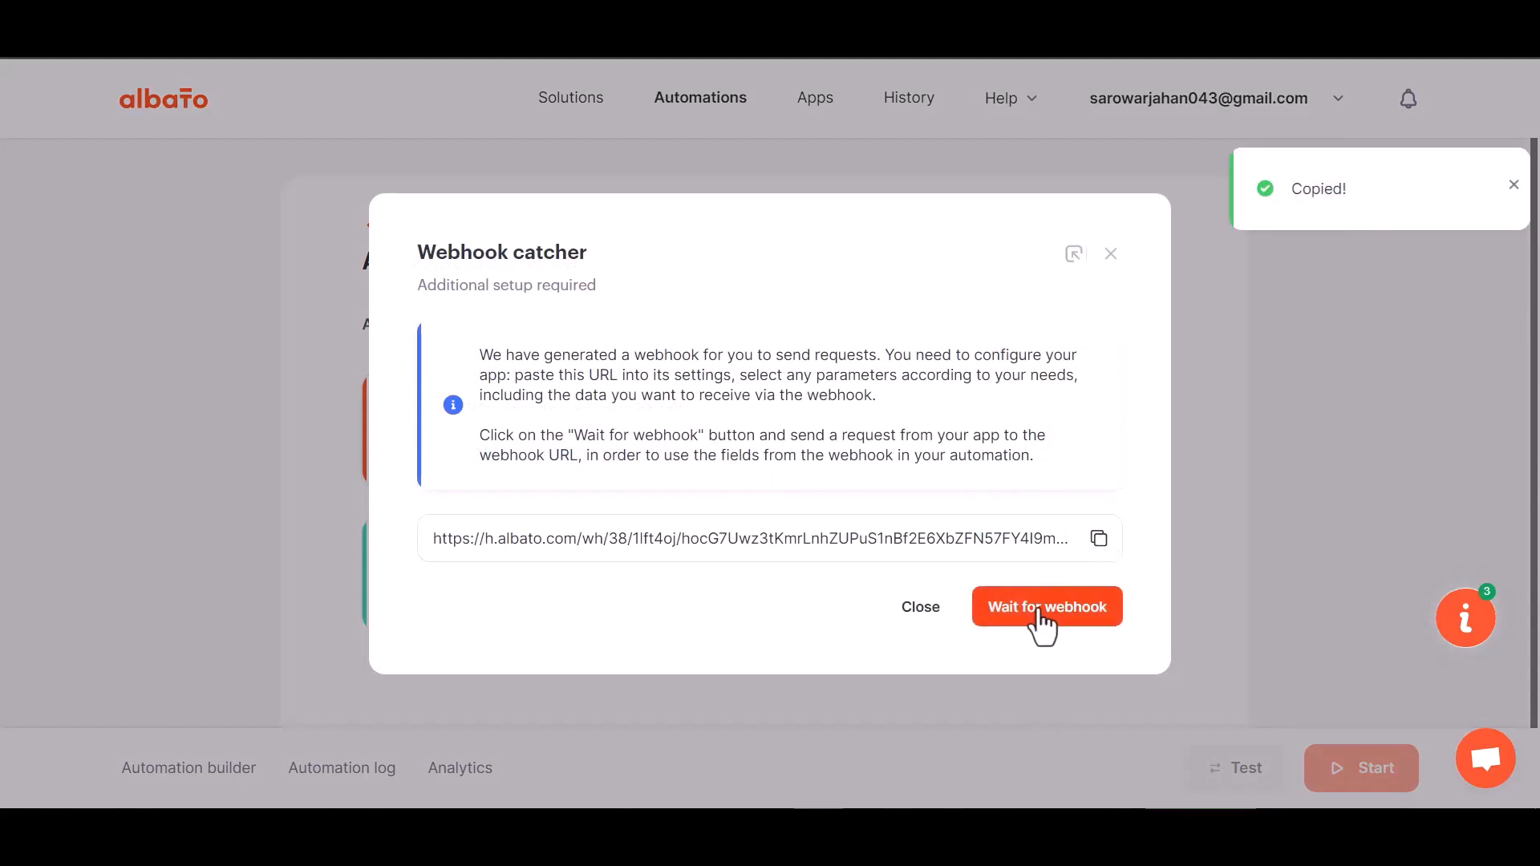
click(1040, 610)
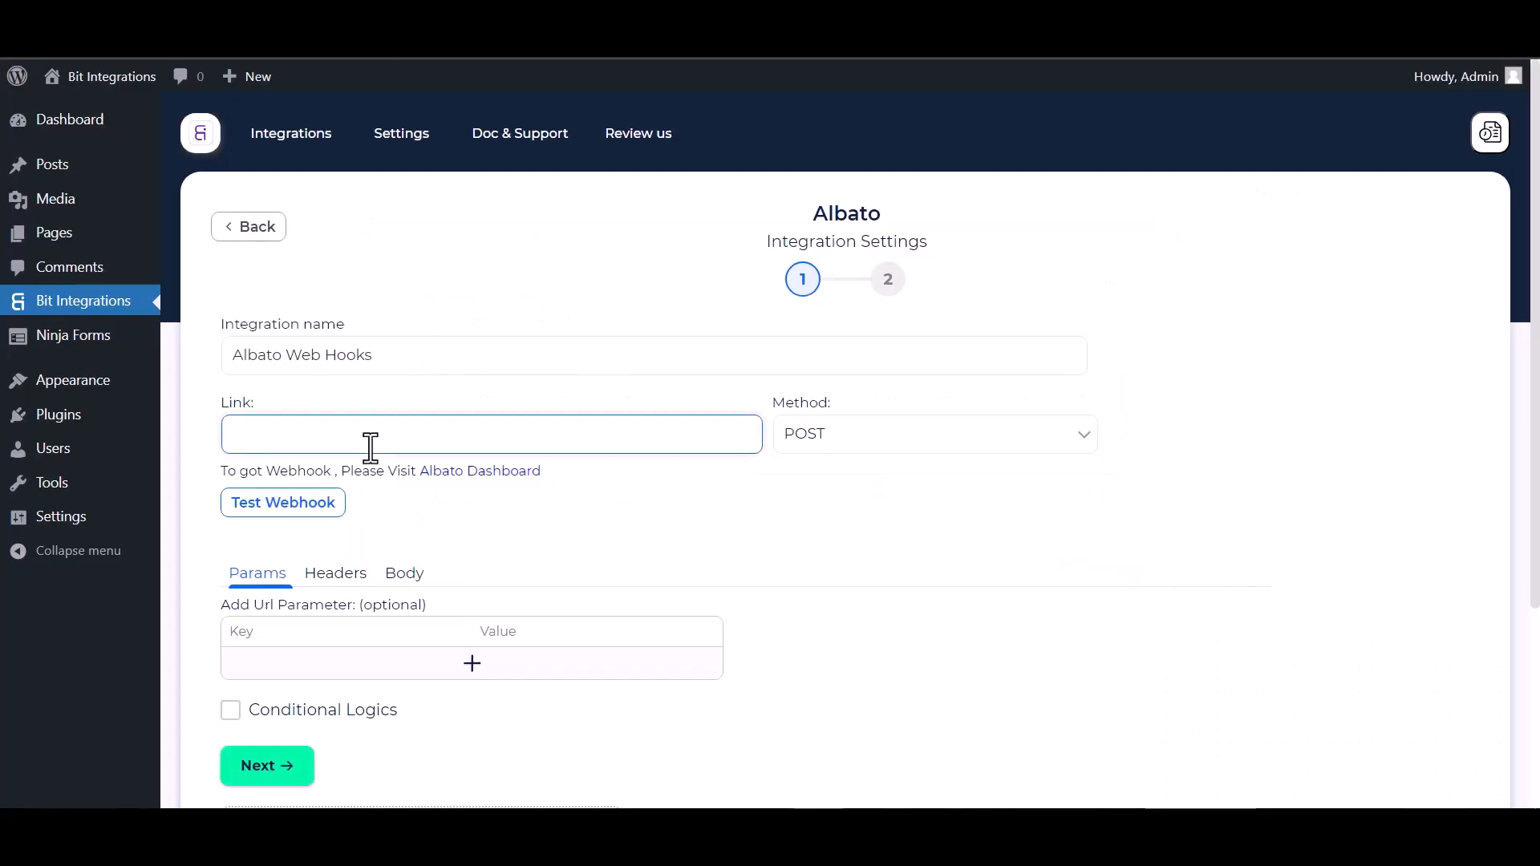
Switch to Bit Integrations, paste the webhook URL as the link, and set the body to send all data as application/json
key(ctrl+v)
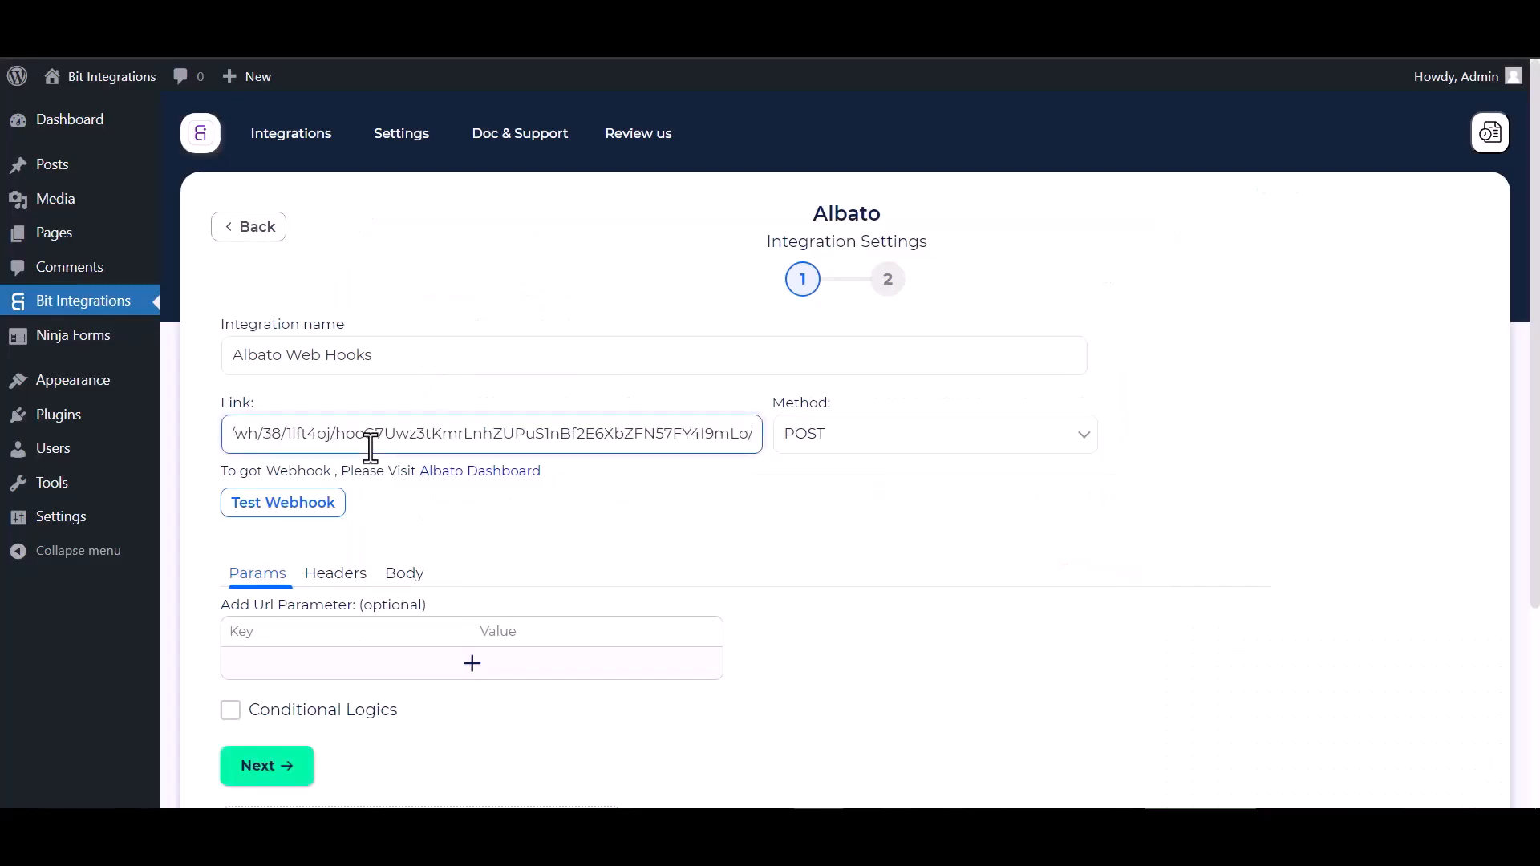
click(398, 584)
click(339, 627)
scroll(345, 633, down, 3)
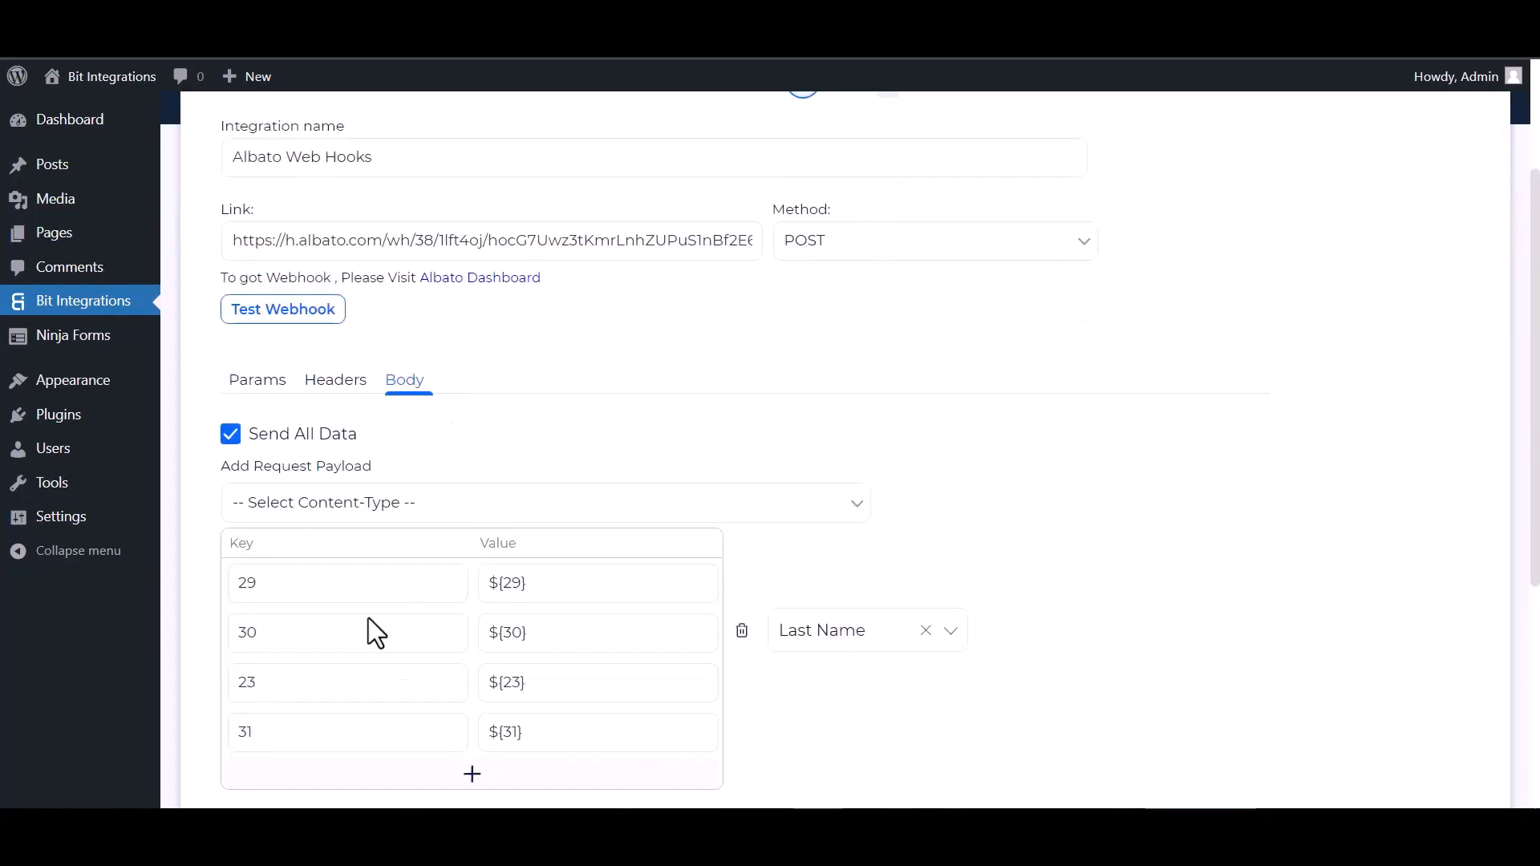
click(426, 507)
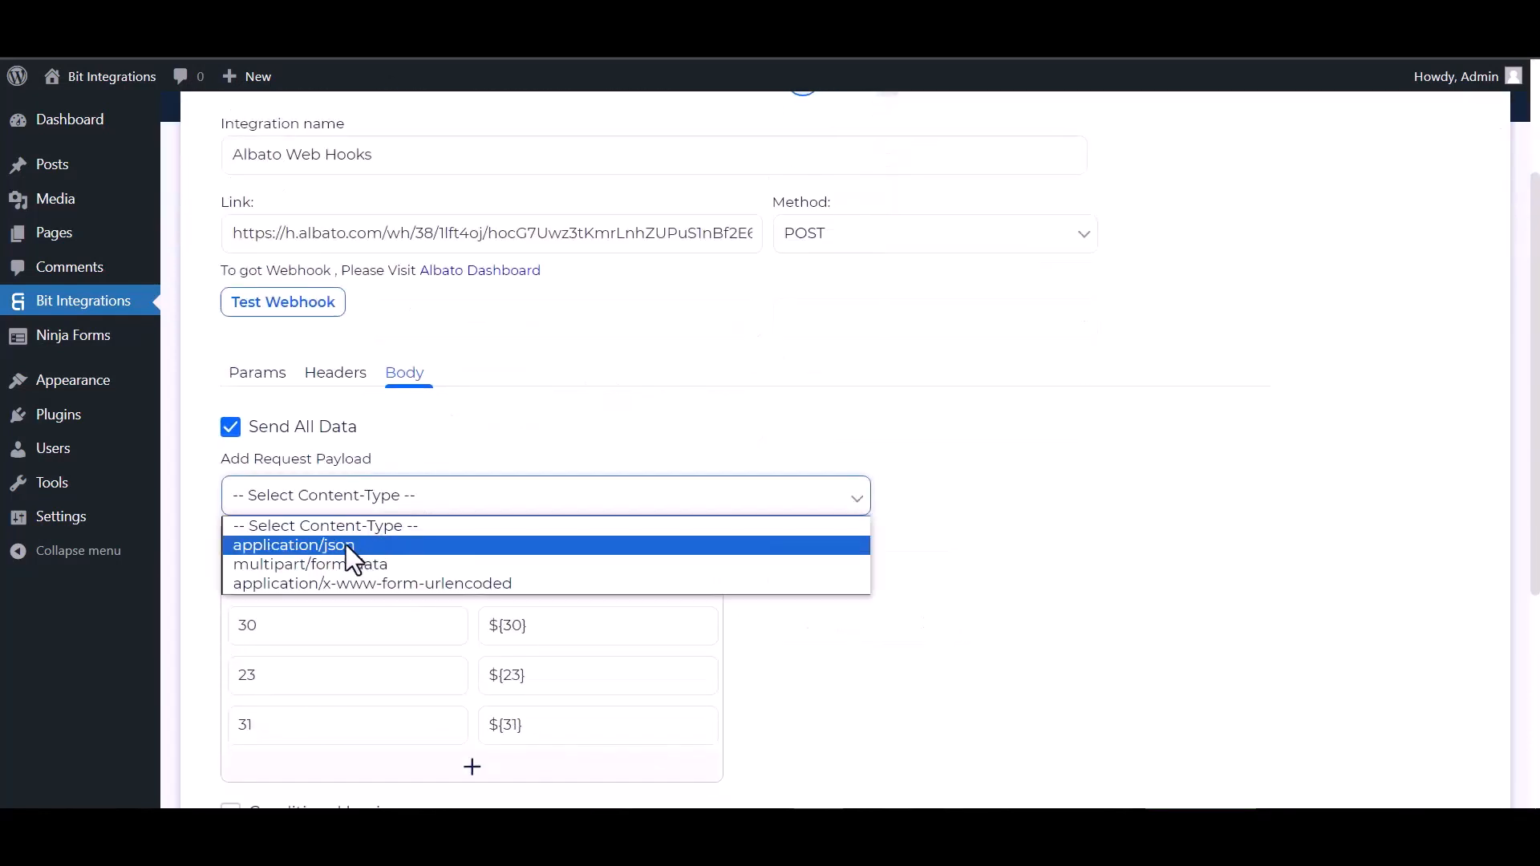
click(319, 550)
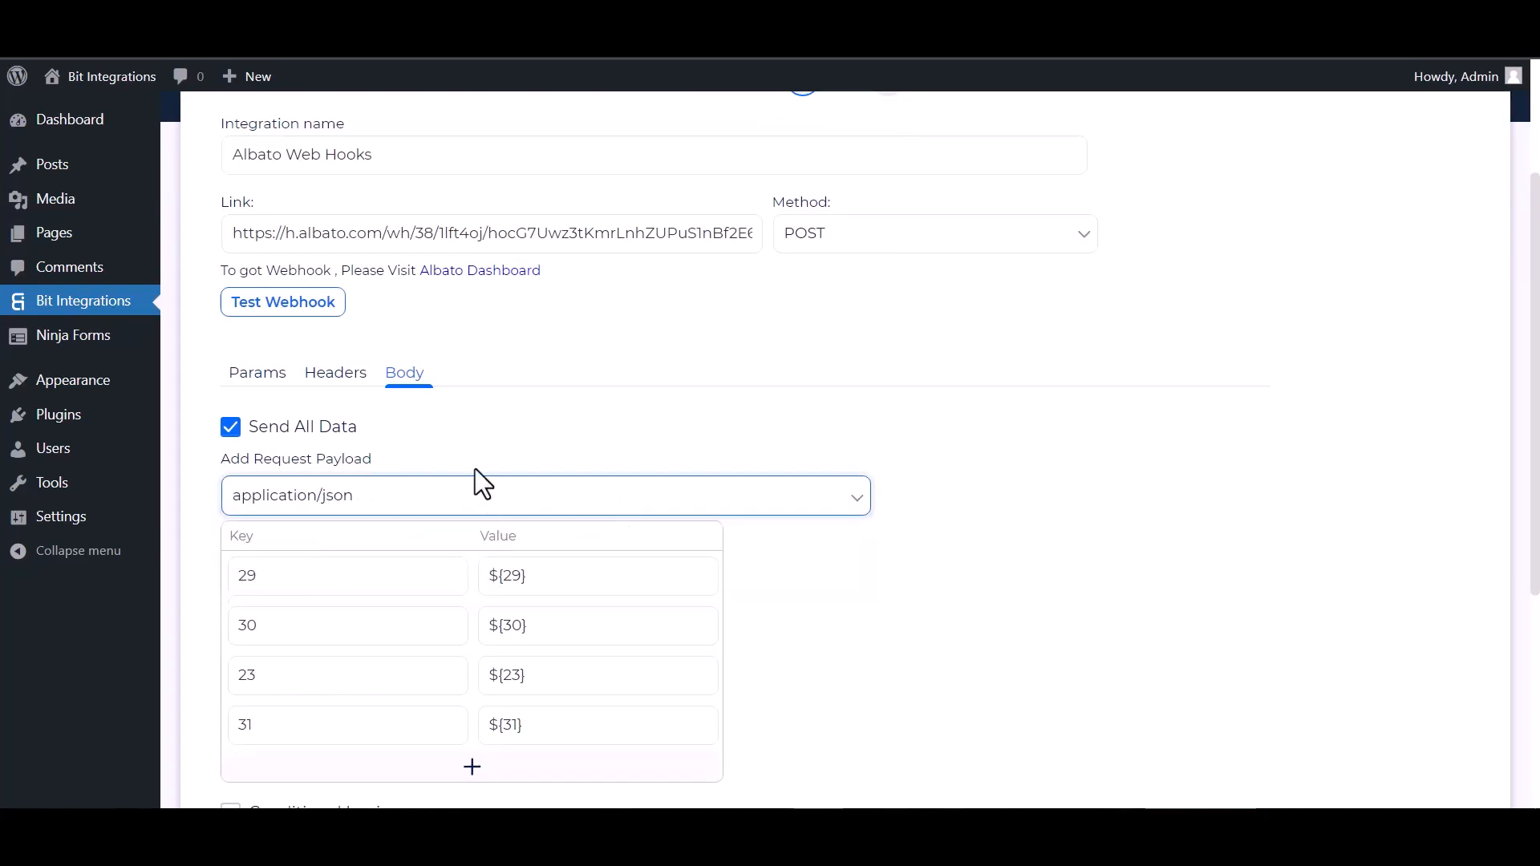
Run a webhook test from the Albato integration settings
scroll(361, 395, up, 2)
click(293, 409)
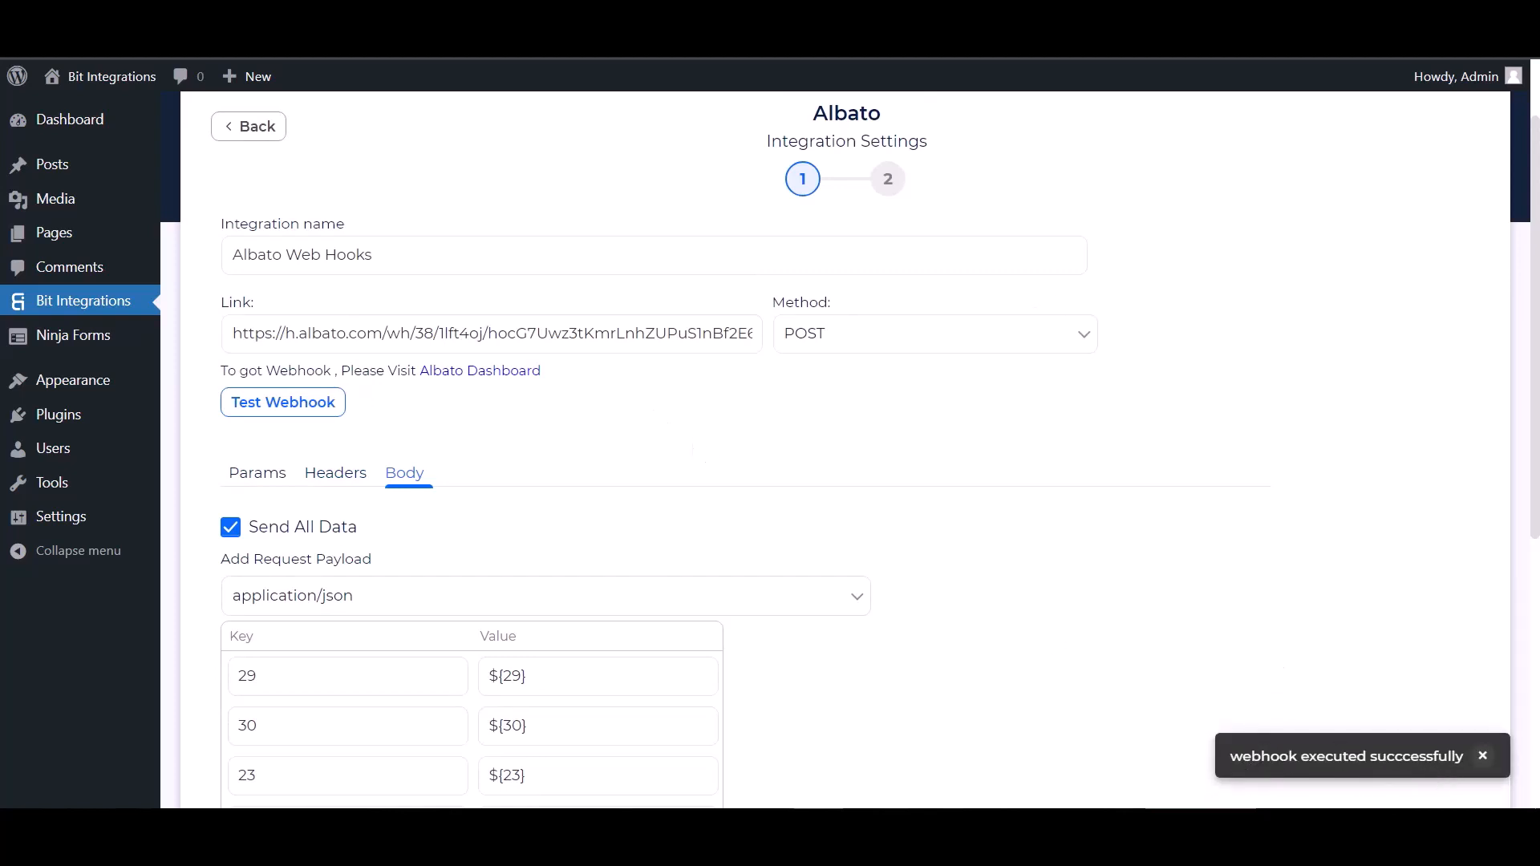
scroll(234, 532, down, 5)
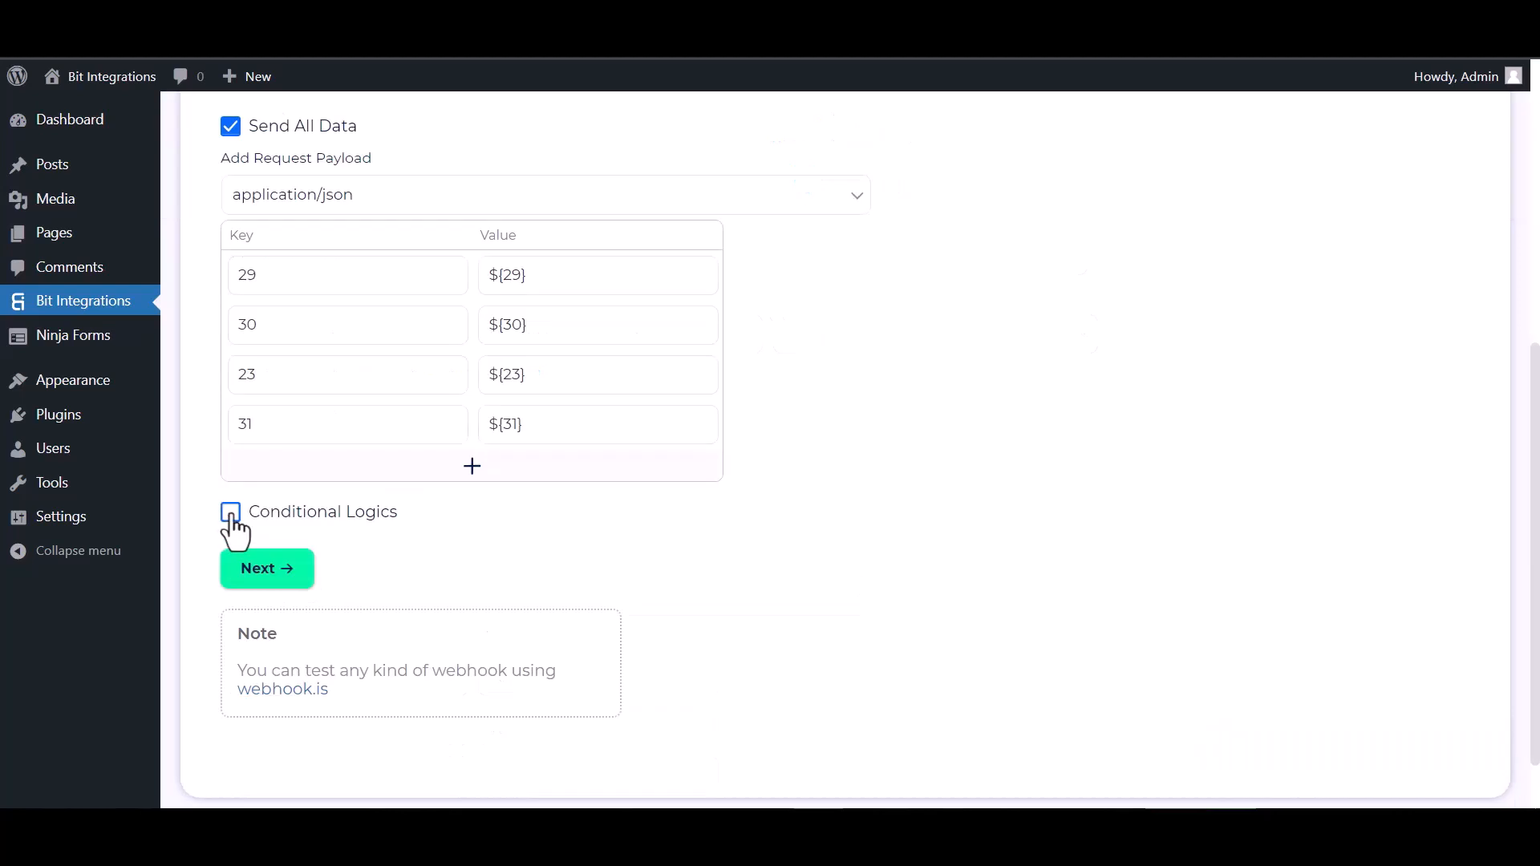
click(231, 513)
scroll(413, 612, down, 1)
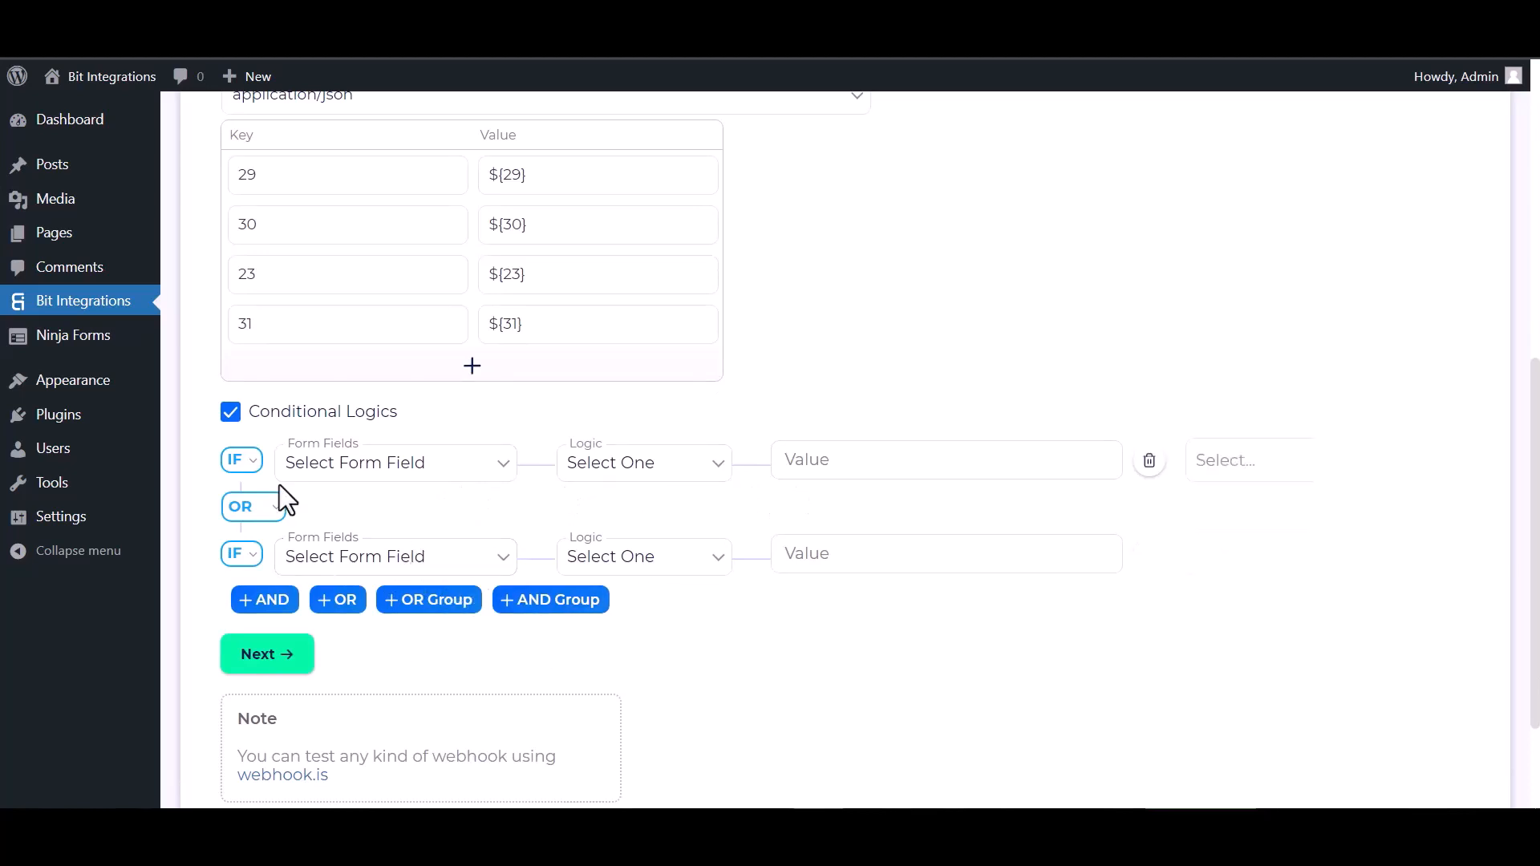
click(231, 413)
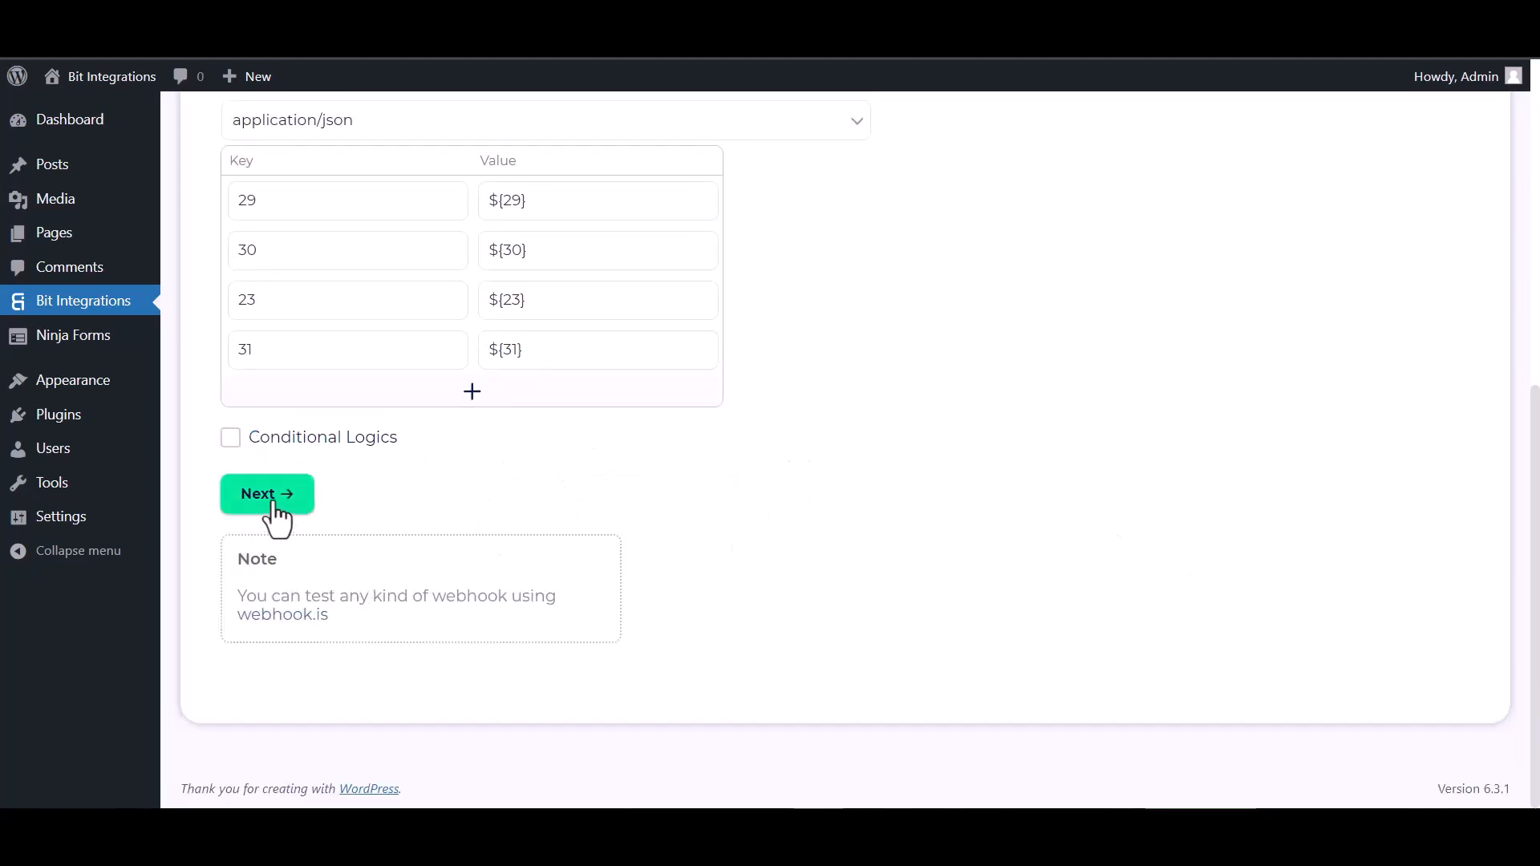
Proceed past the Albato integration settings and finish the integration
click(271, 502)
click(794, 361)
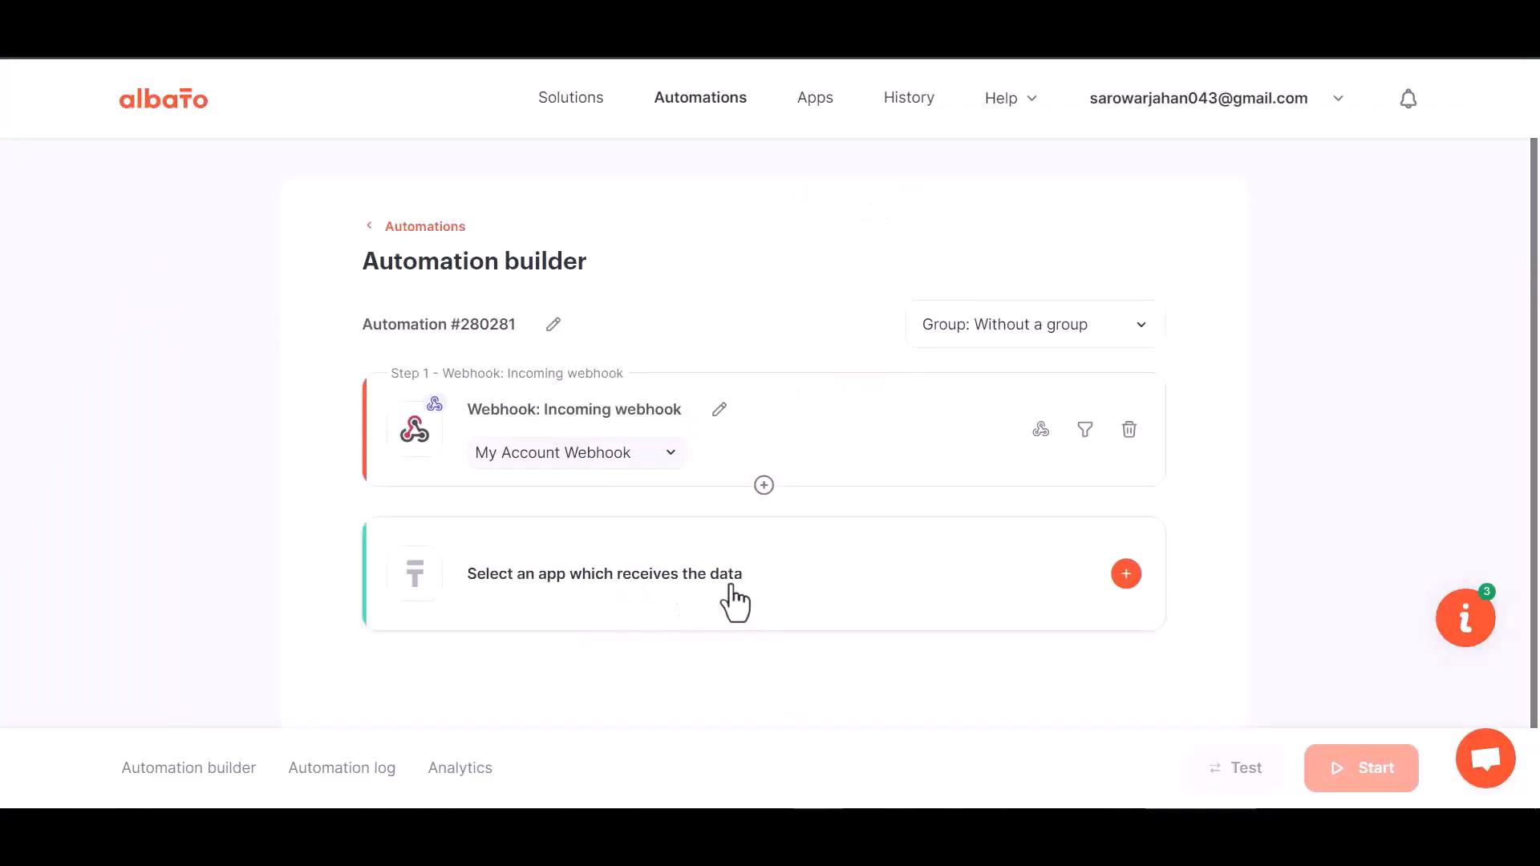
Choose MailChimp as the app receiving the data, with the action "Add subscriber to the list"
click(790, 602)
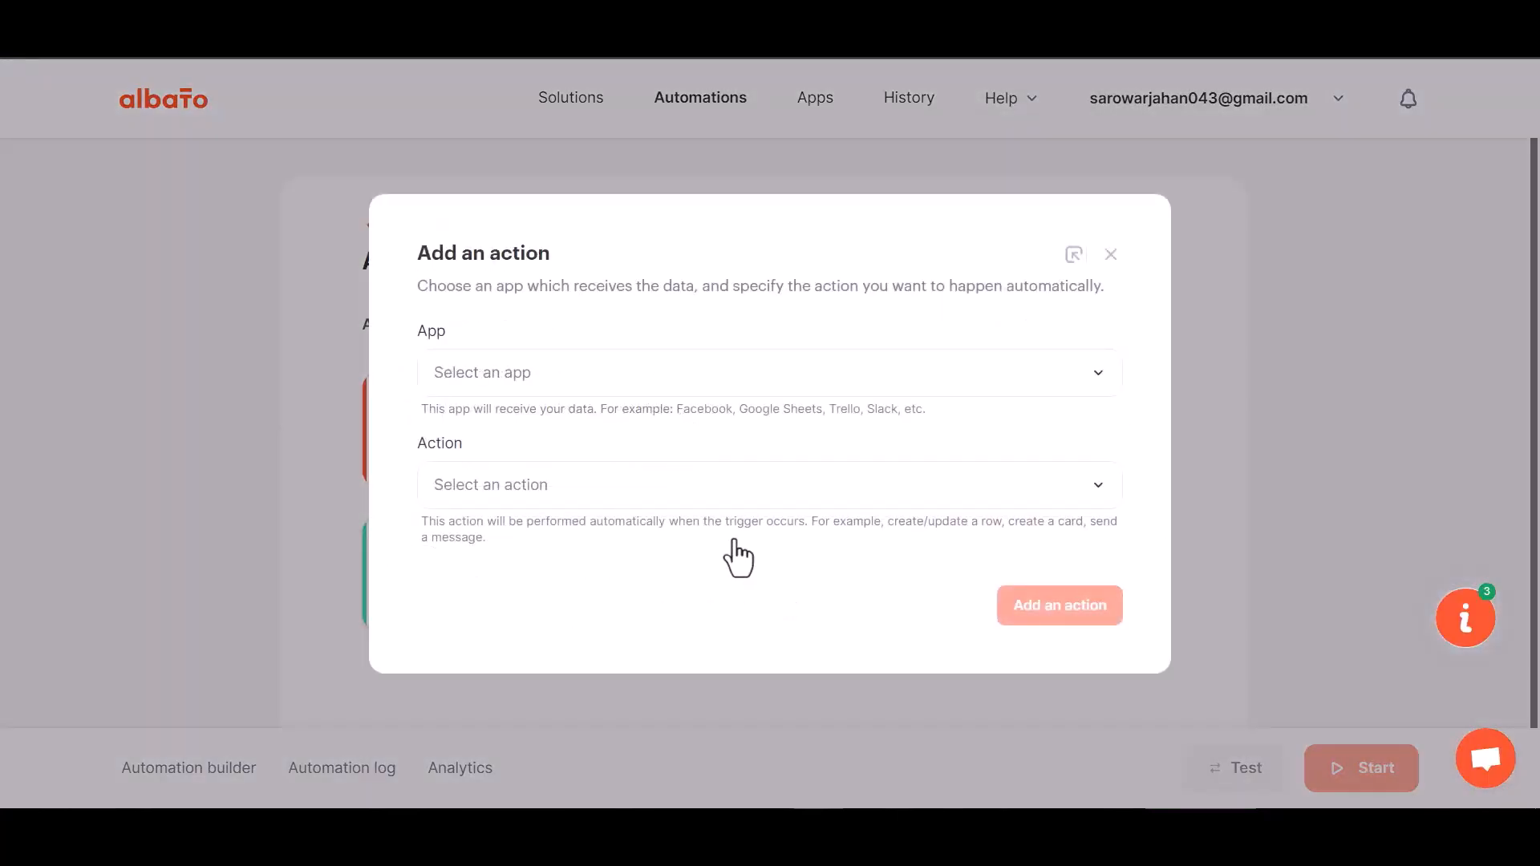
click(554, 380)
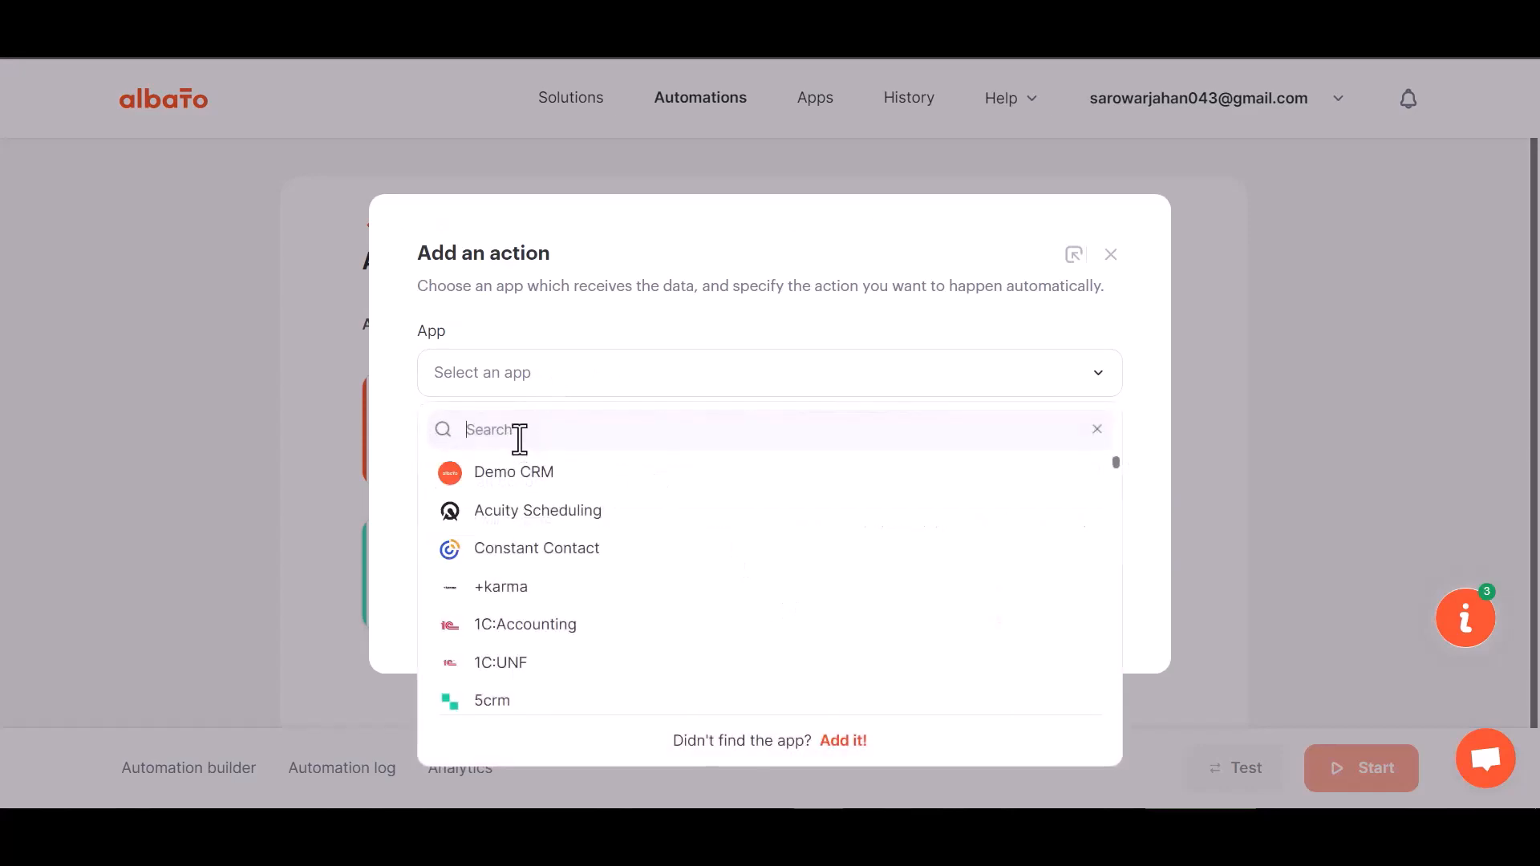
text(mail)
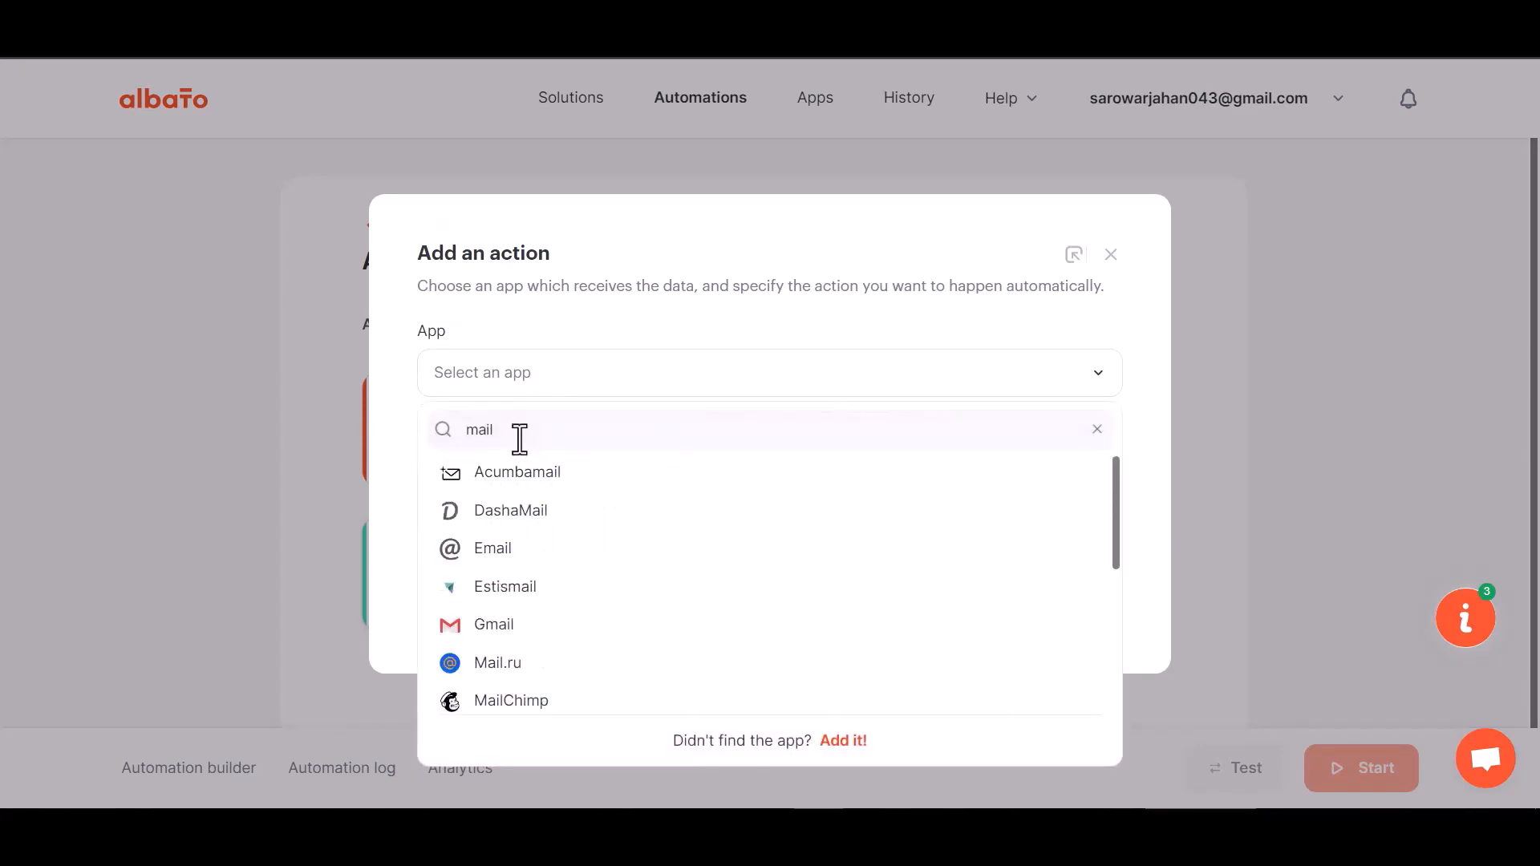
text(c)
click(528, 475)
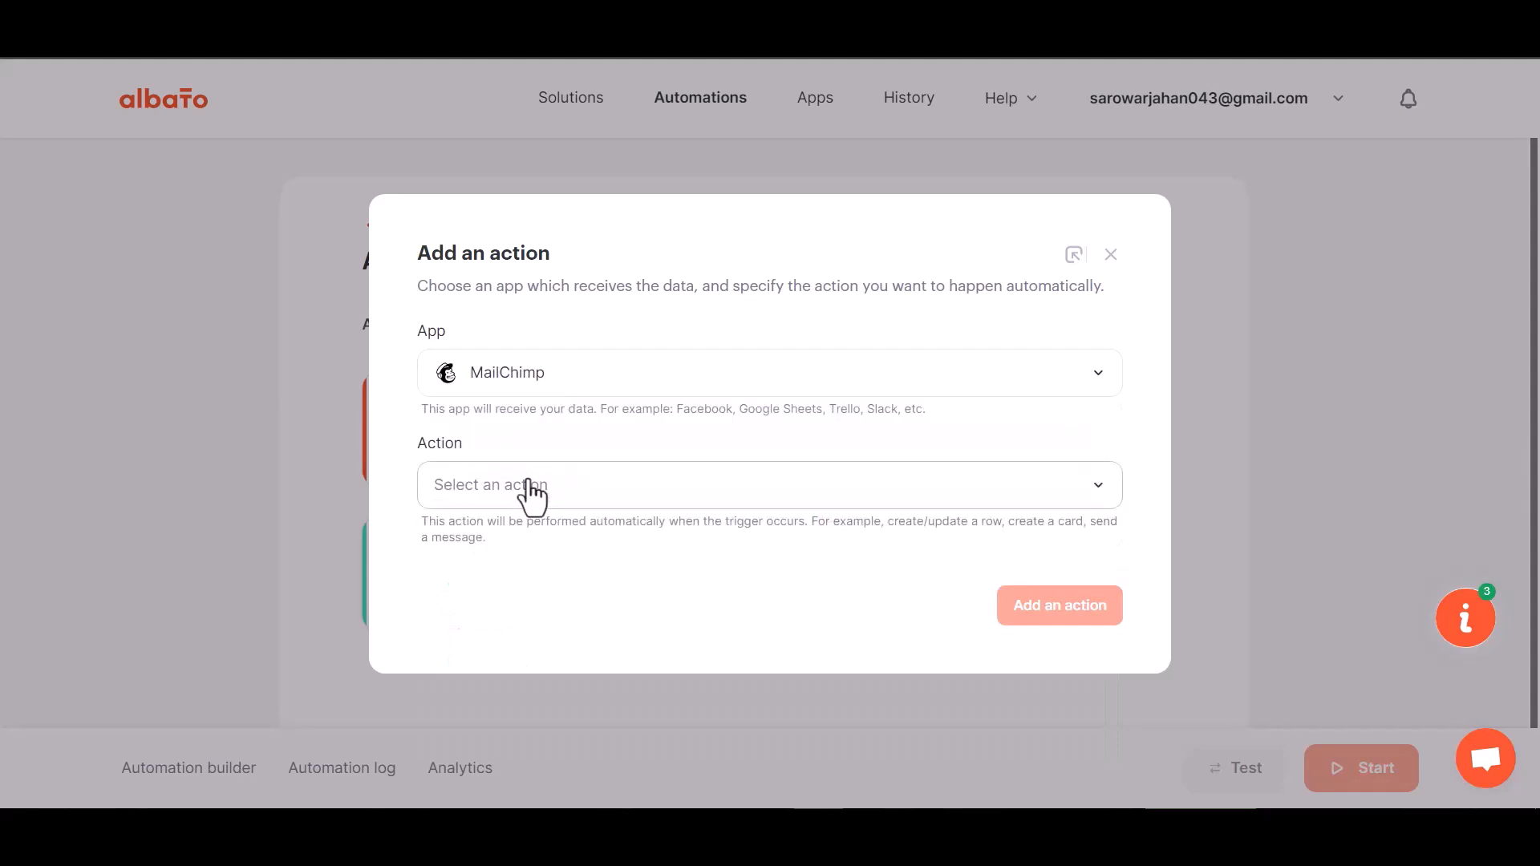
click(550, 499)
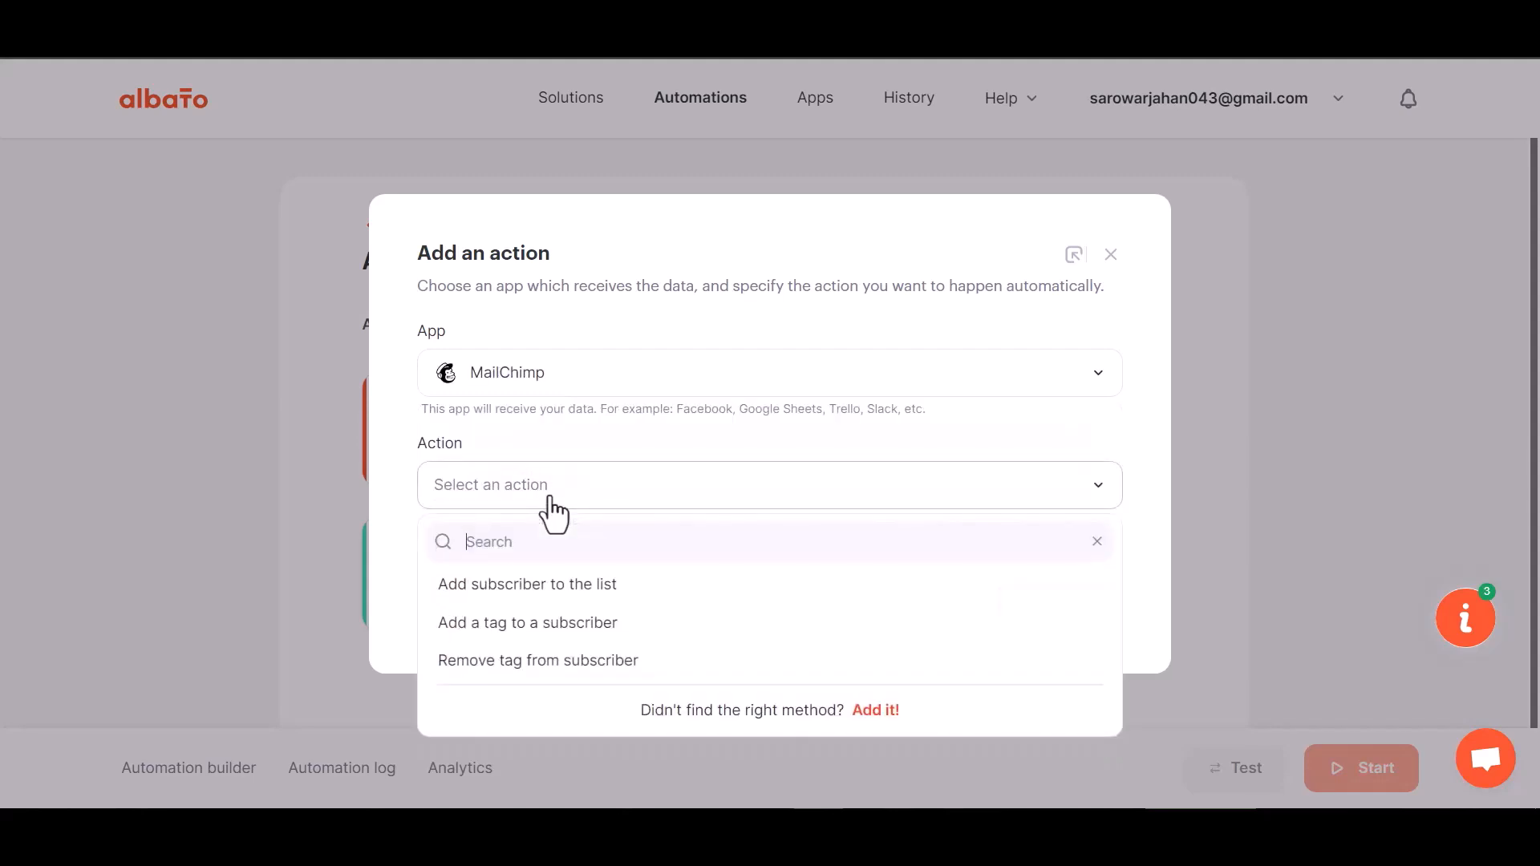
click(592, 595)
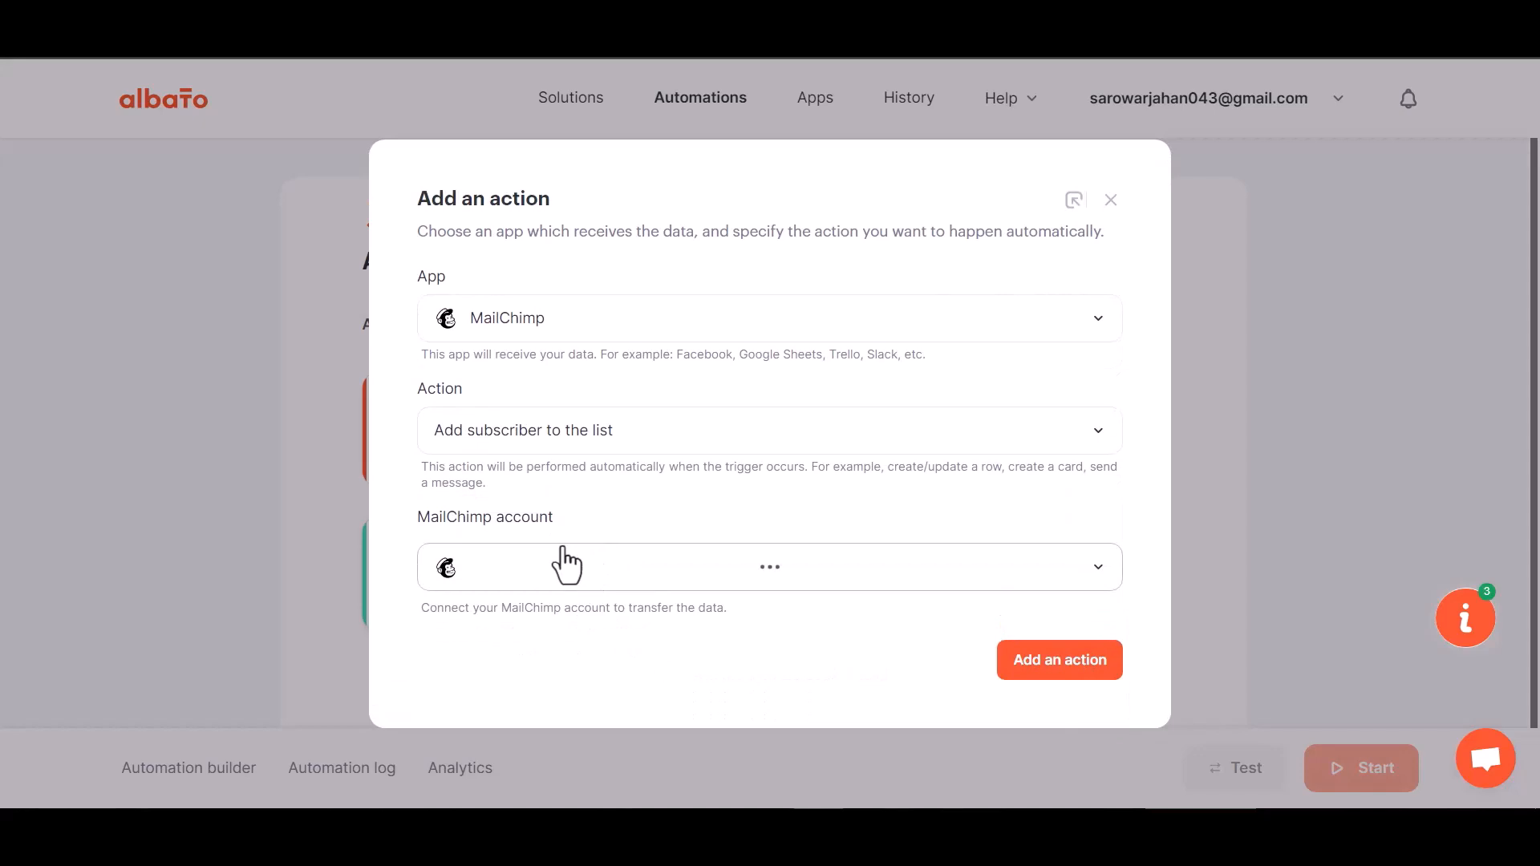
Add a new MailChimp connection by logging in to the MailChimp account and allowing Albato access
click(567, 533)
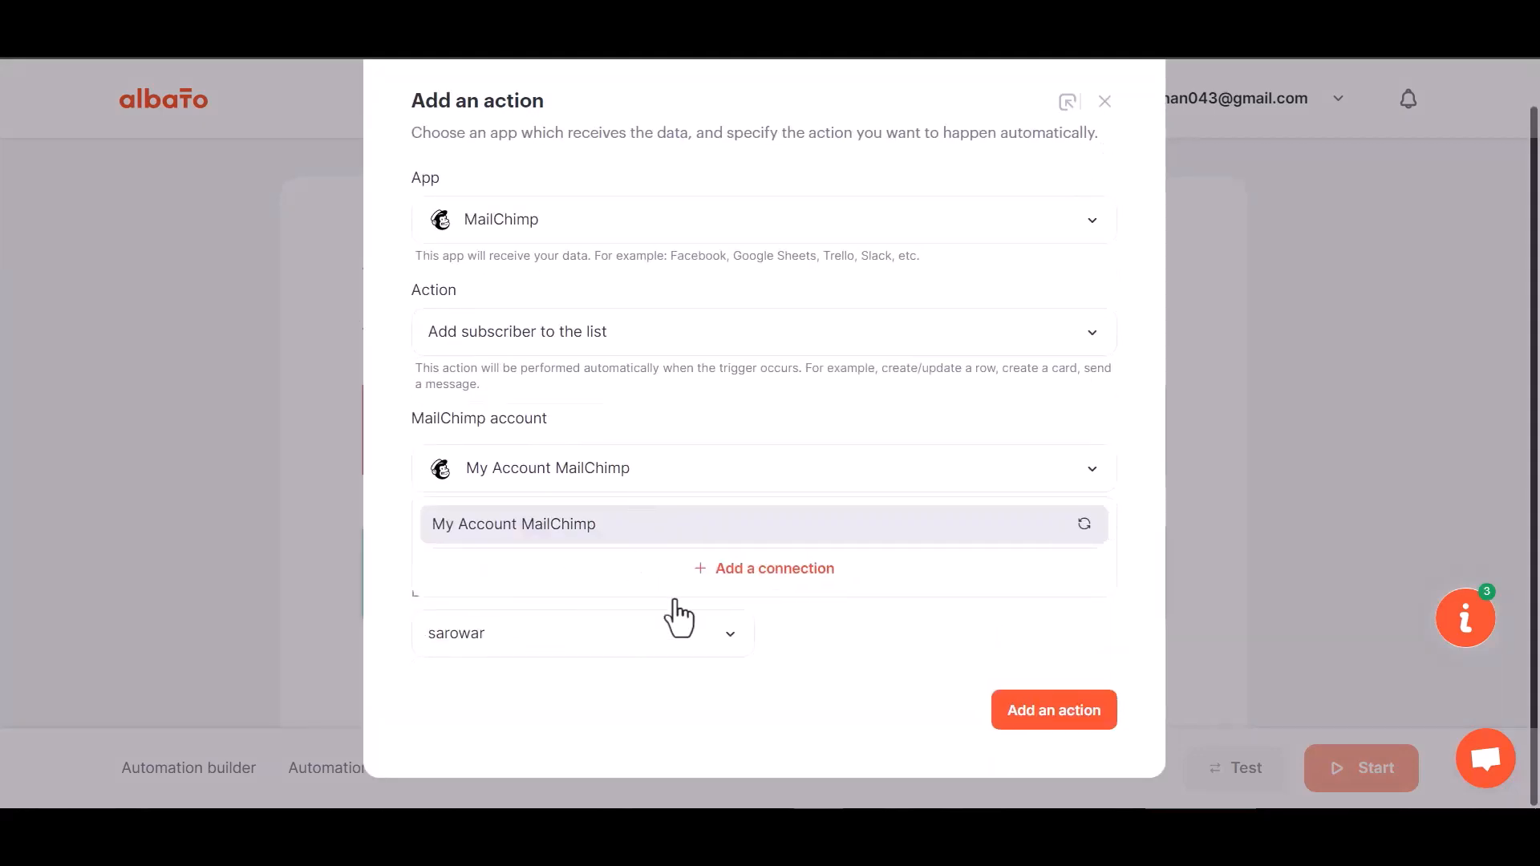
click(741, 576)
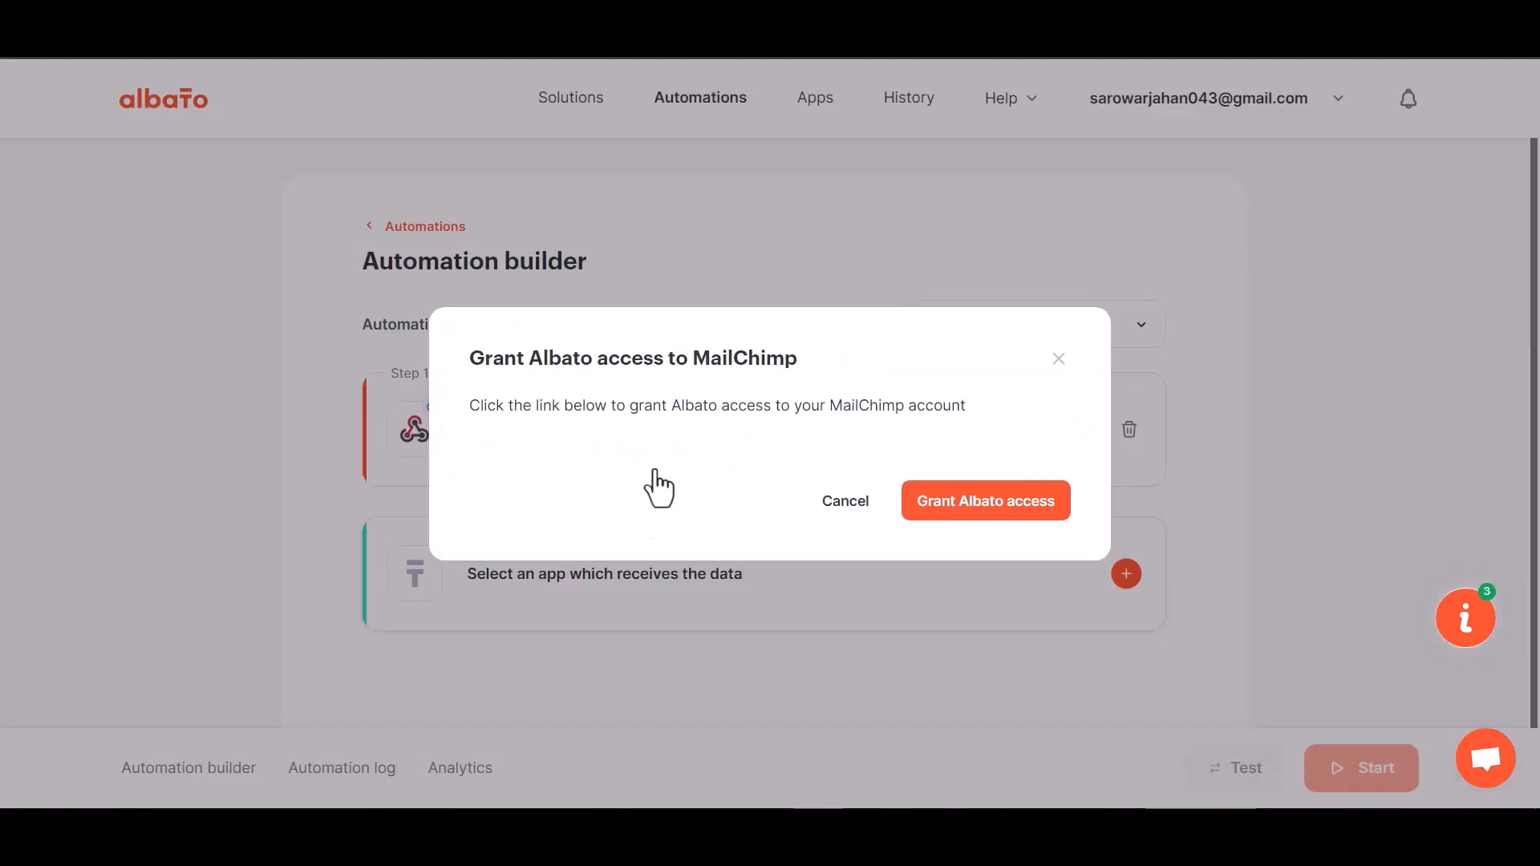
click(962, 512)
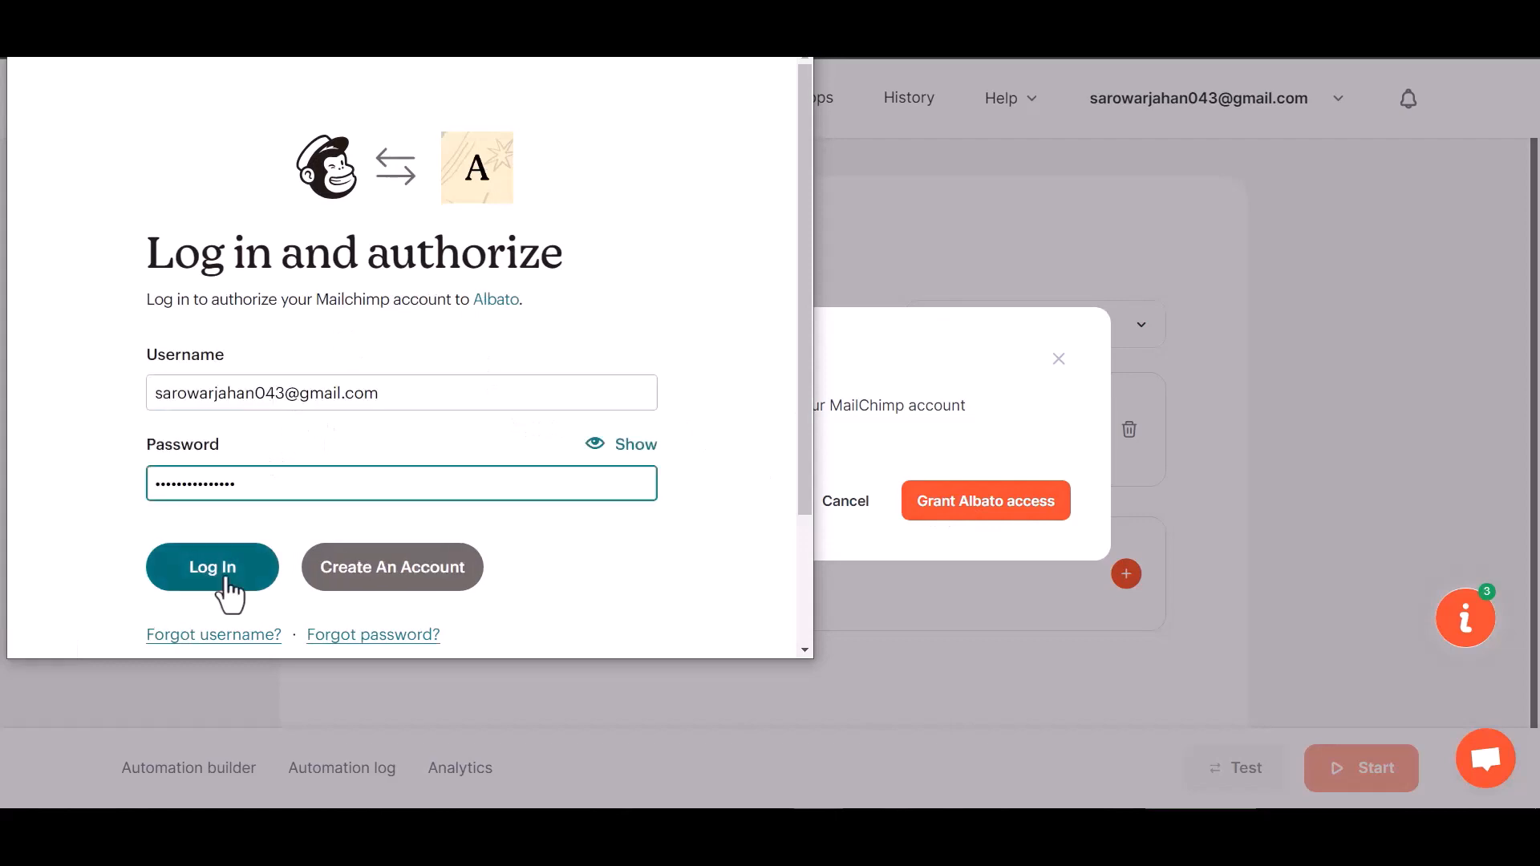
click(218, 579)
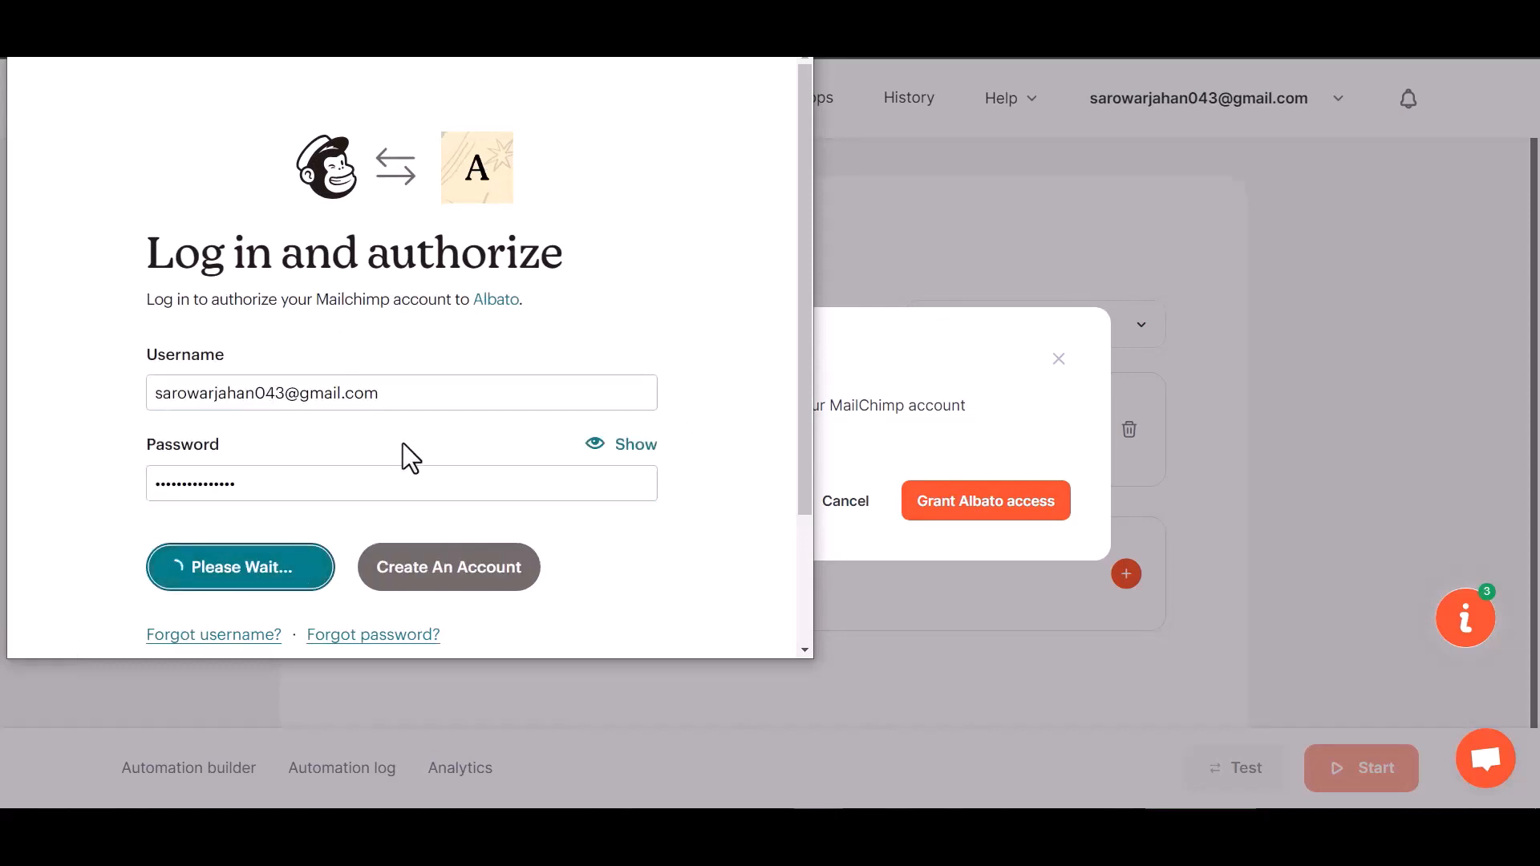
scroll(291, 561, down, 3)
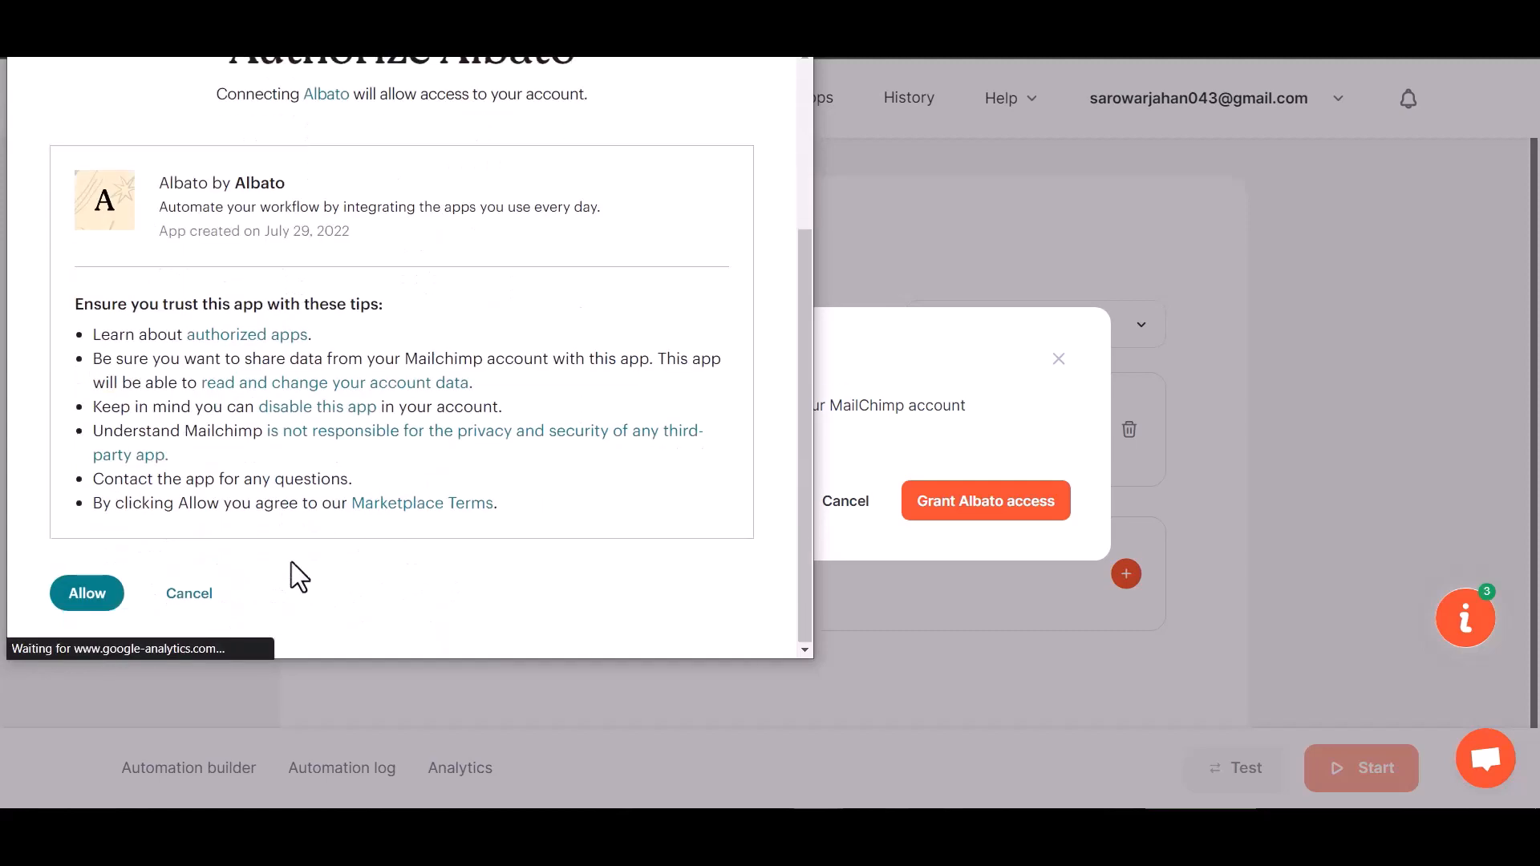
click(103, 591)
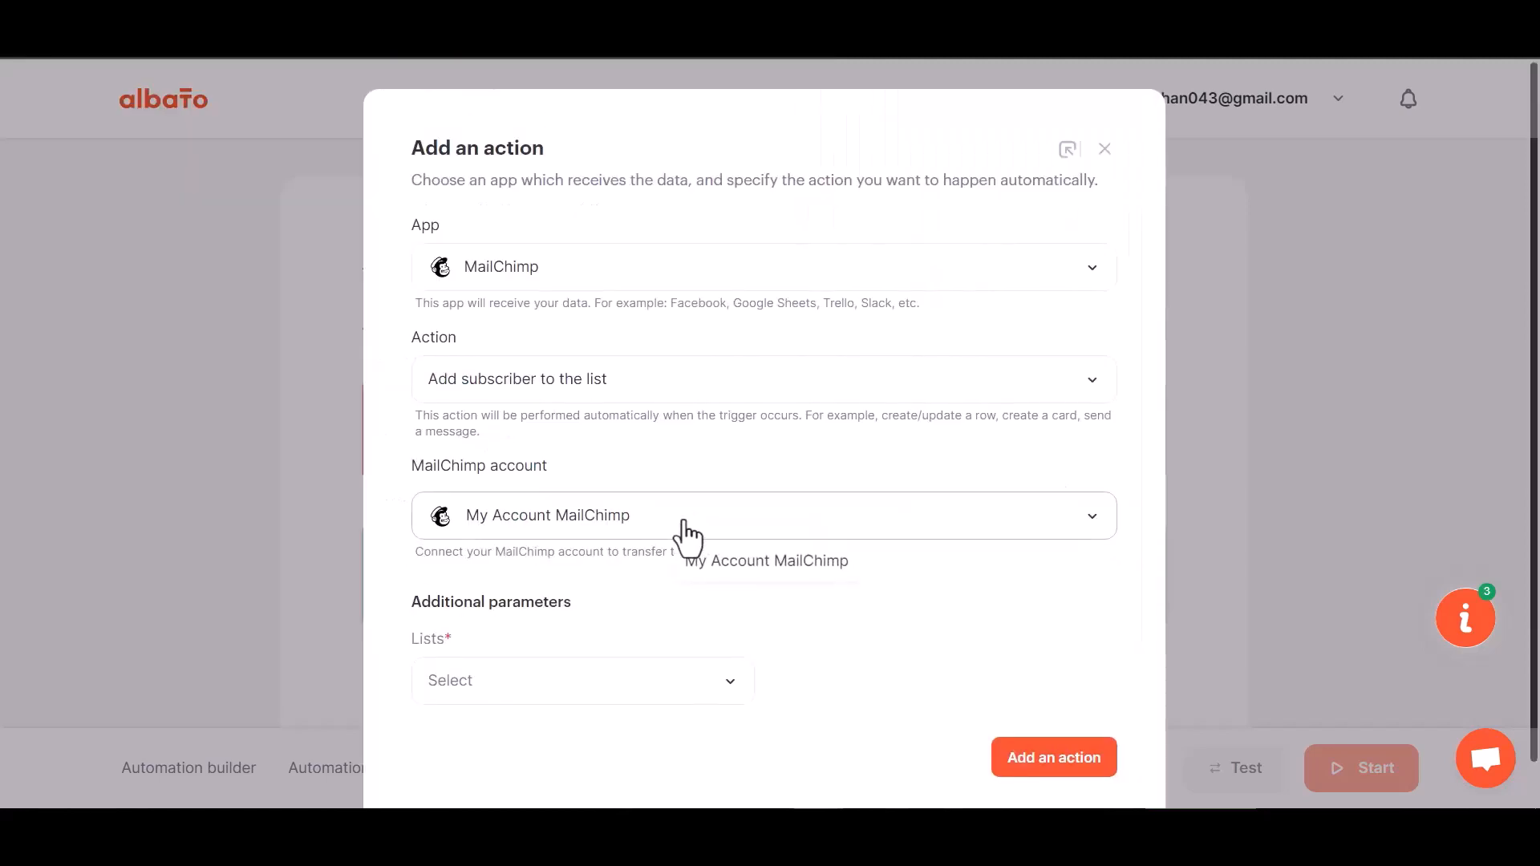
Select the account's subscriber list as the additional parameter and add the MailChimp action
scroll(683, 522, down, 1)
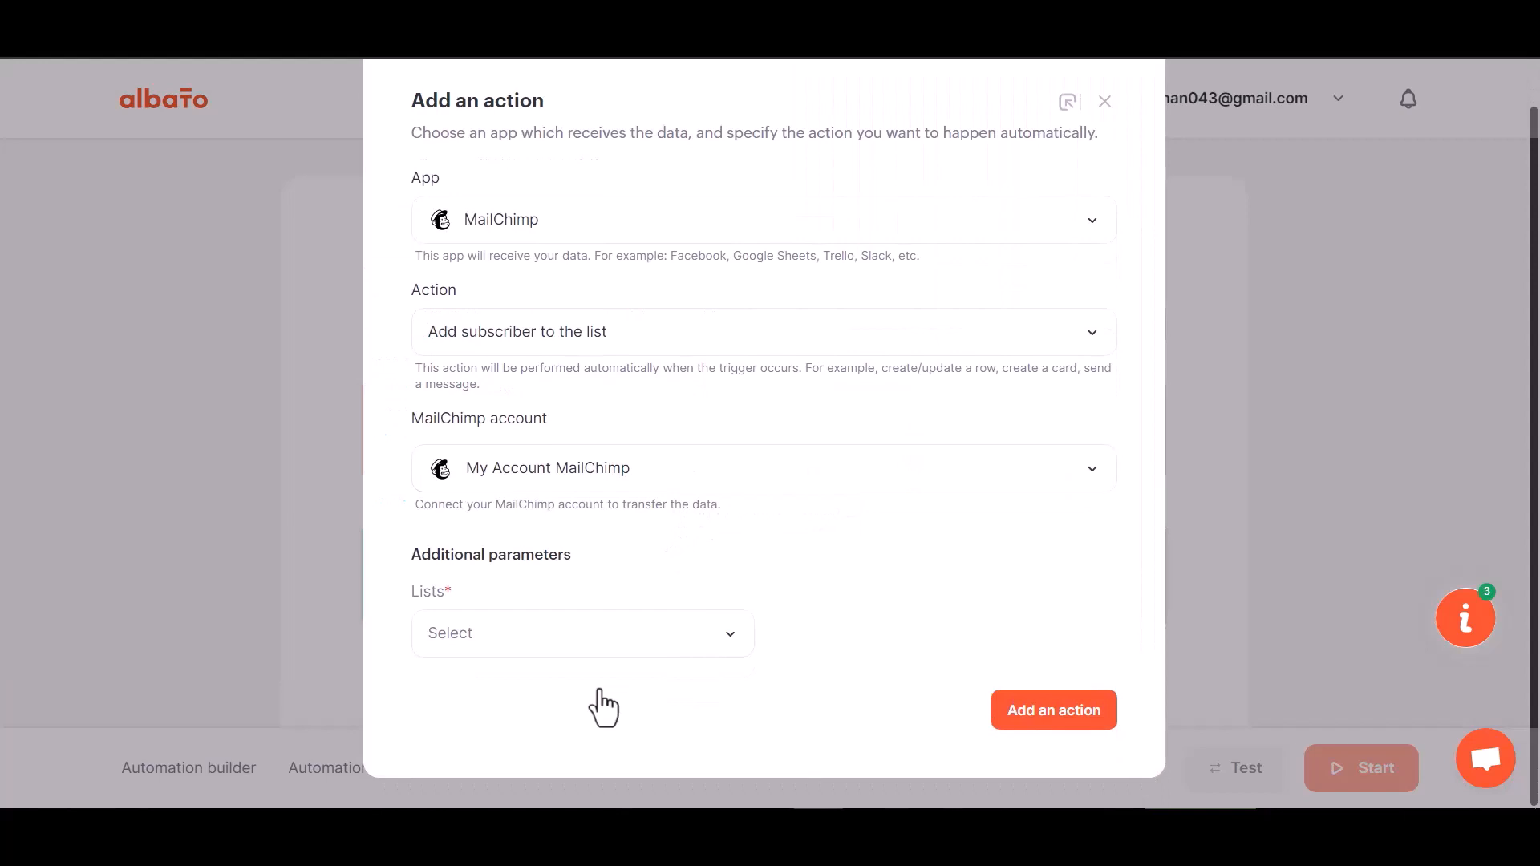
click(589, 646)
click(526, 733)
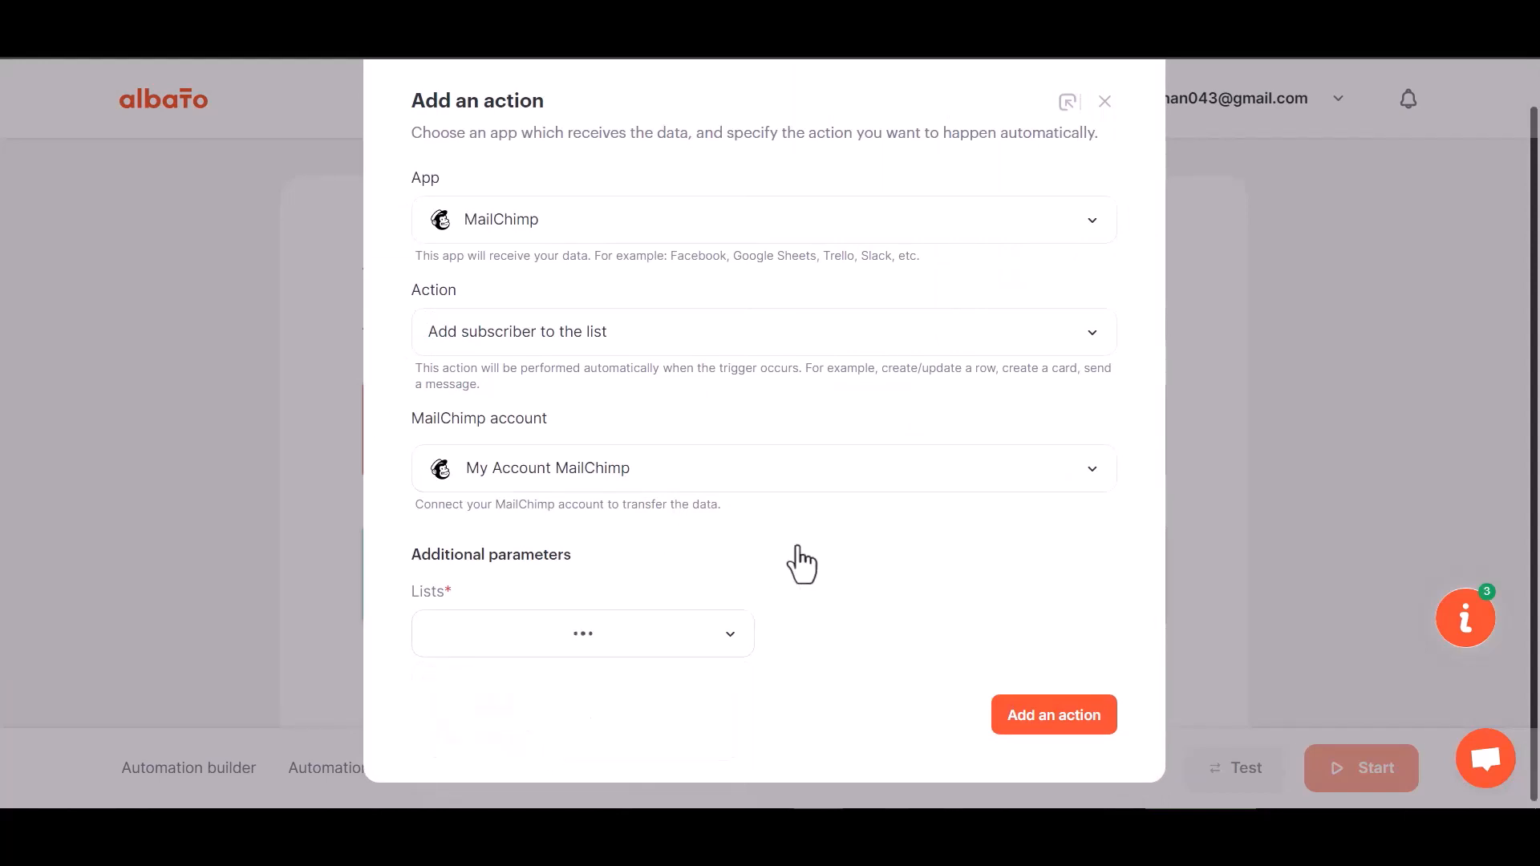
click(1060, 713)
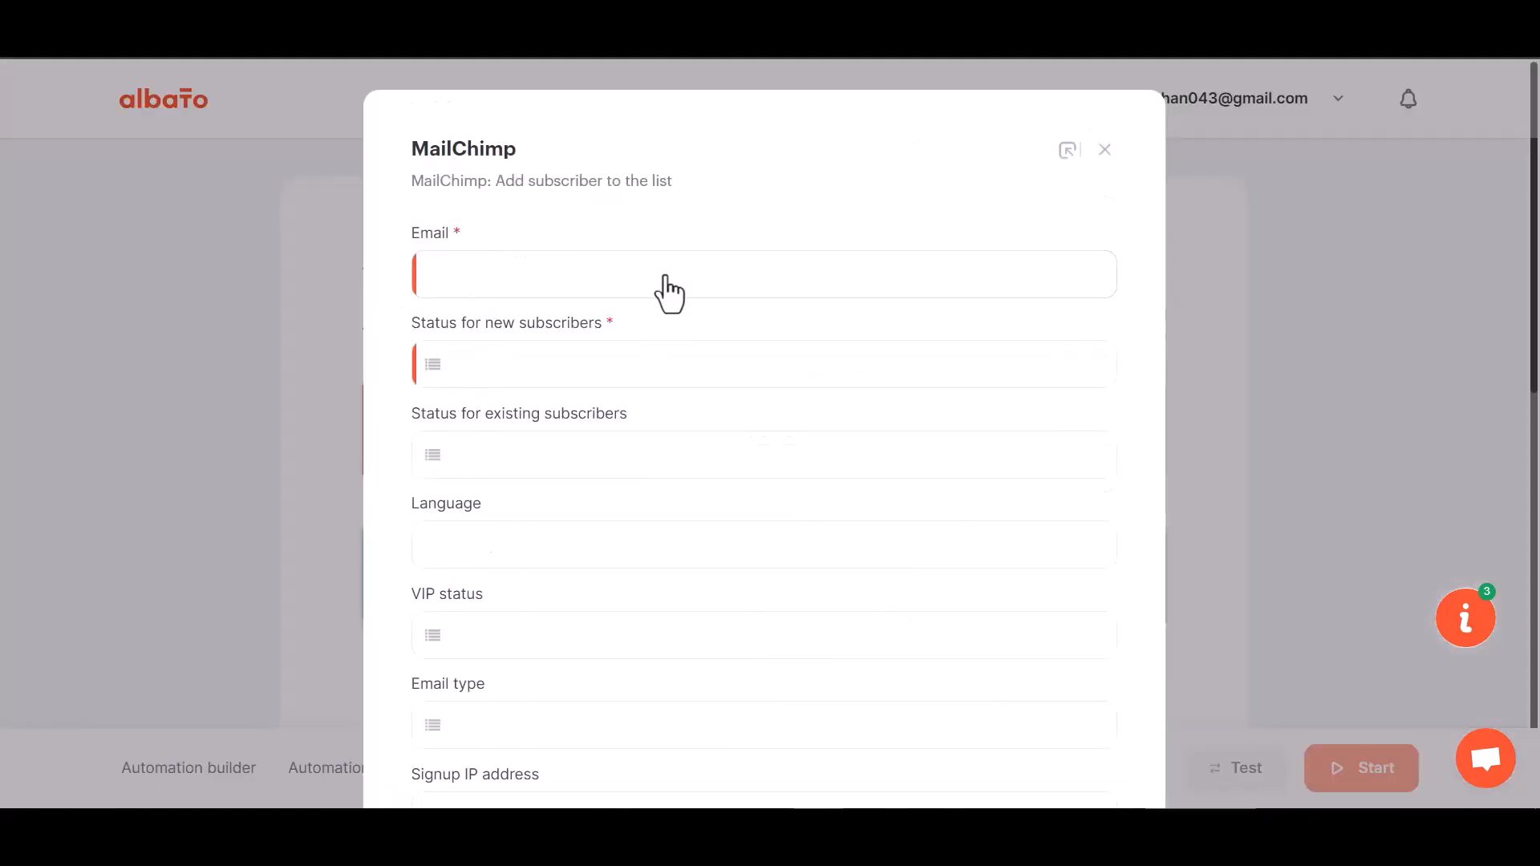
Map the subscriber Email to webhook field 23 and set the status for new subscribers to Subscribed
click(543, 285)
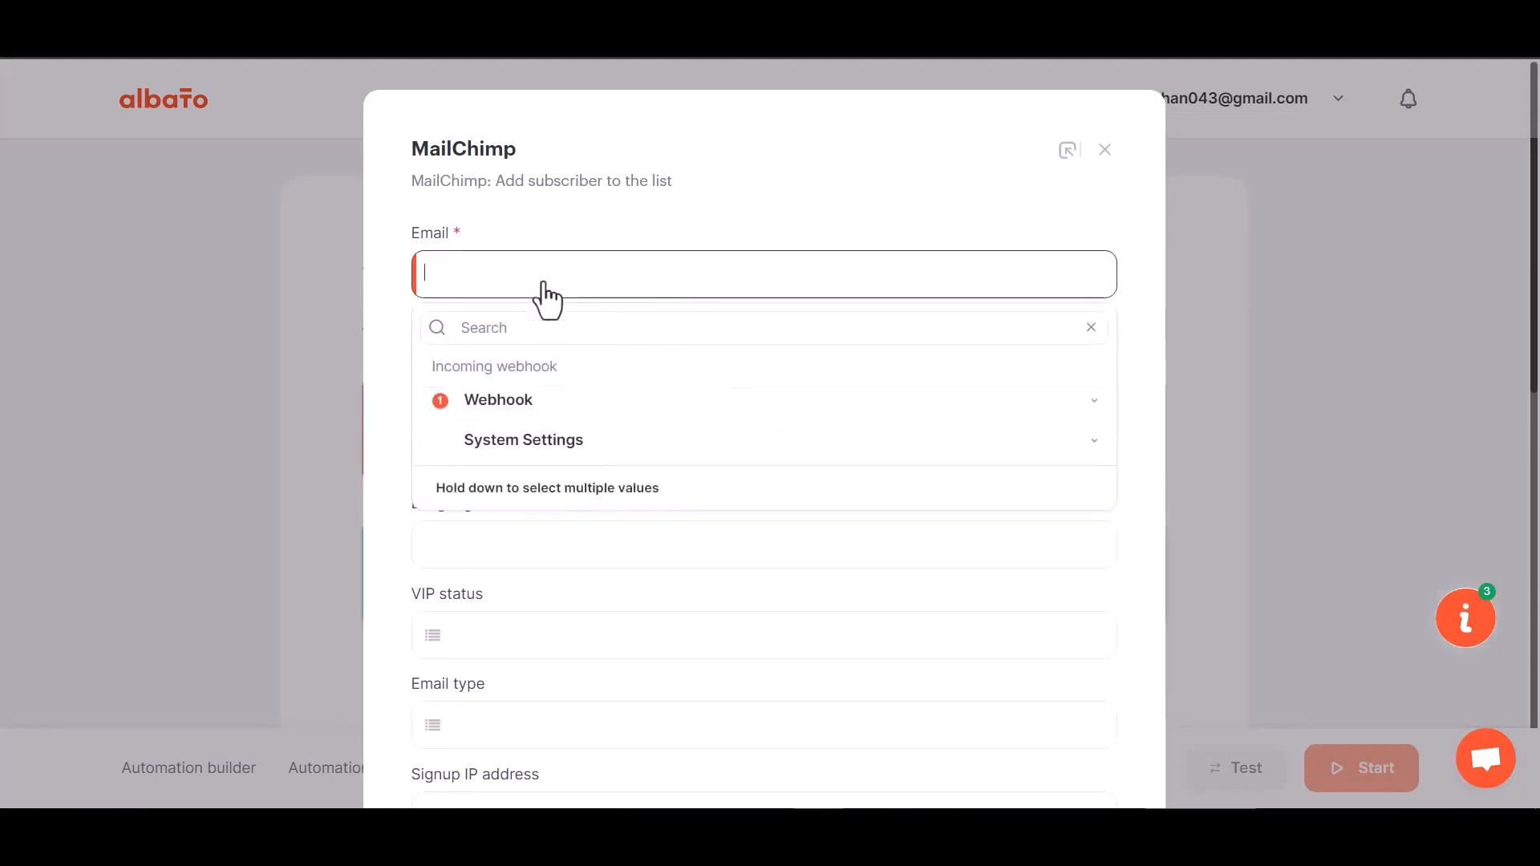
click(545, 415)
click(505, 590)
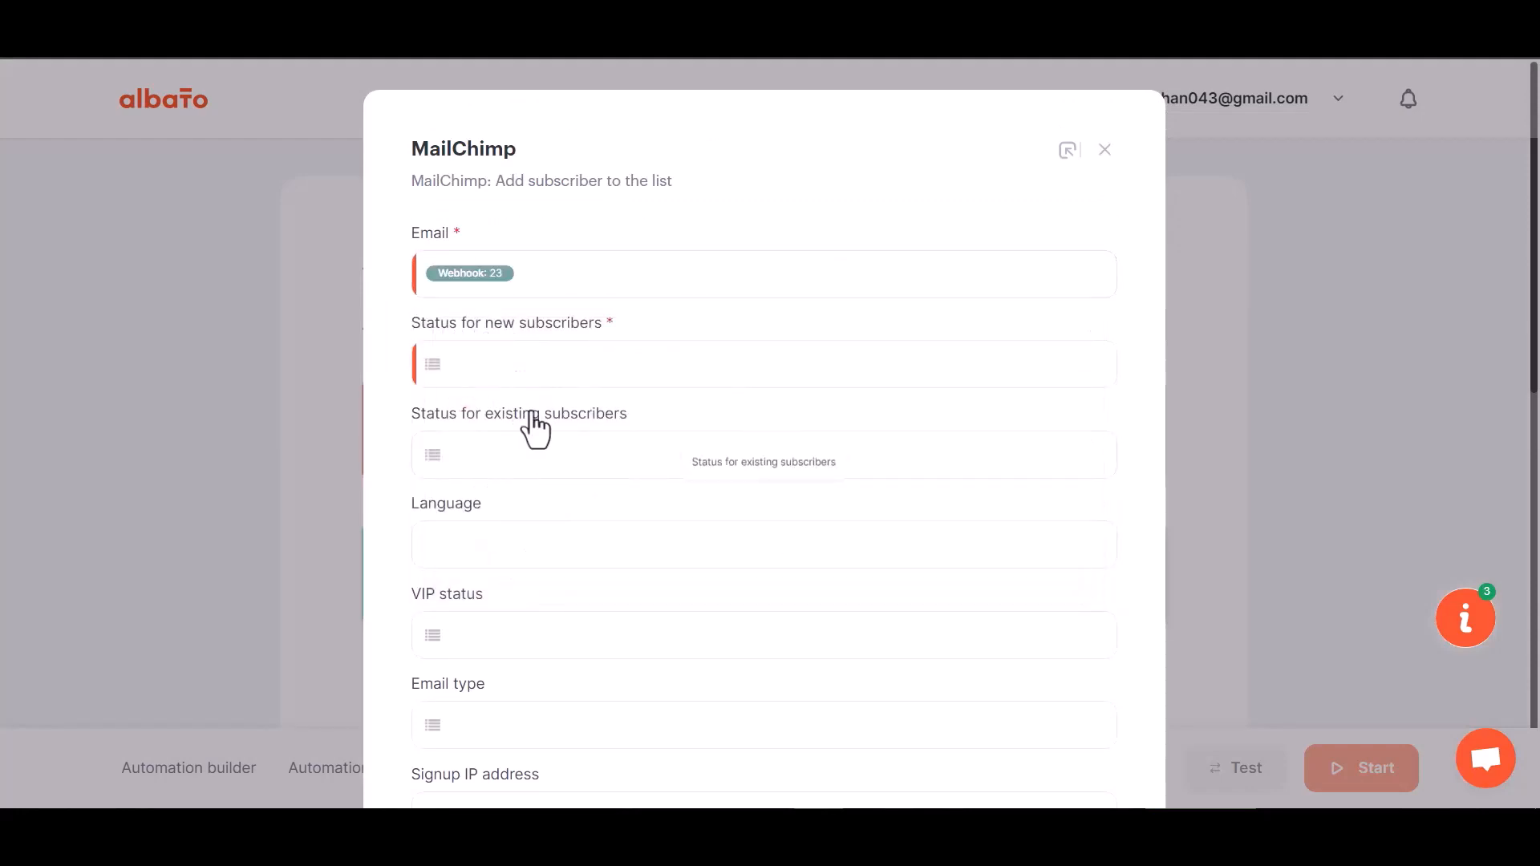
scroll(525, 507, down, 1)
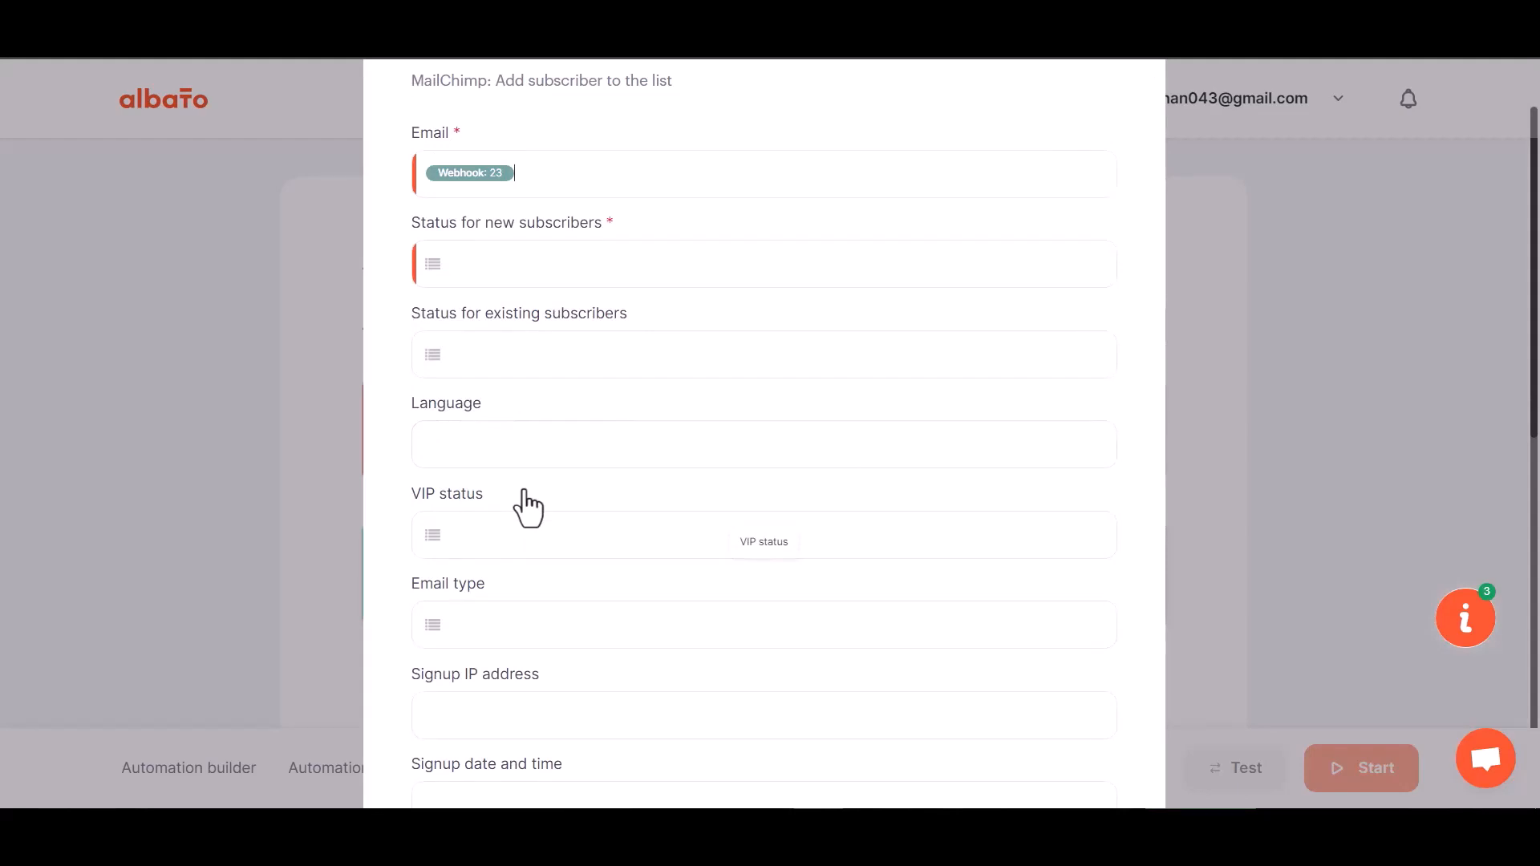
scroll(527, 507, down, 1)
click(533, 165)
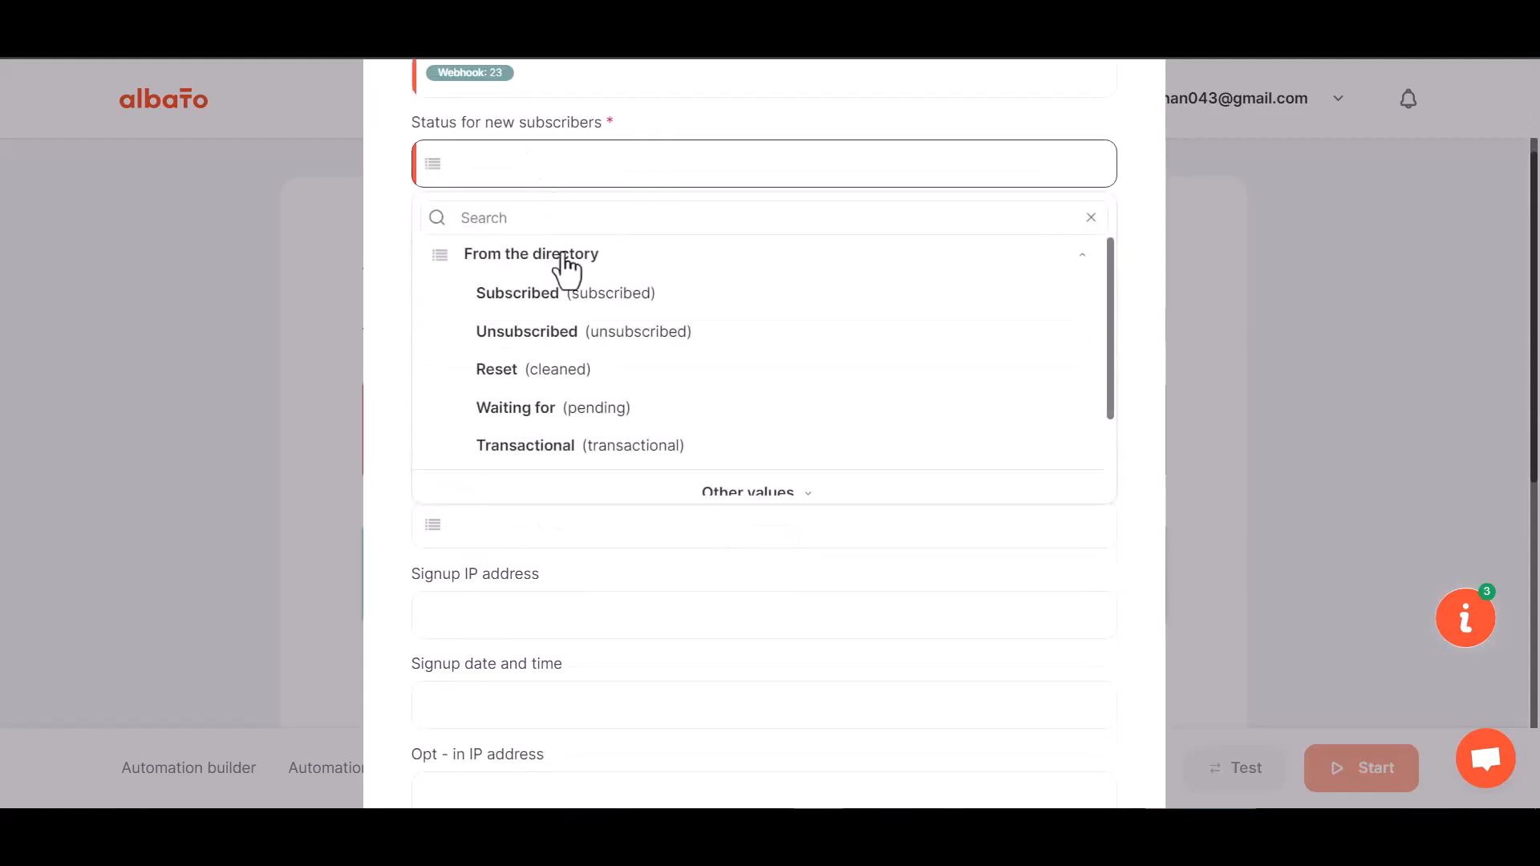
click(540, 306)
Map First Name to webhook field 29 and Last Name to webhook field 30
scroll(577, 481, down, 6)
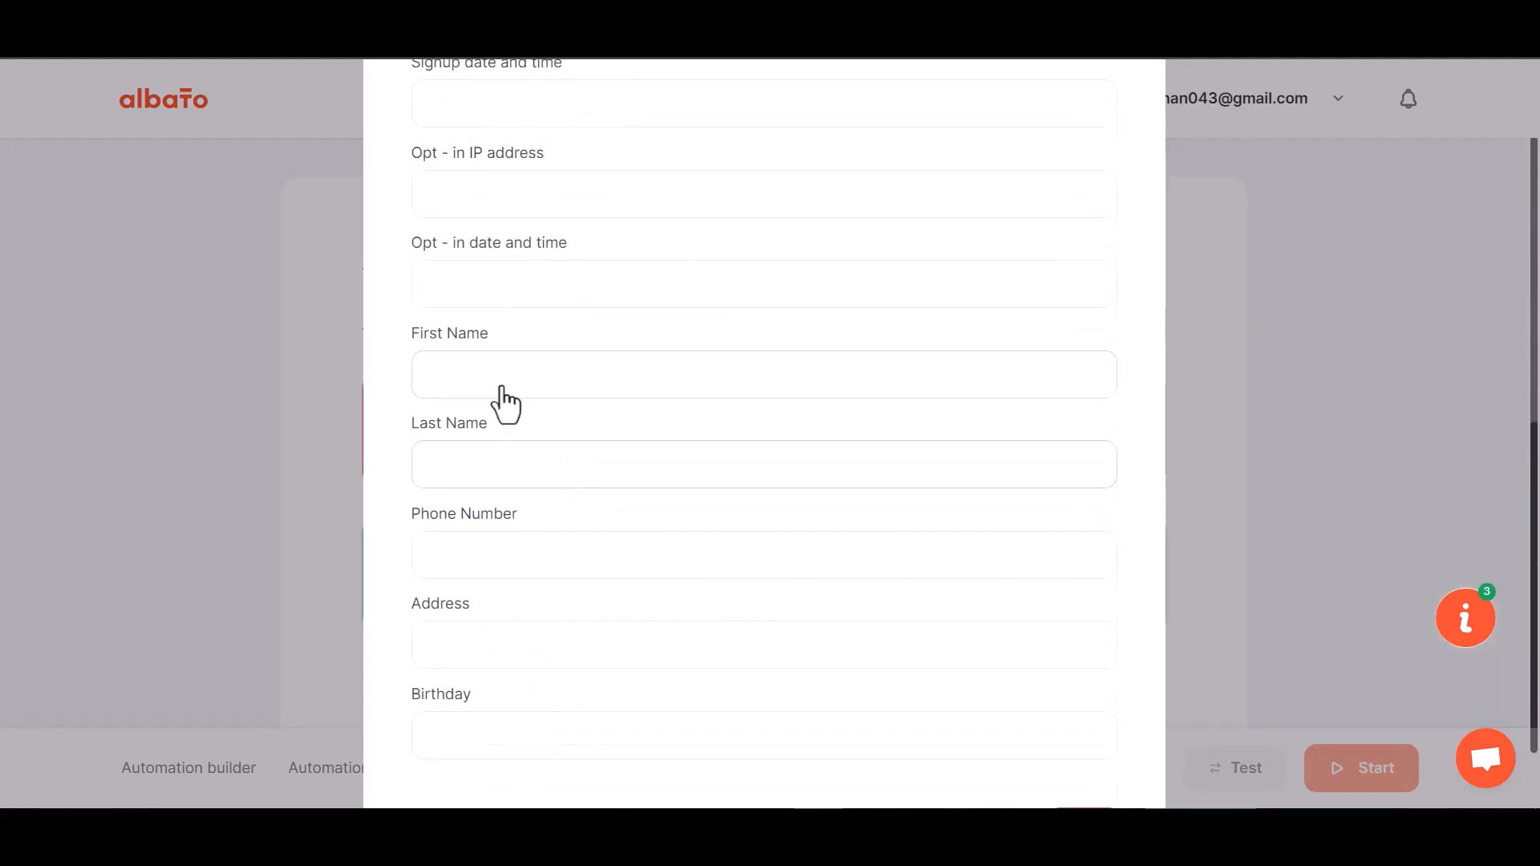
click(505, 374)
click(513, 499)
scroll(501, 689, down, 1)
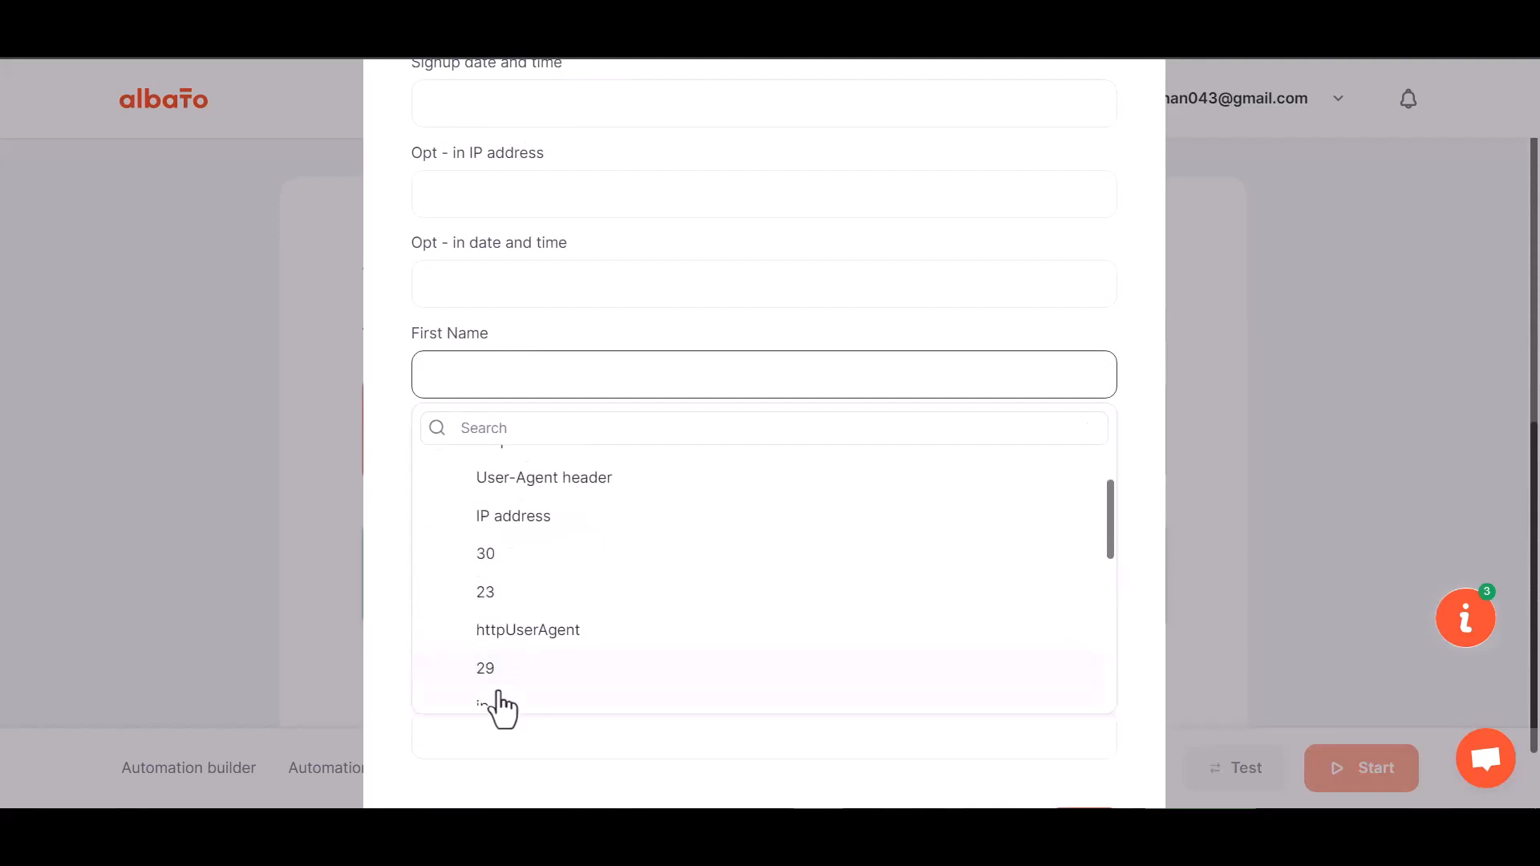
click(504, 671)
click(508, 473)
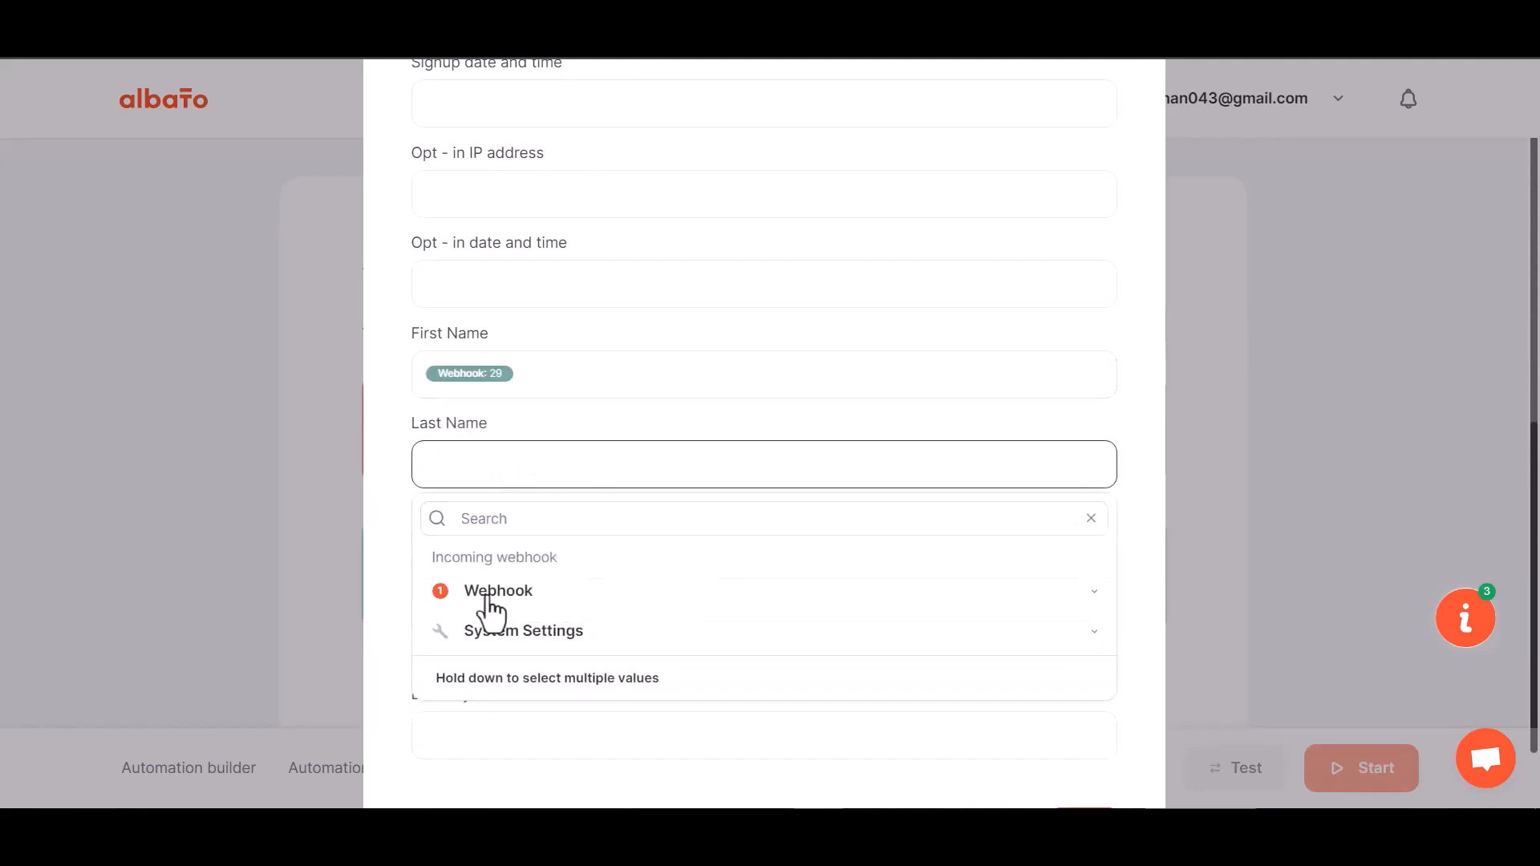
click(490, 598)
click(515, 750)
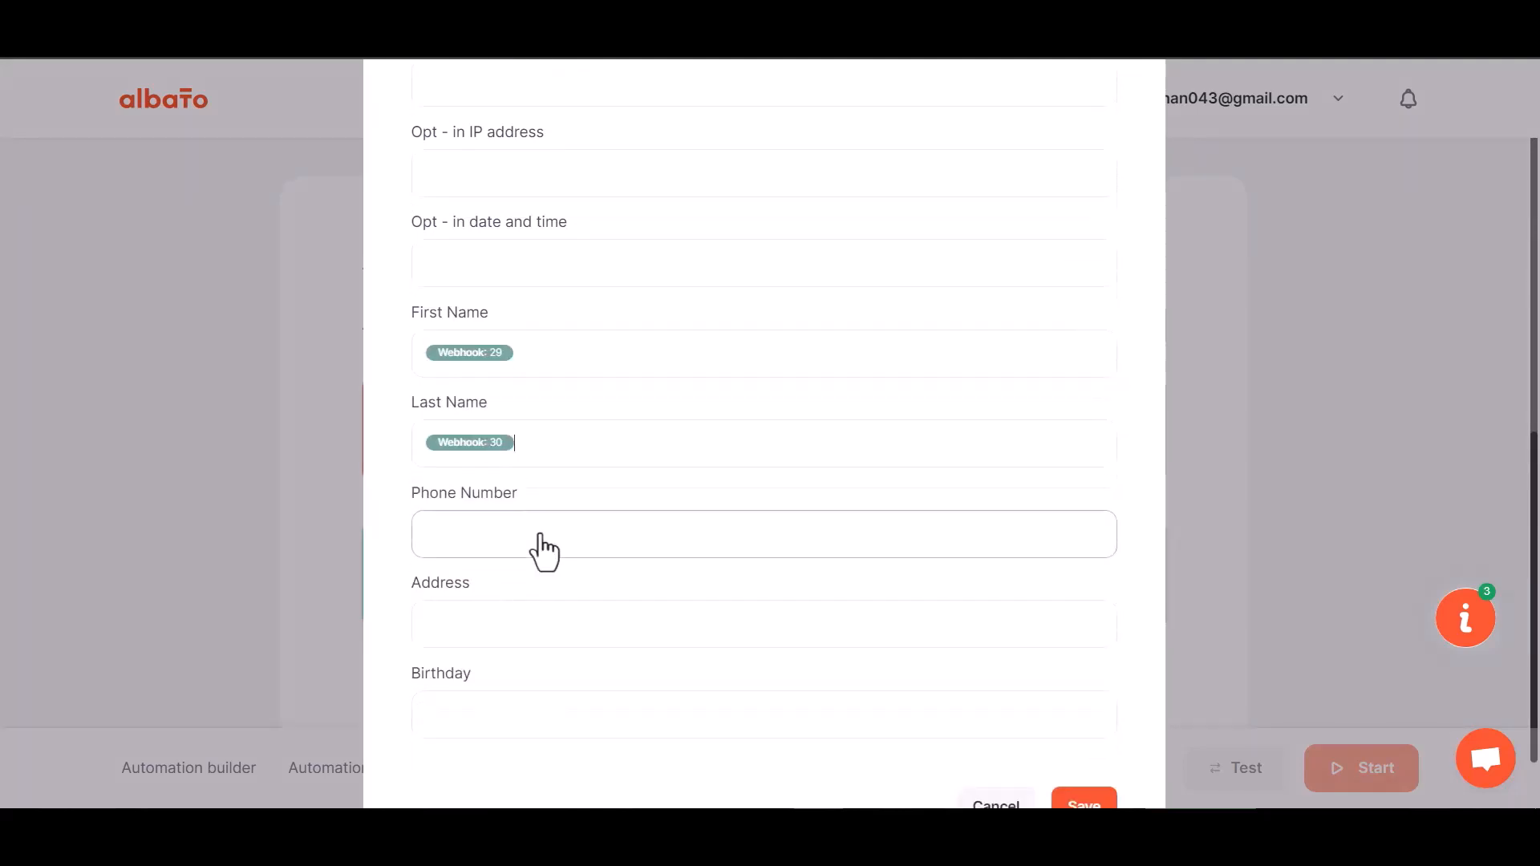
Map the subscriber's Phone Number to webhook field 31
scroll(537, 513, down, 1)
click(530, 468)
click(506, 590)
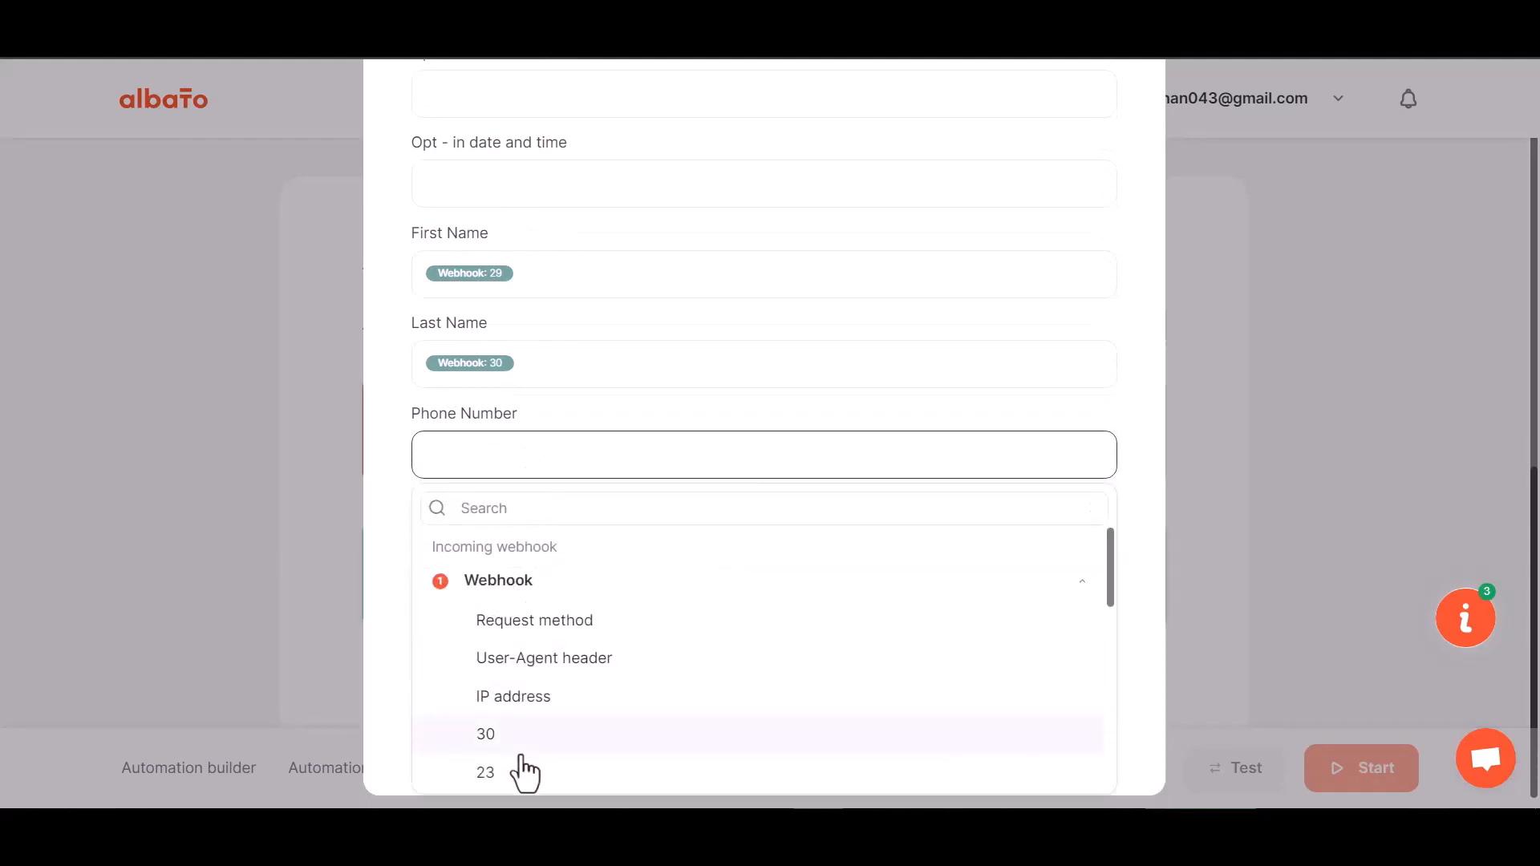
scroll(525, 773, down, 3)
click(504, 624)
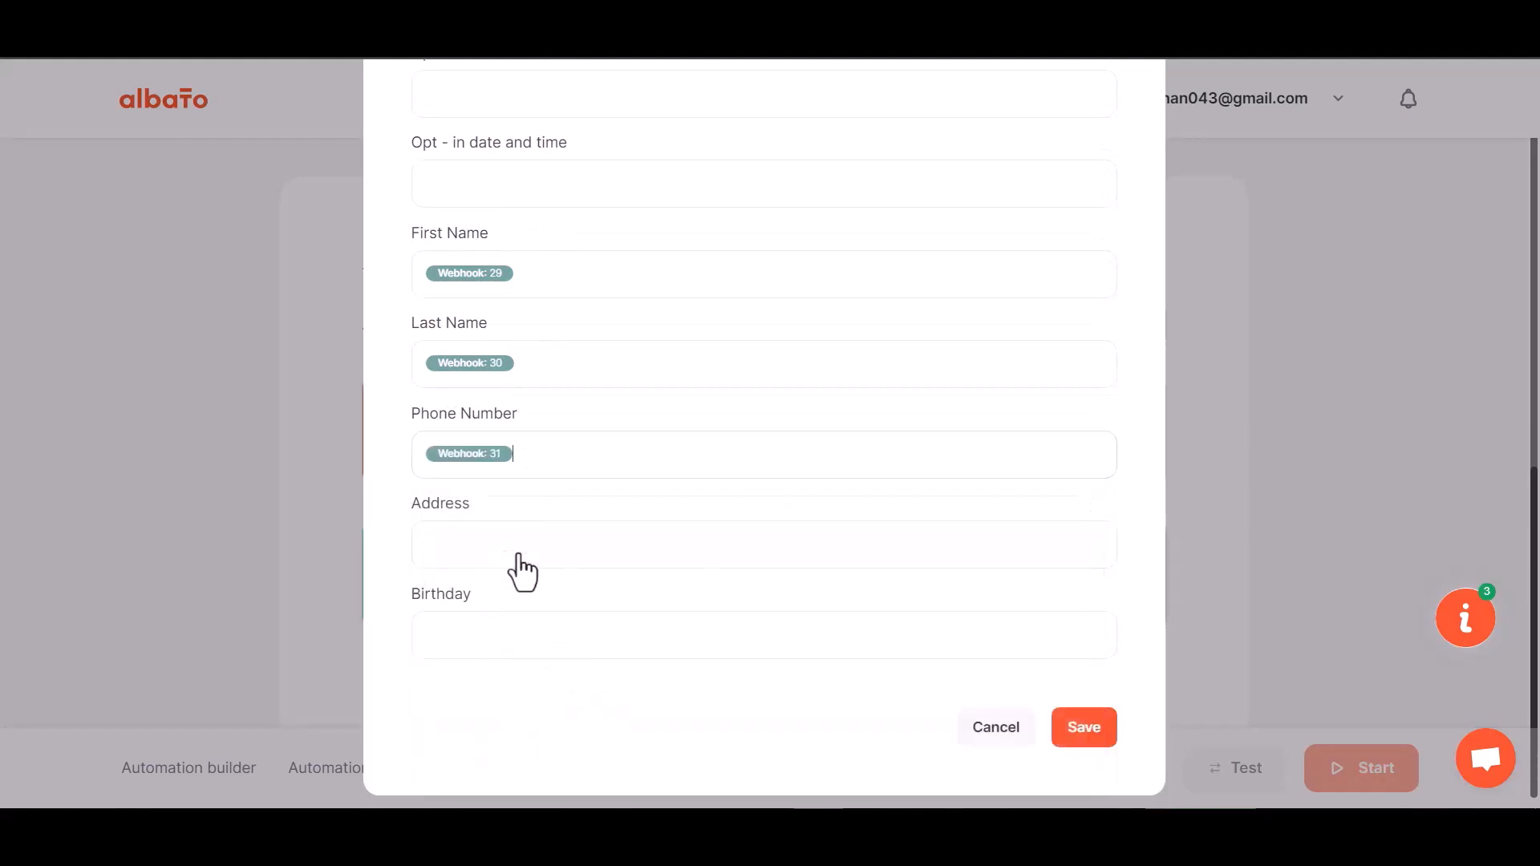
Save the MailChimp field mapping and start the automation
scroll(639, 419, down, 1)
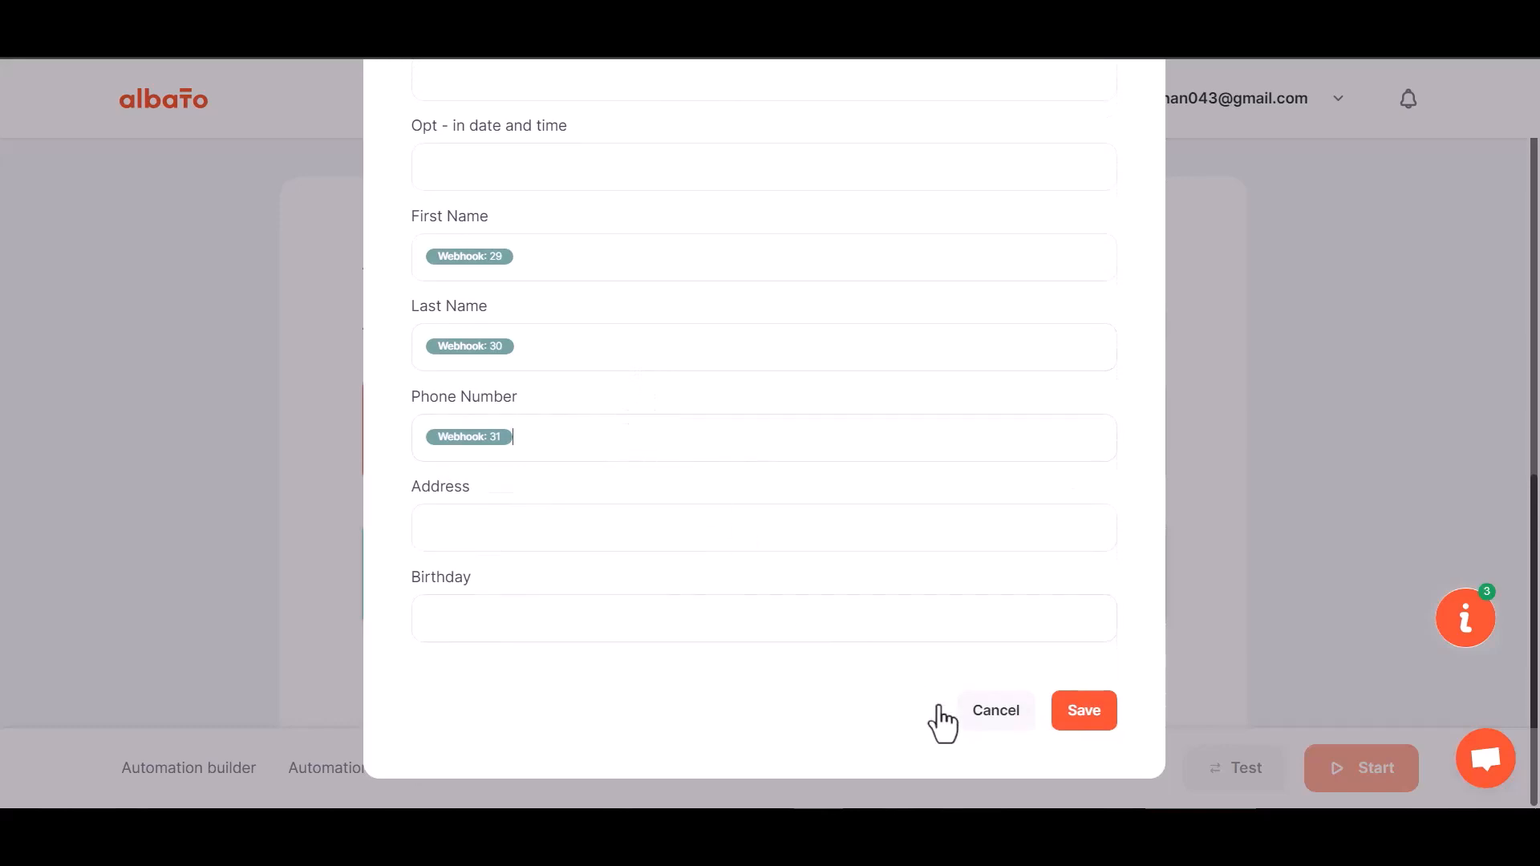
click(1075, 730)
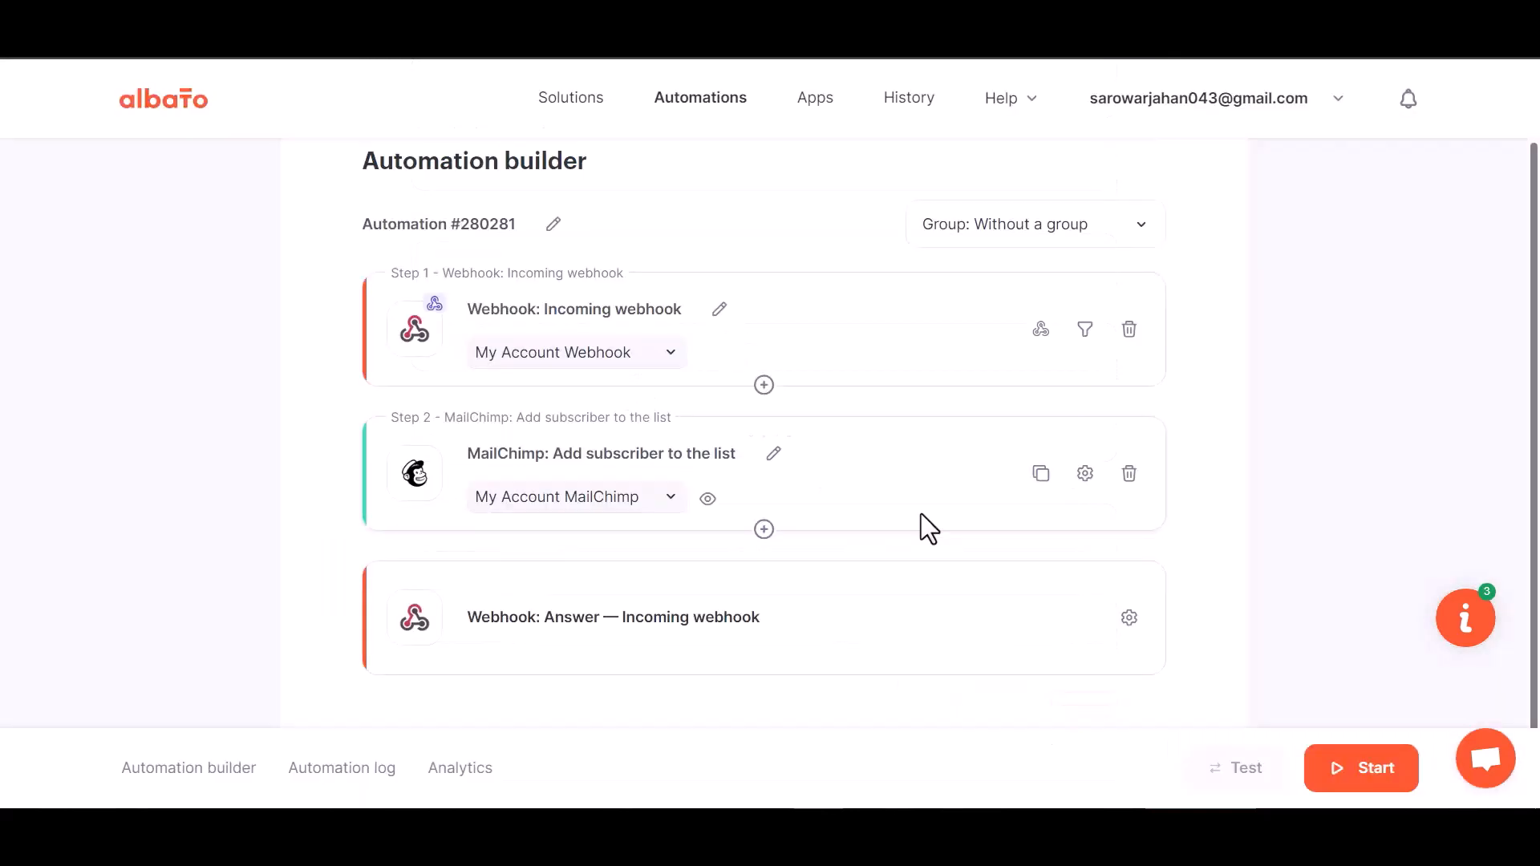
click(1361, 785)
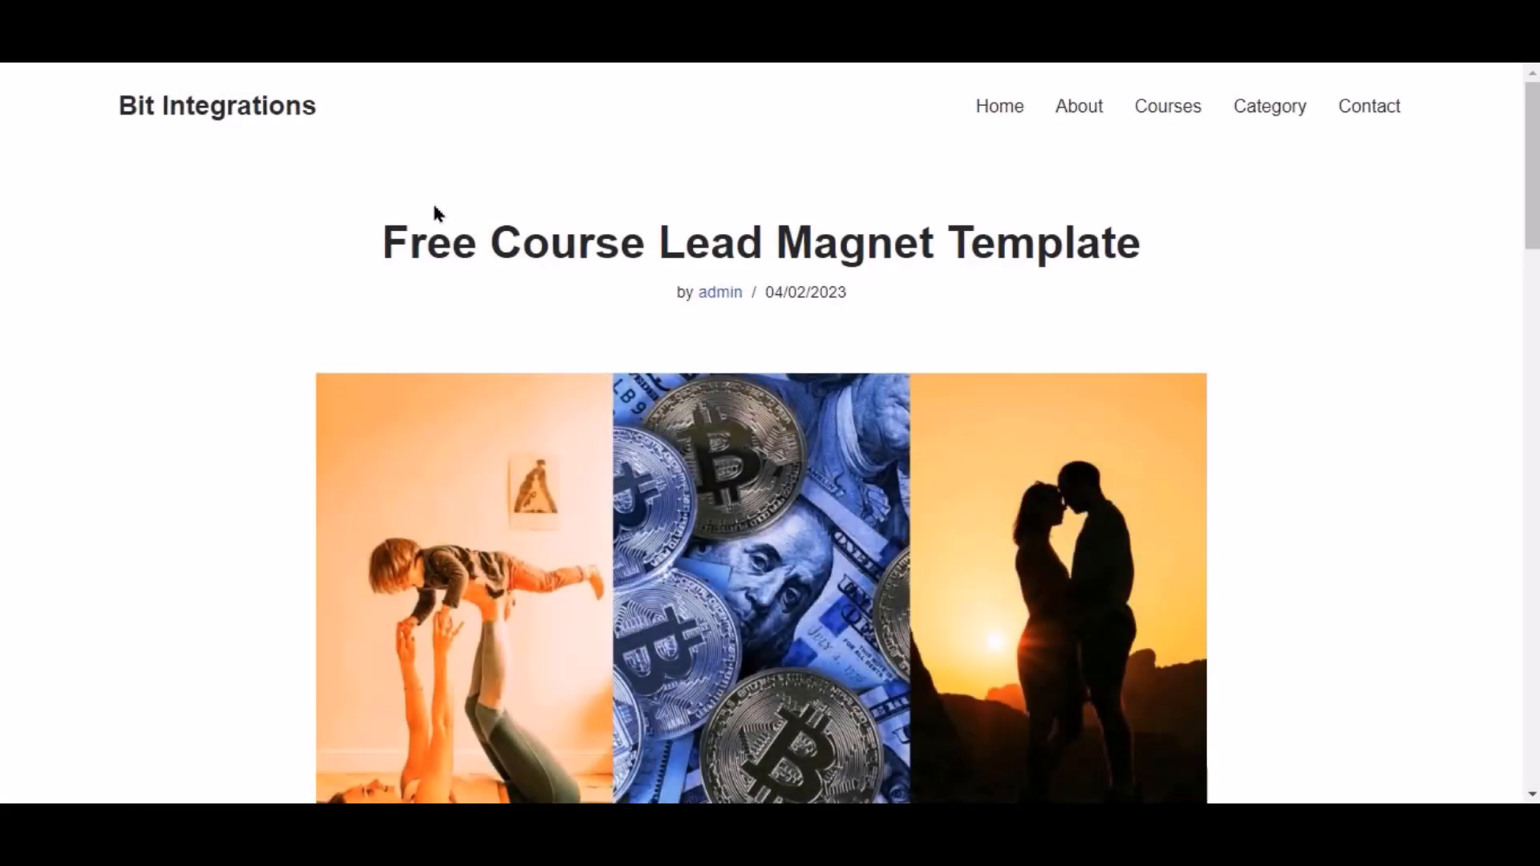
Switch to the Free Course Lead Magnet Template page and sign up for its Free Instant Access plan
scroll(582, 361, down, 8)
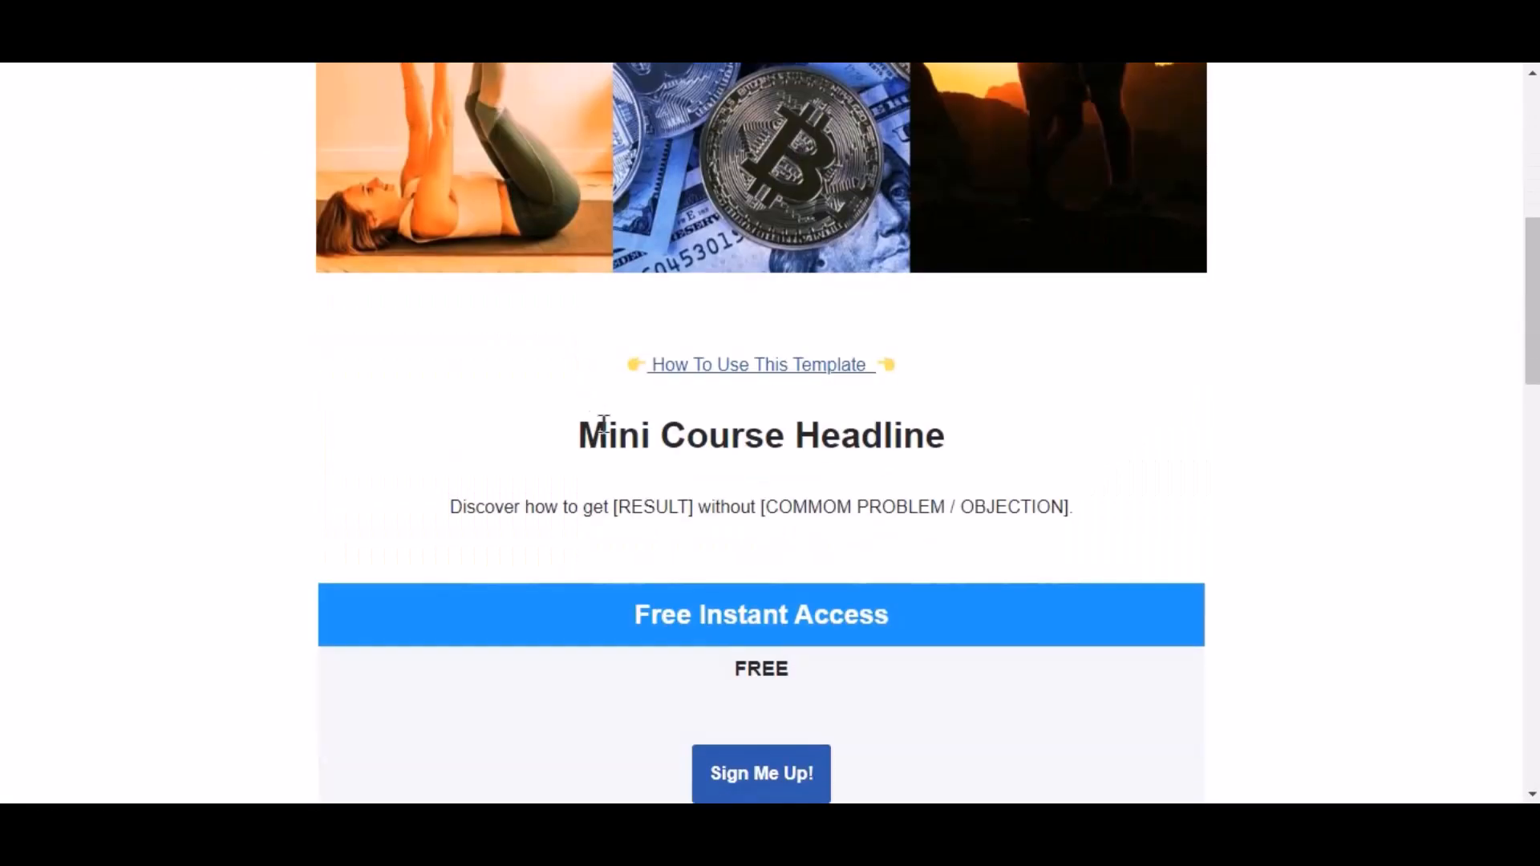
scroll(603, 422, down, 4)
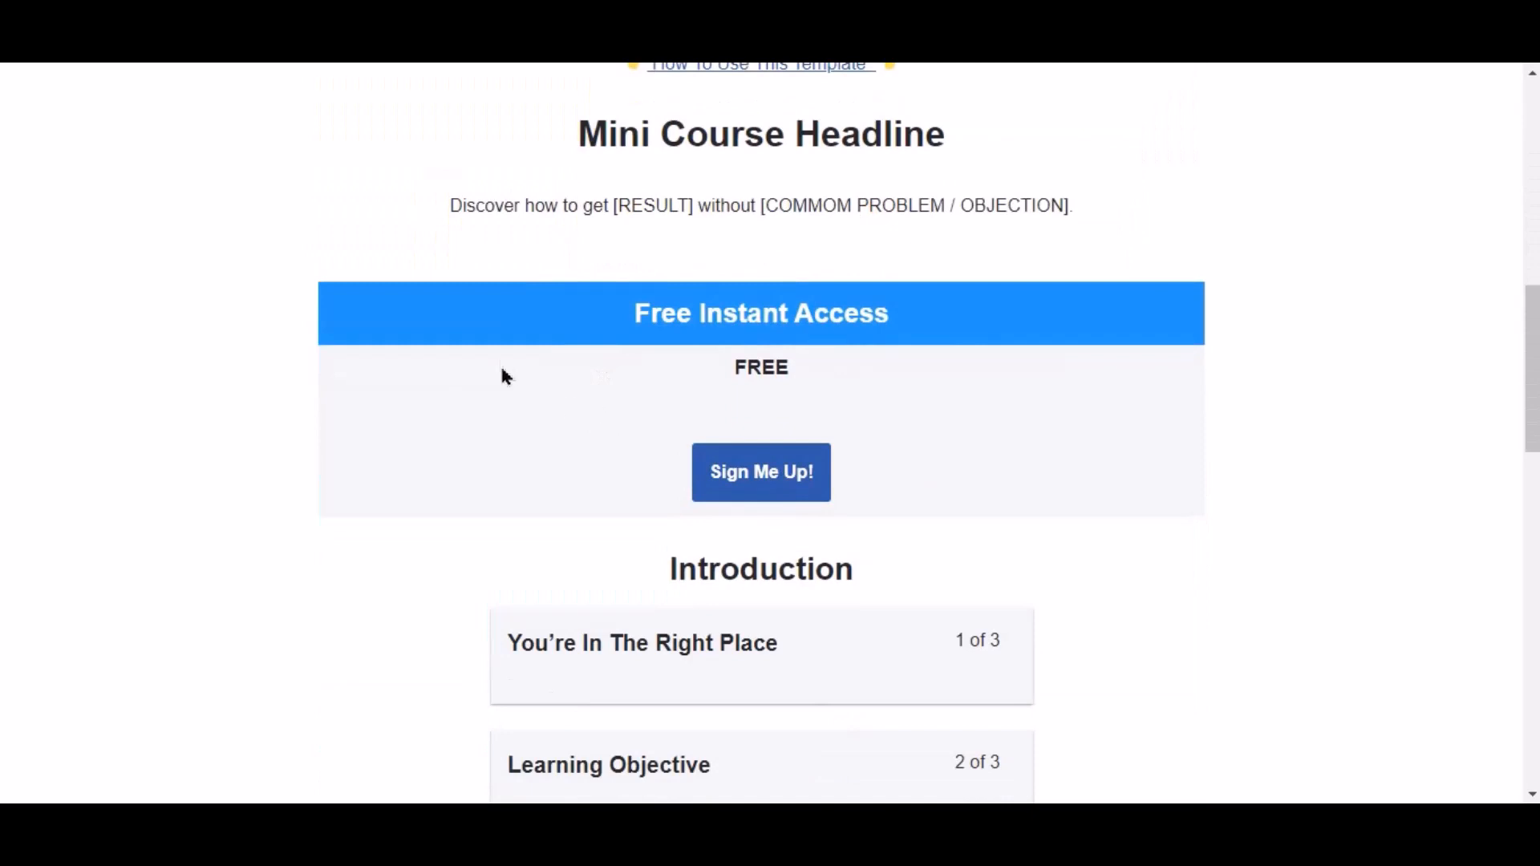
click(792, 480)
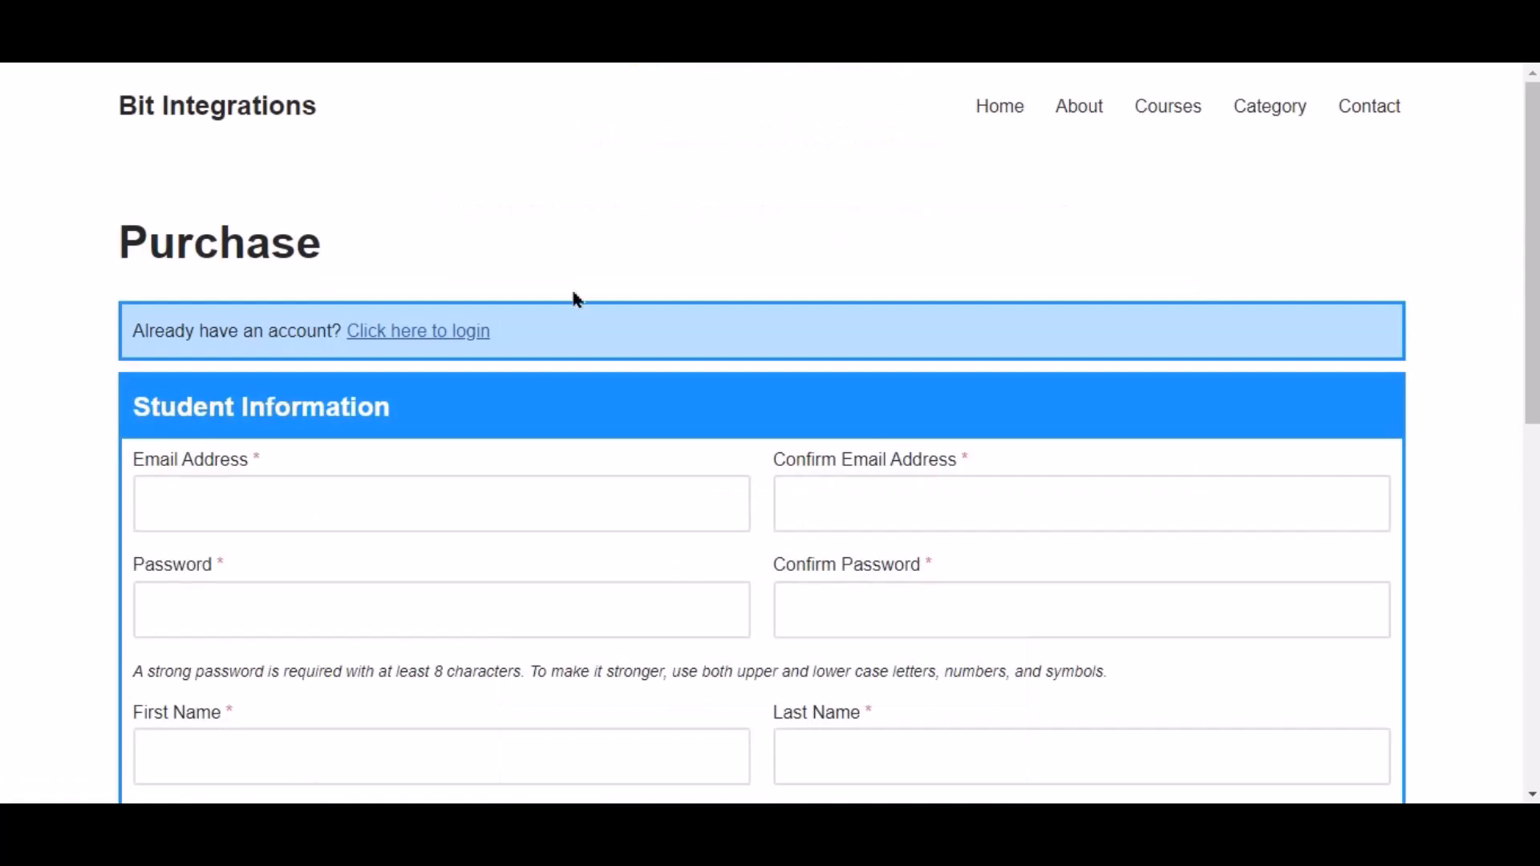
Log in to the existing student account on the purchase page with its e-mail address and password
click(409, 332)
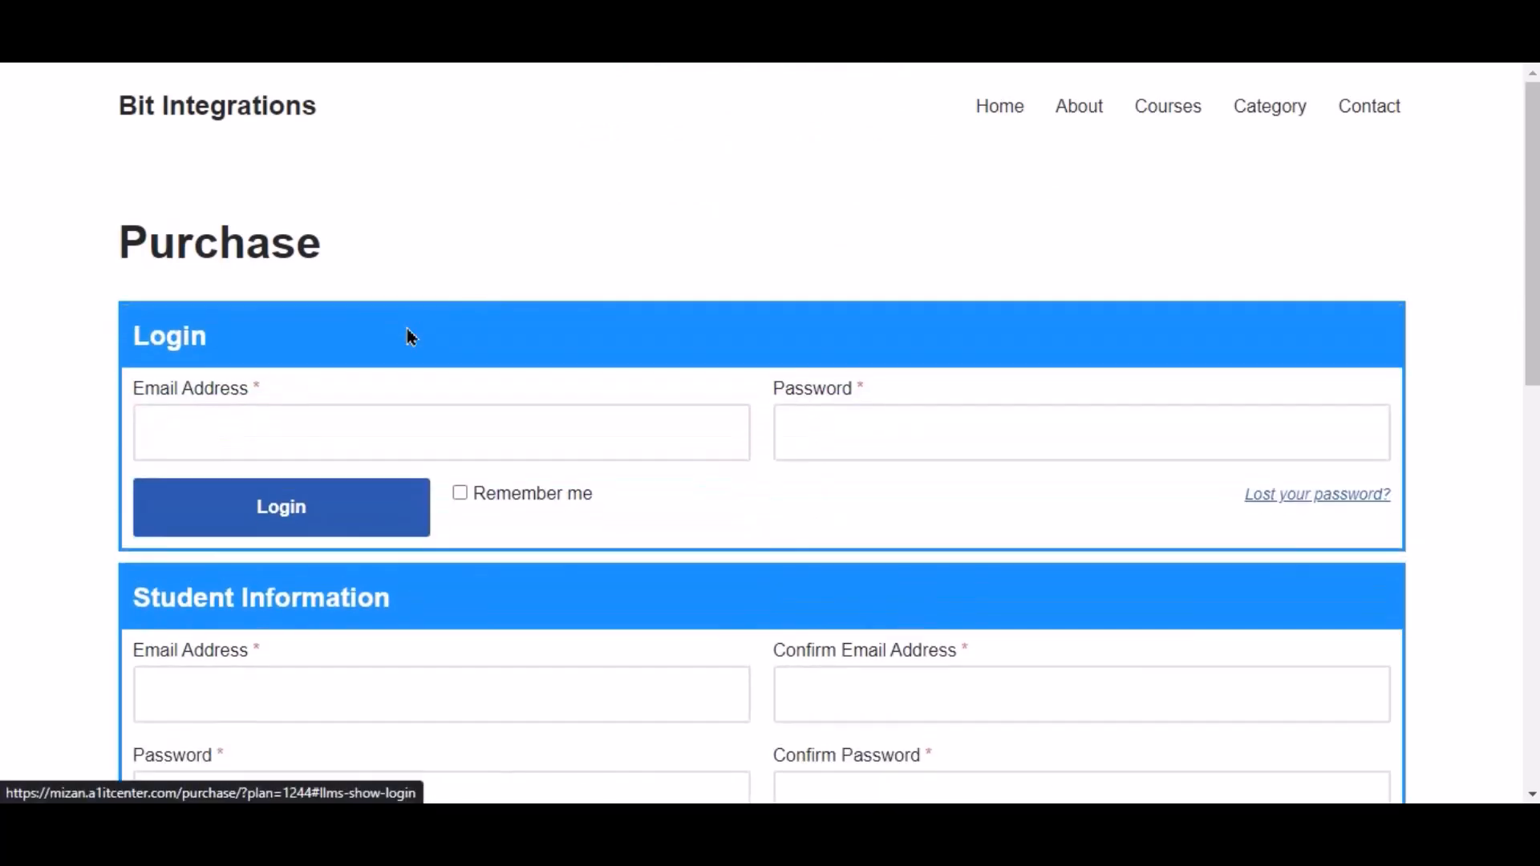
click(478, 420)
key(ctrl+v)
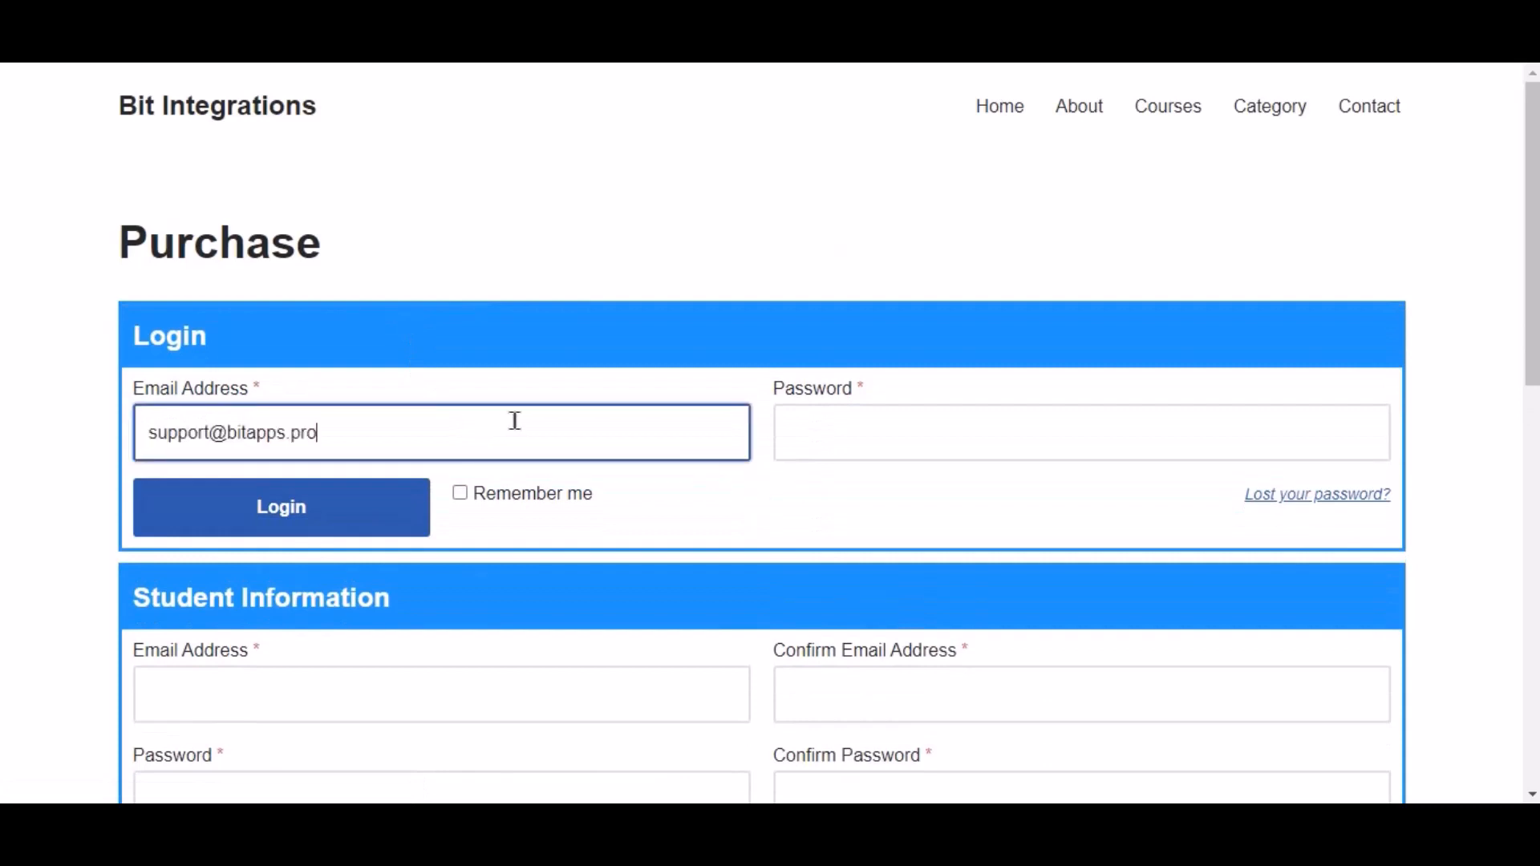
click(863, 447)
key(ctrl+v)
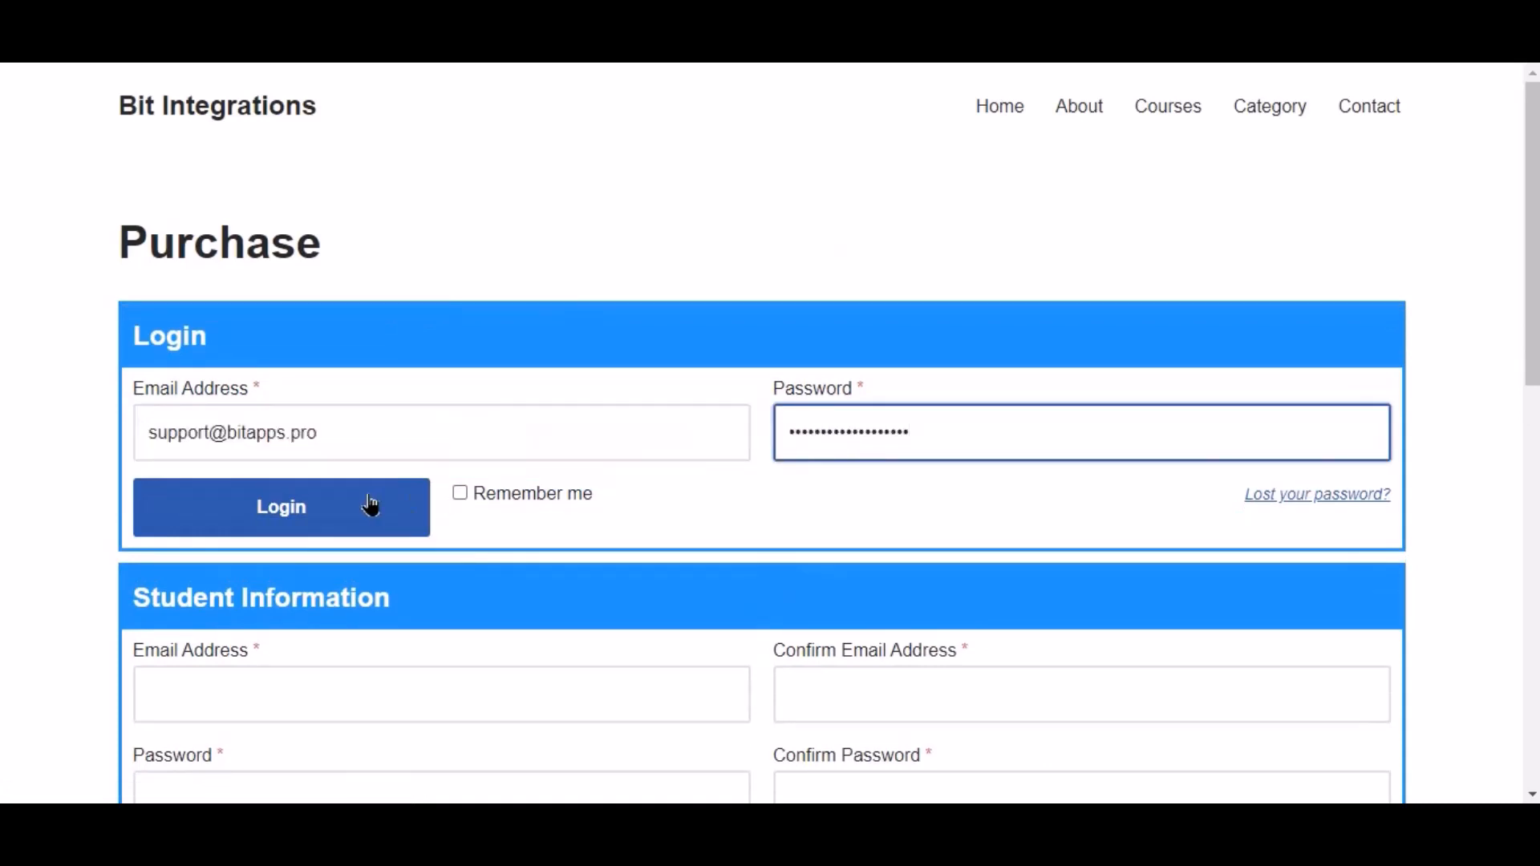
click(346, 514)
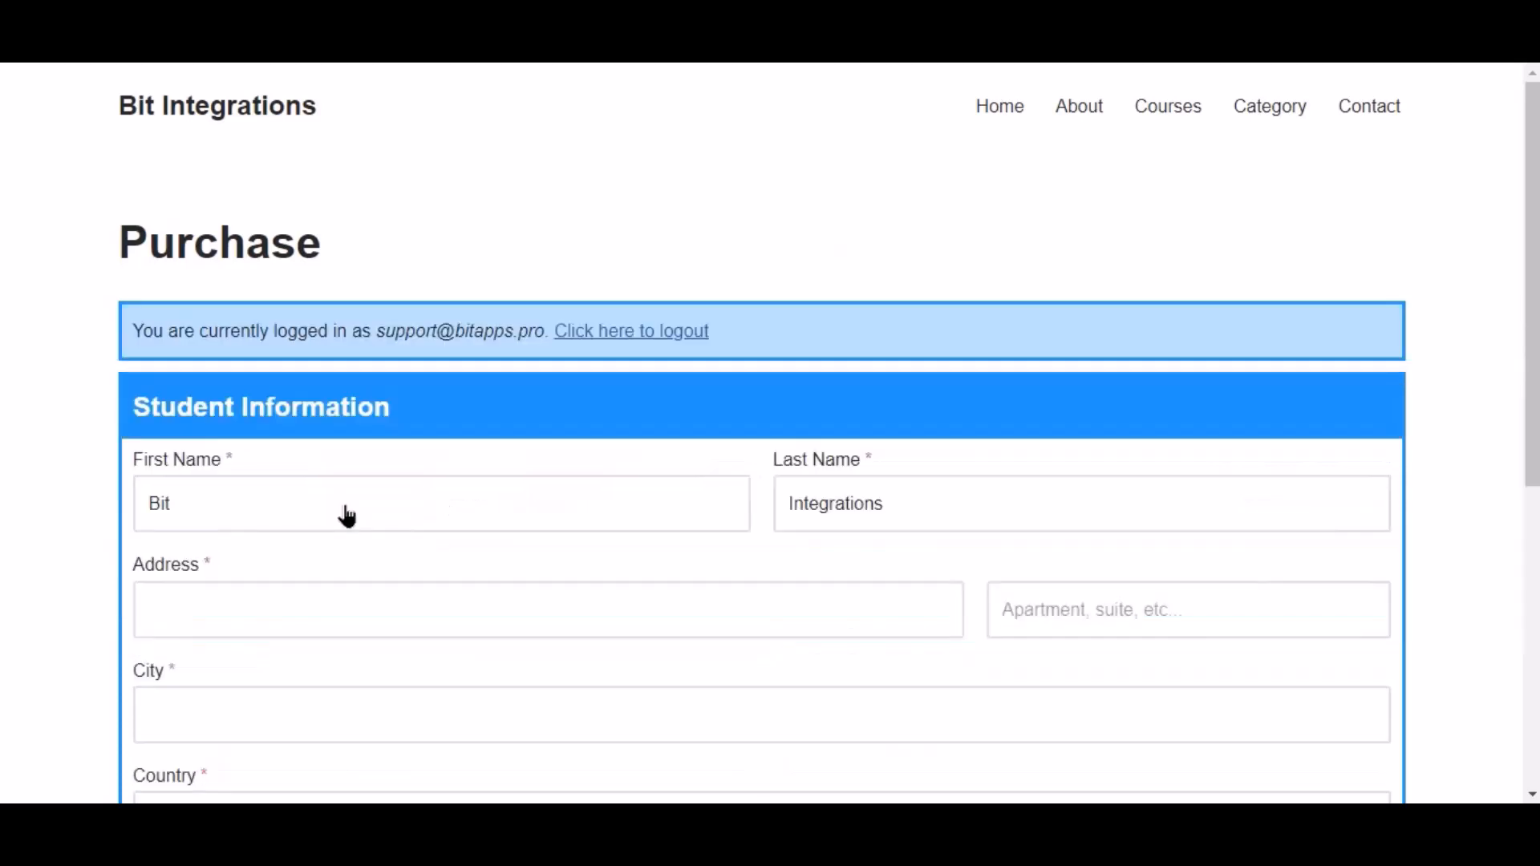
Fill in the student's street address and city in the Student Information form
click(492, 598)
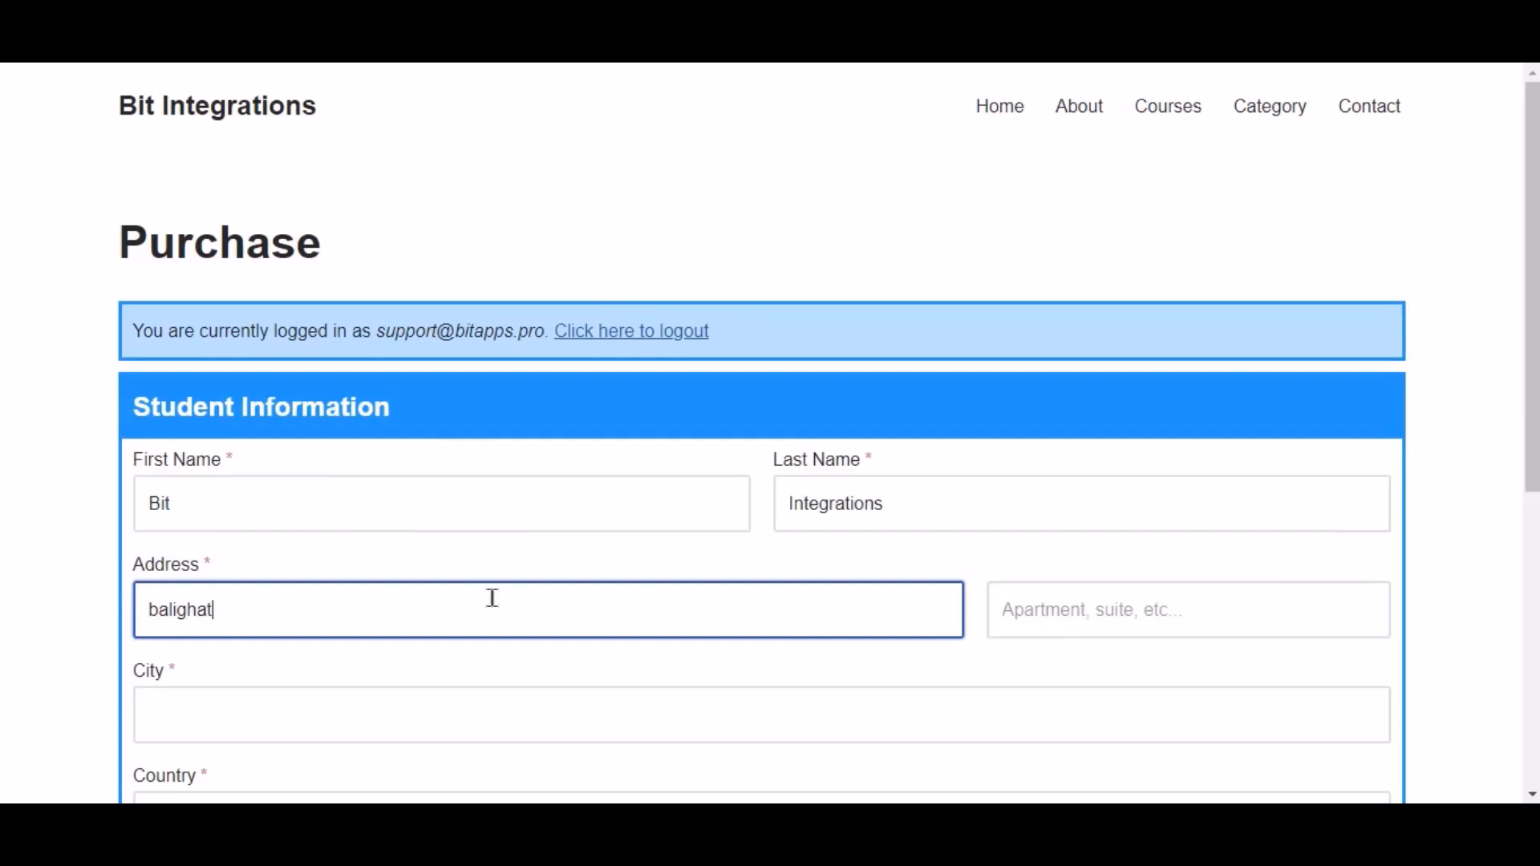
scroll(492, 598, down, 4)
click(366, 428)
text(rajshahi)
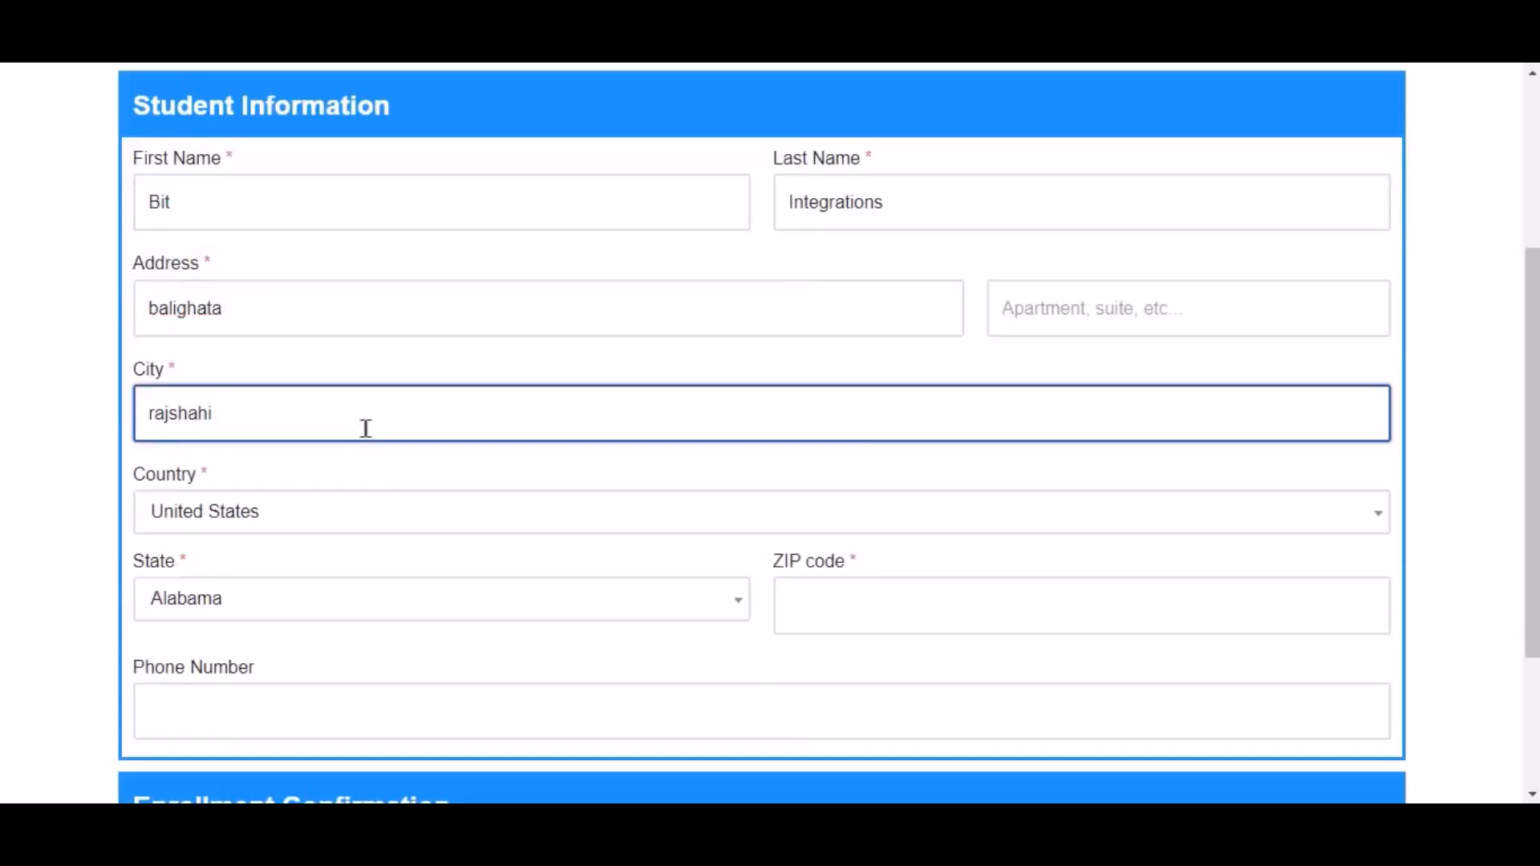
Set the student's country to Bangladesh and the state or region to Rajshahi District
click(289, 510)
text(ban)
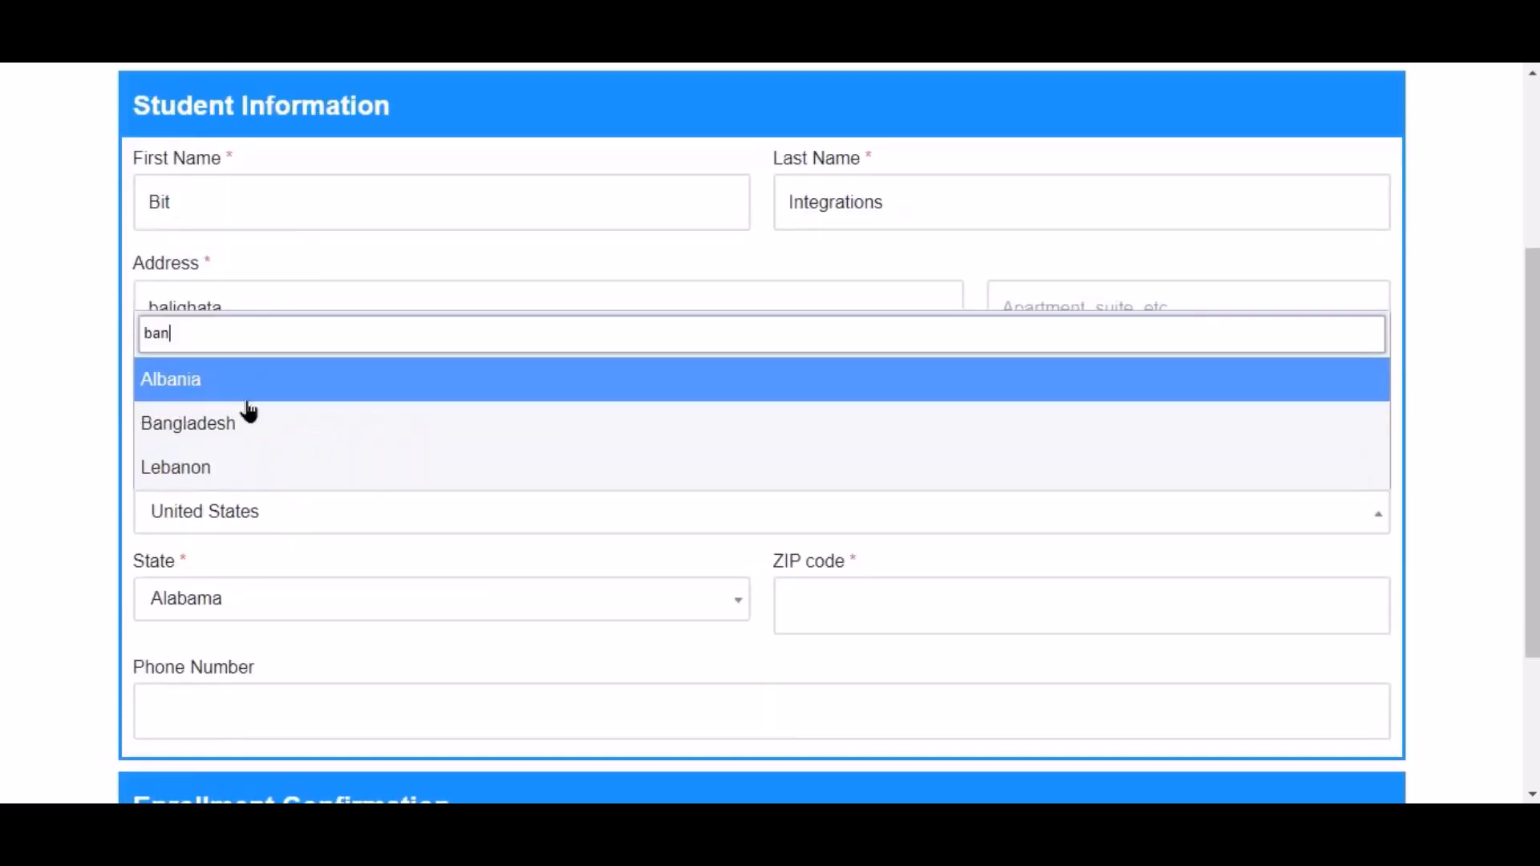
click(249, 413)
click(467, 612)
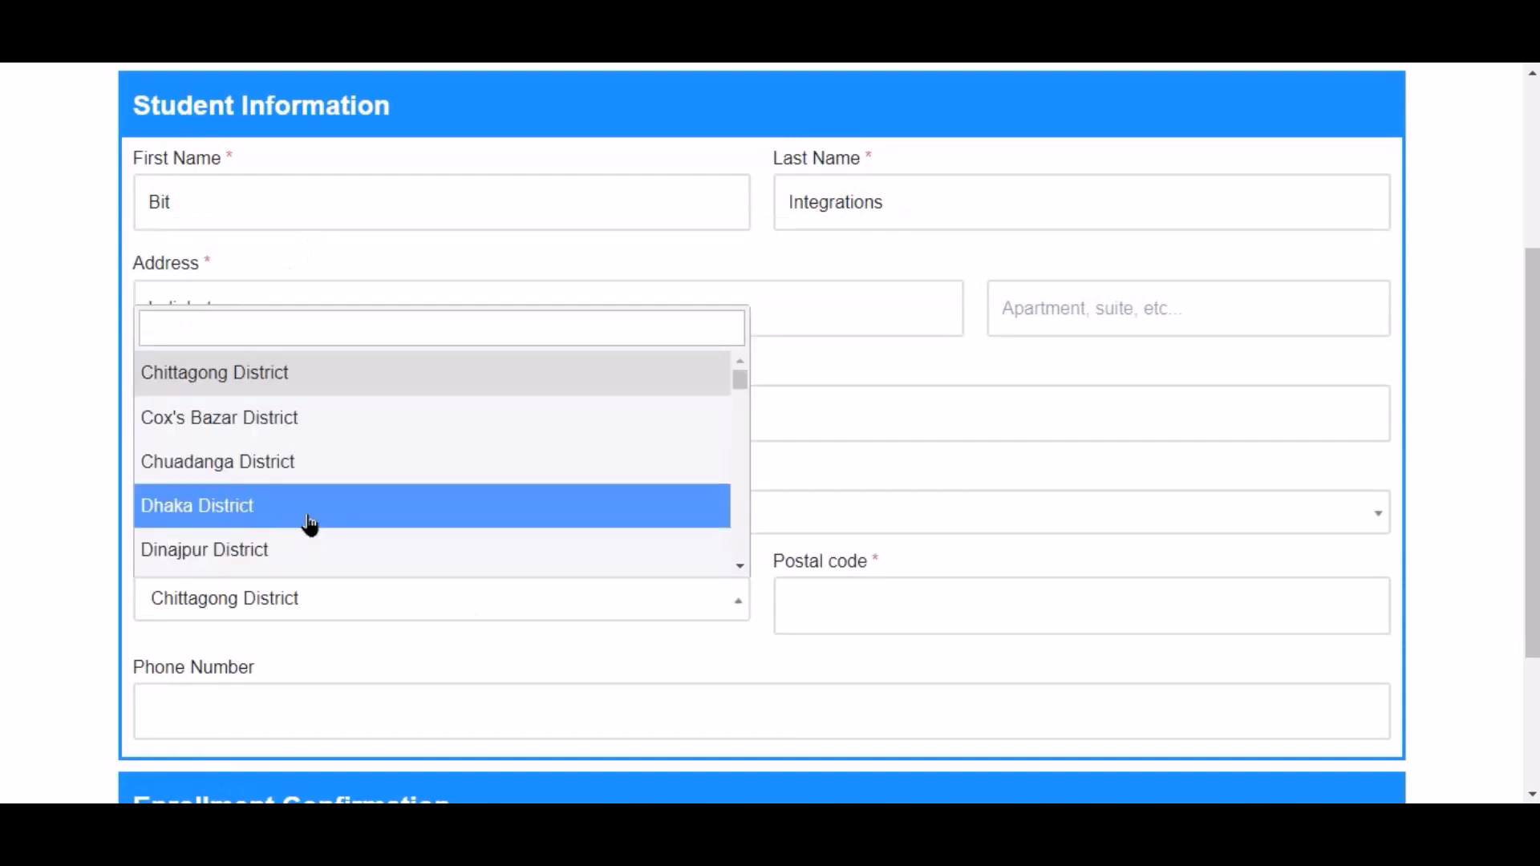
text(rah)
text(j)
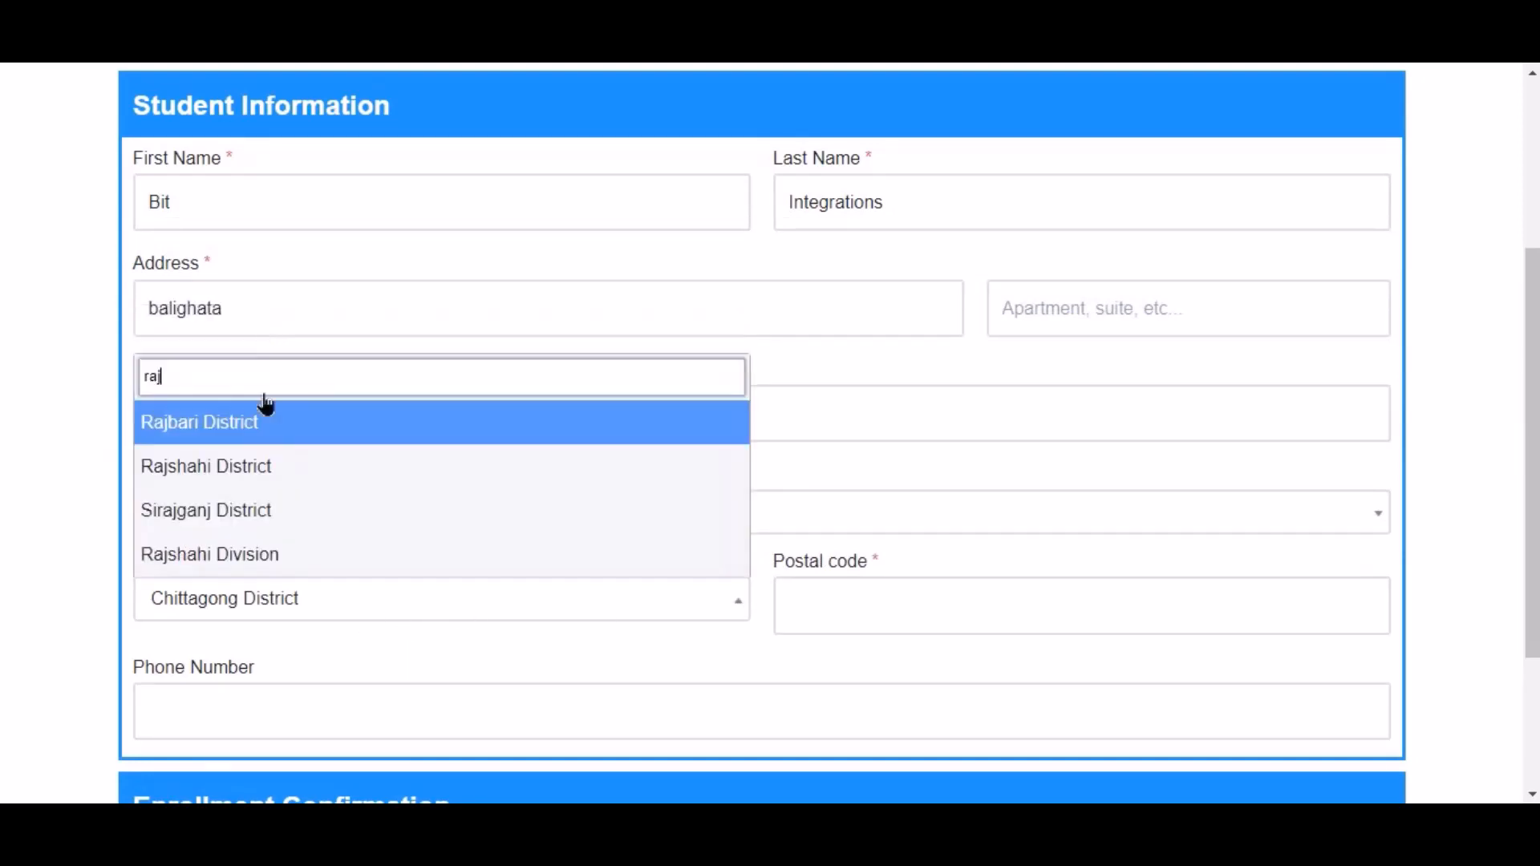
click(302, 473)
Fill in the student's postal code and phone number, and submit the enrollment in the free course
click(911, 626)
text(6355)
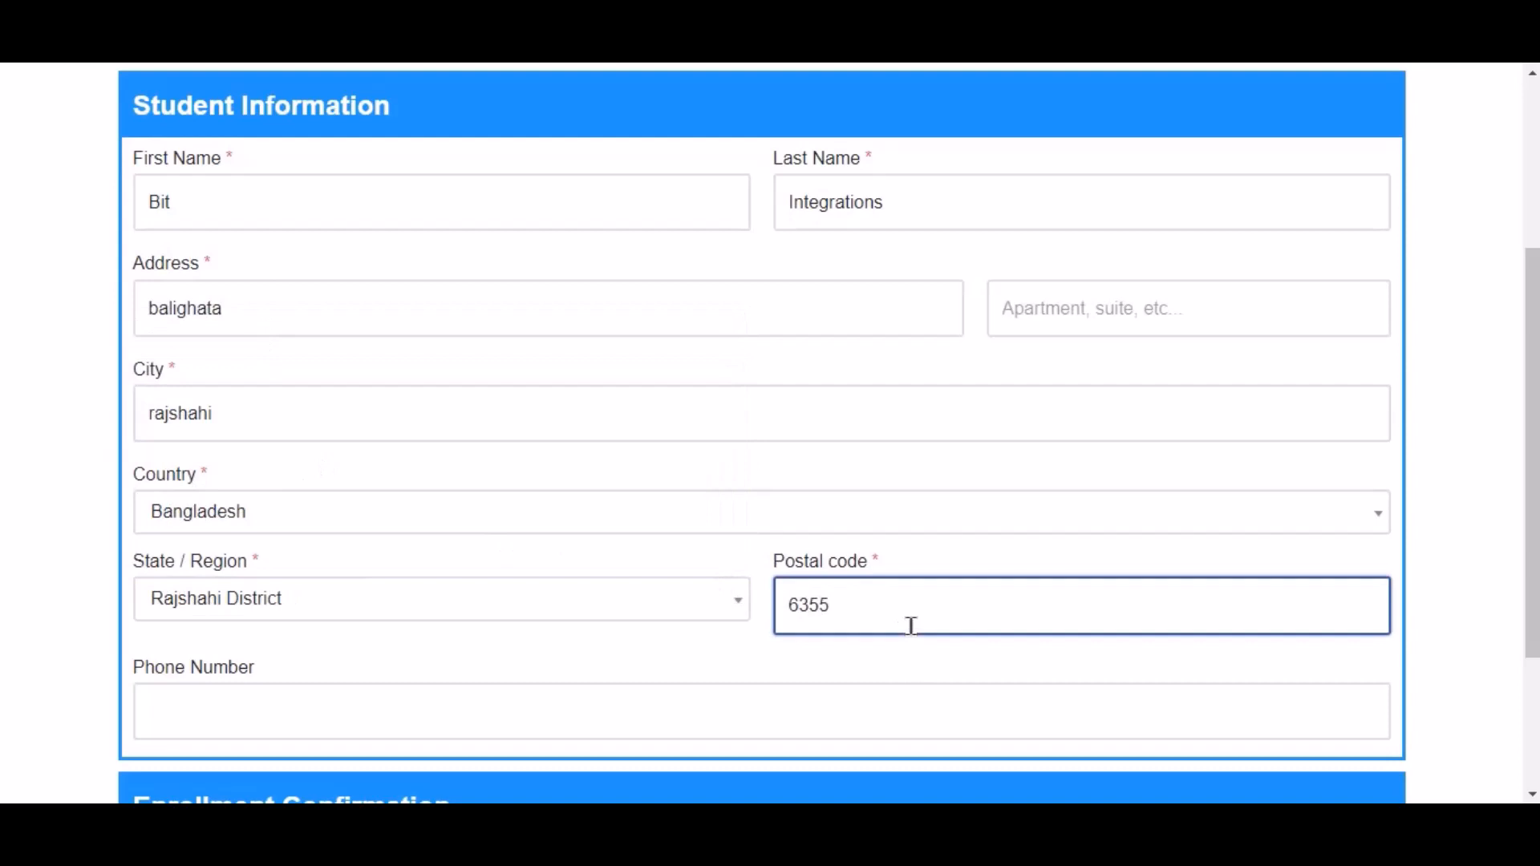
scroll(814, 511, down, 3)
click(716, 480)
text(444555666)
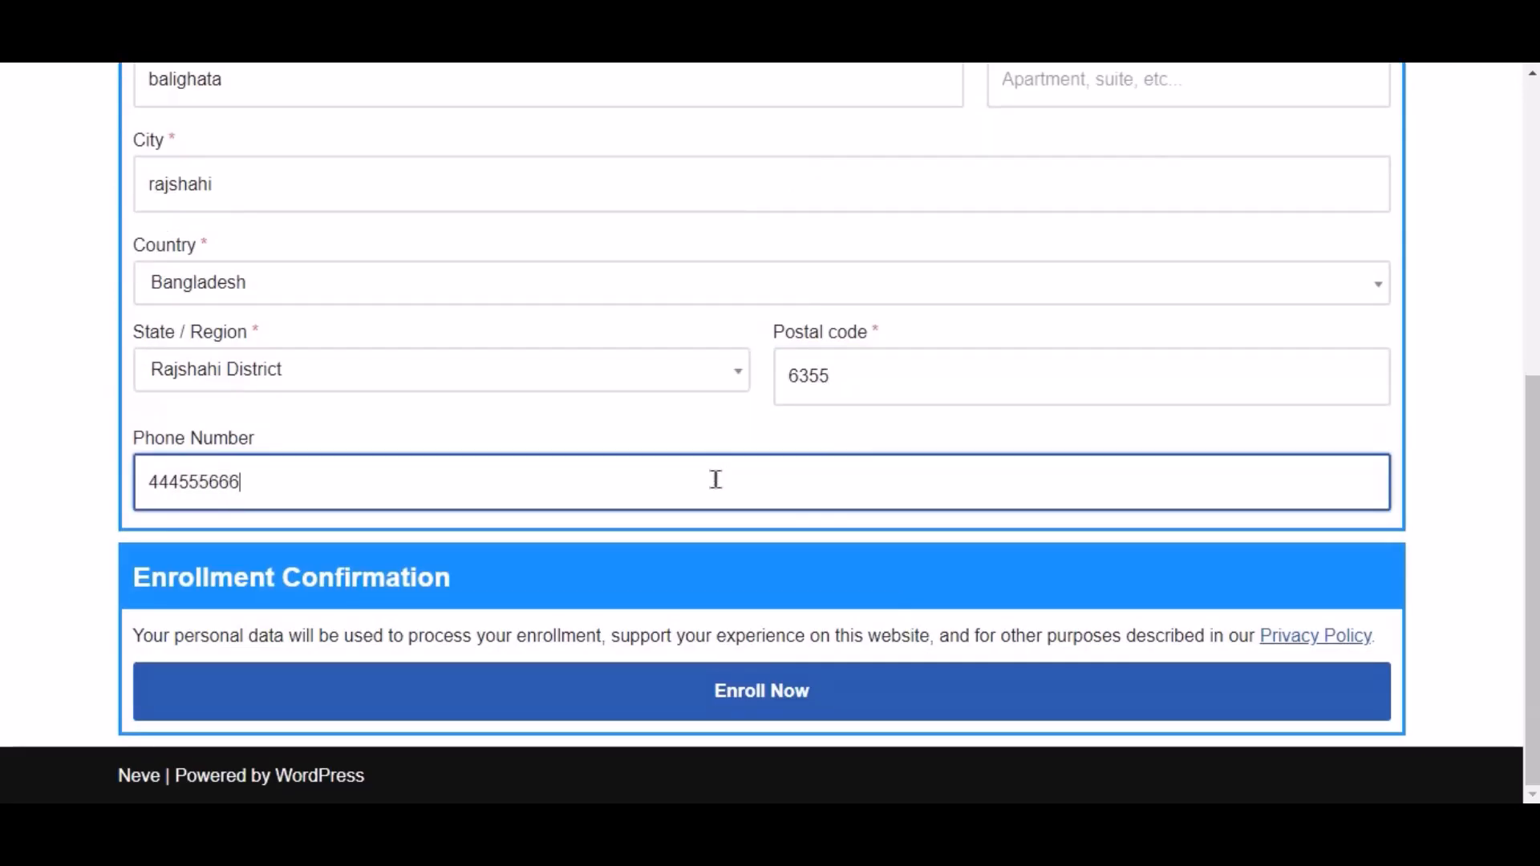
click(818, 700)
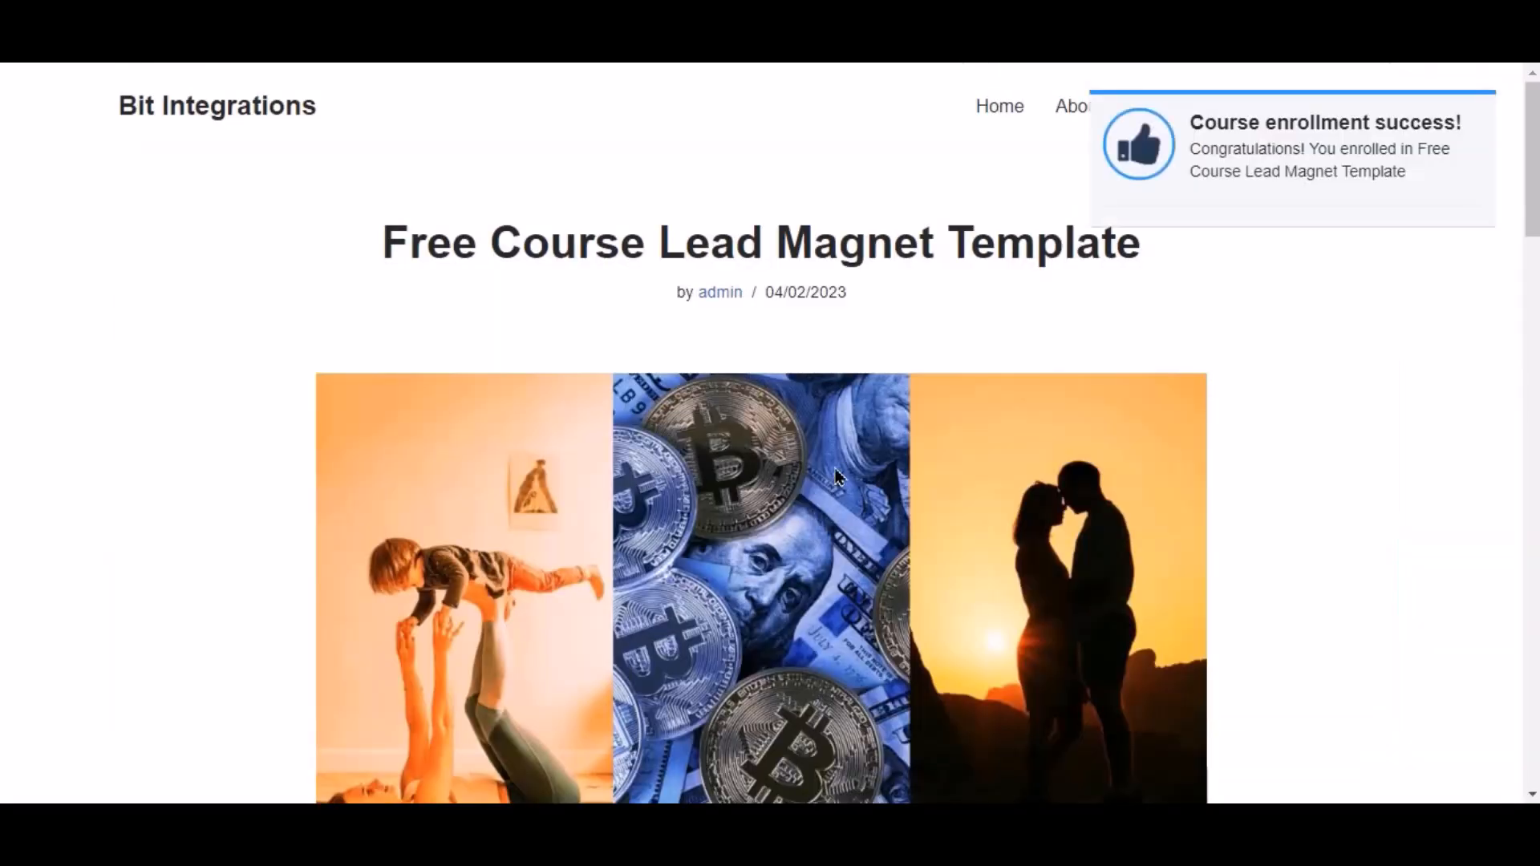
mouse_move(1379, 111)
scroll(1183, 310, down, 10)
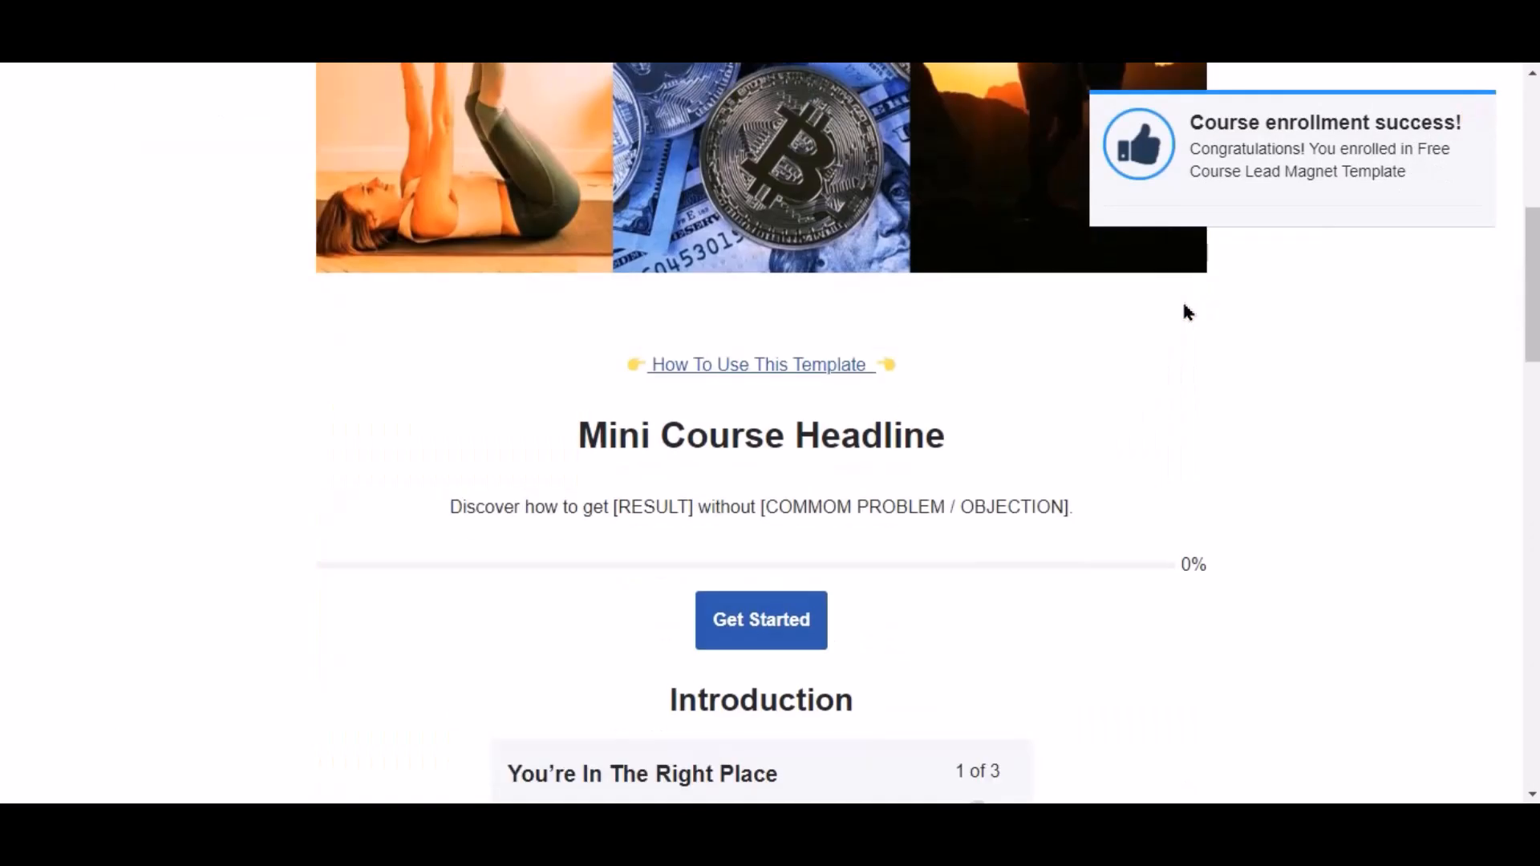